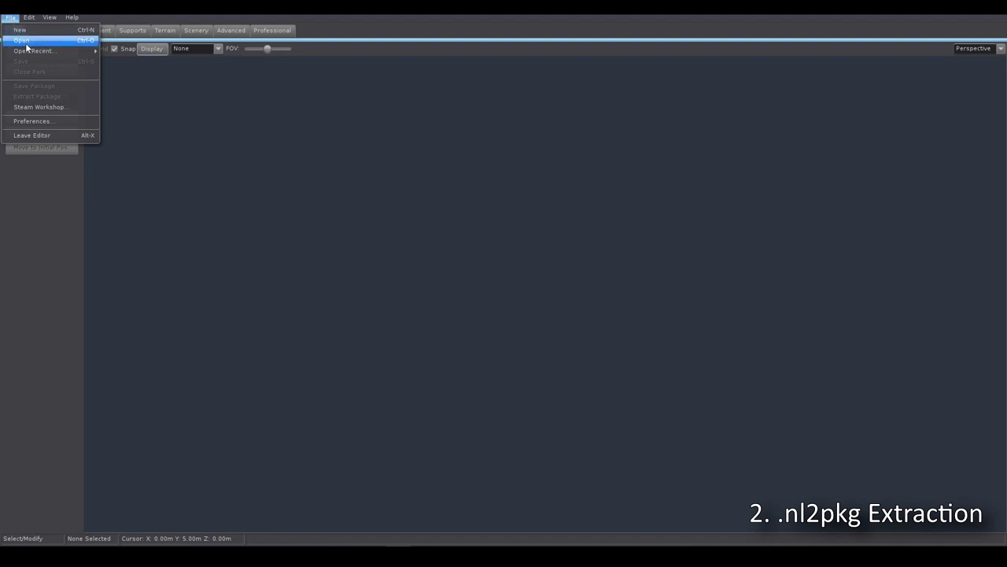
# Step: Open the park package Loundlims Jet Coaster Generator Demo Park.nl2pkg from the com.nolimitscoaster.nolimits2 documents folder
pyautogui.click(26, 43)
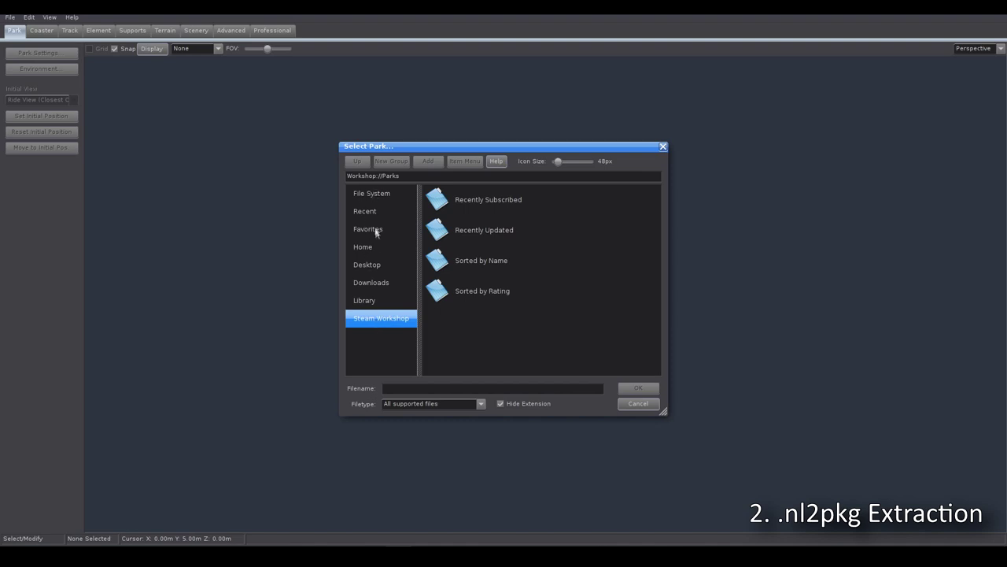
pyautogui.click(372, 194)
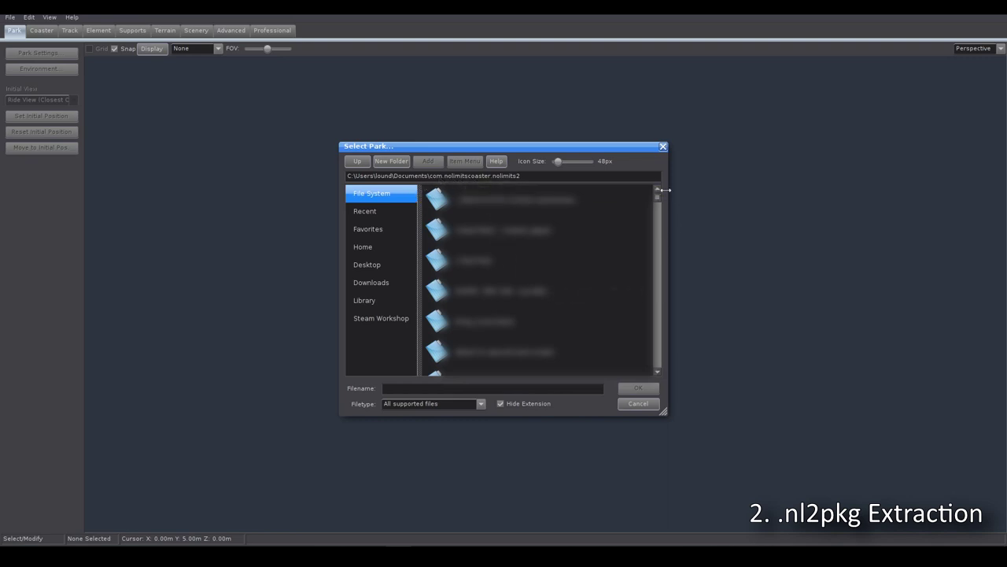
pyautogui.moveTo(656, 201); pyautogui.dragTo(661, 358)
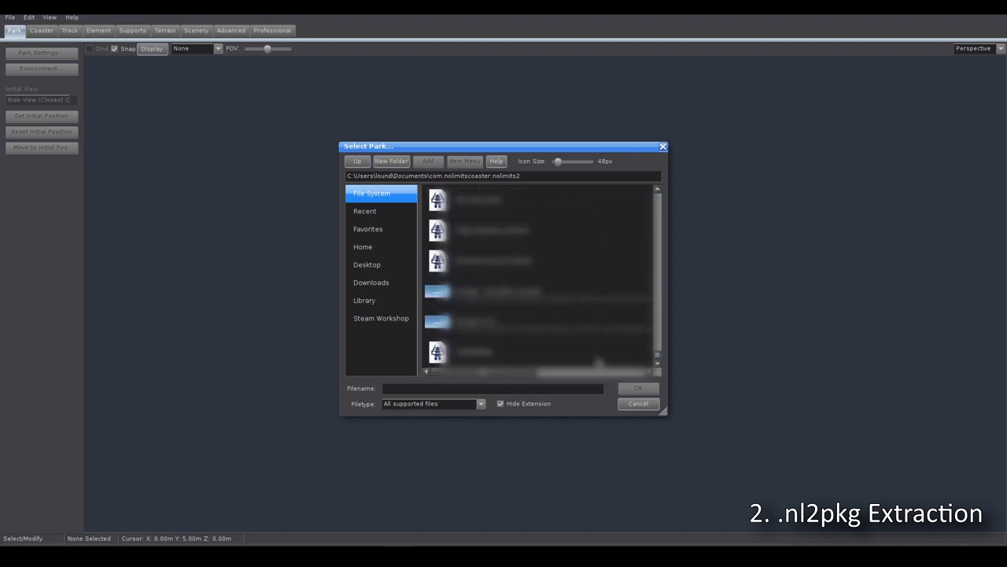
pyautogui.scroll(3, 588, 354)
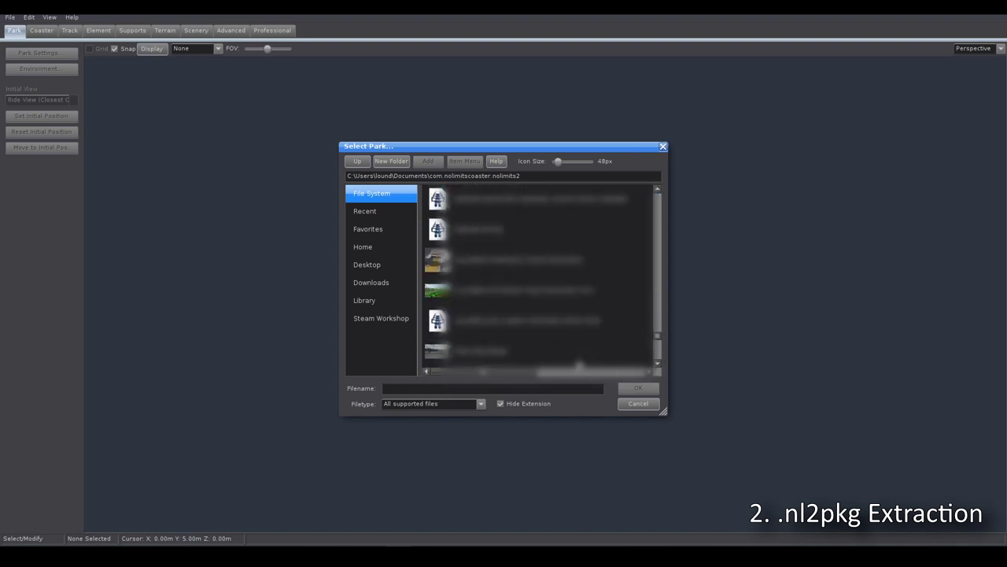
pyautogui.click(534, 331)
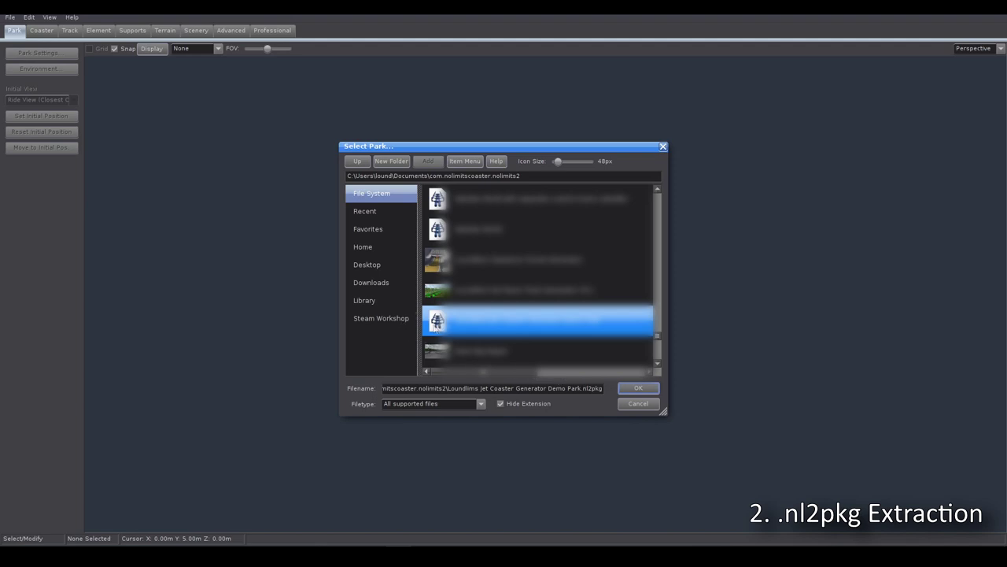
pyautogui.click(635, 389)
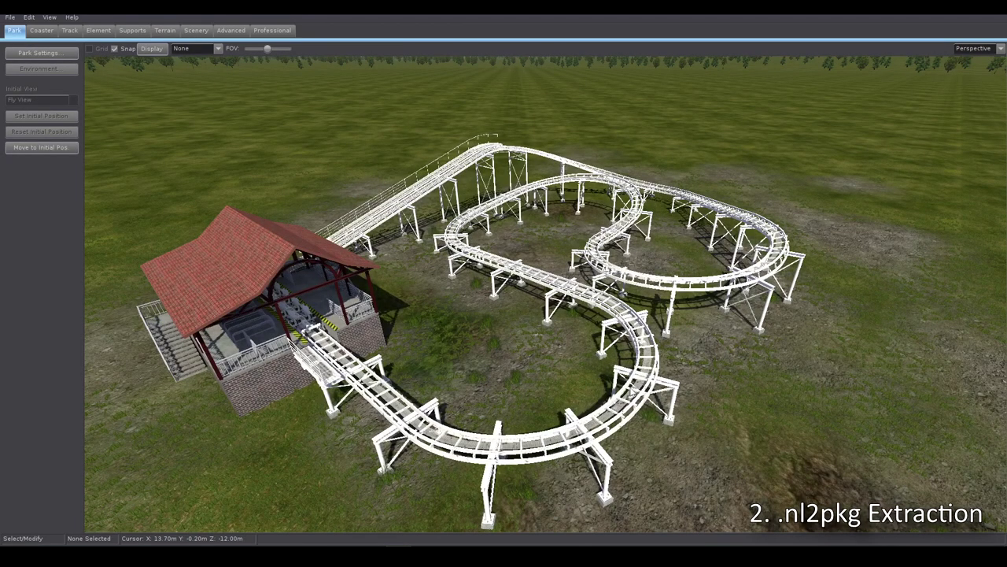
# Step: Start extracting the opened park package and choose the com.nolimitscoaster.nolimits2 documents folder as its extraction path
pyautogui.click(10, 19)
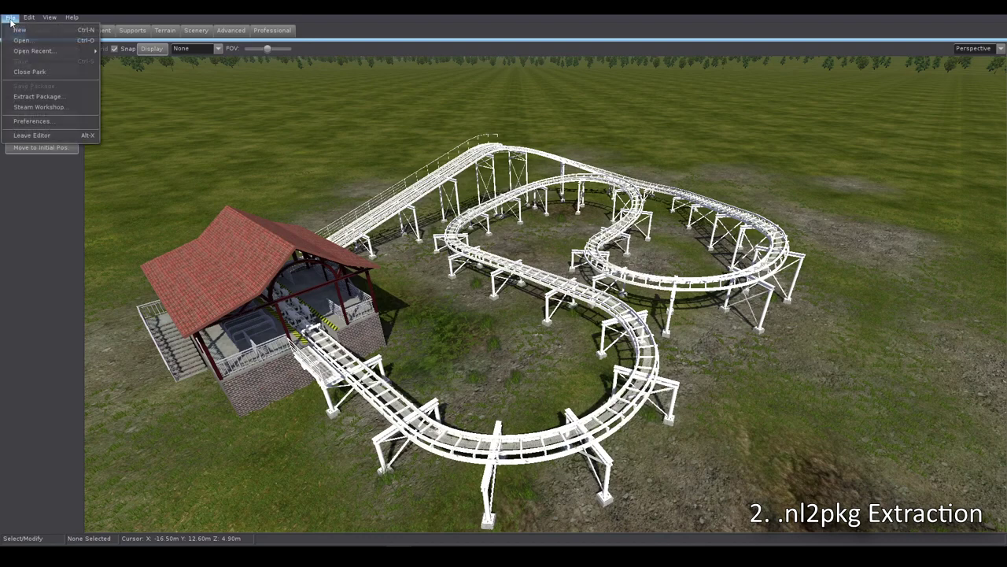
pyautogui.click(41, 96)
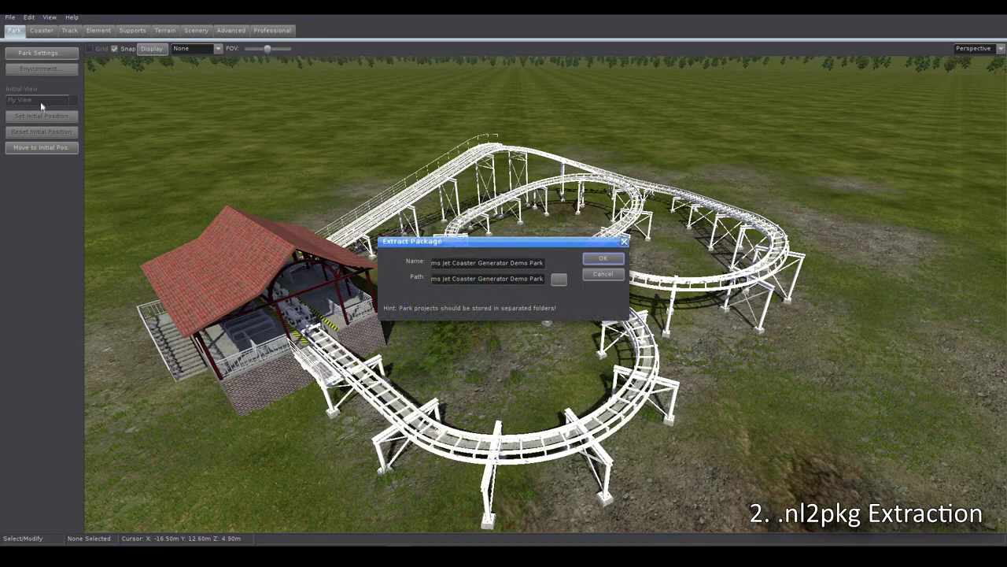
pyautogui.click(559, 279)
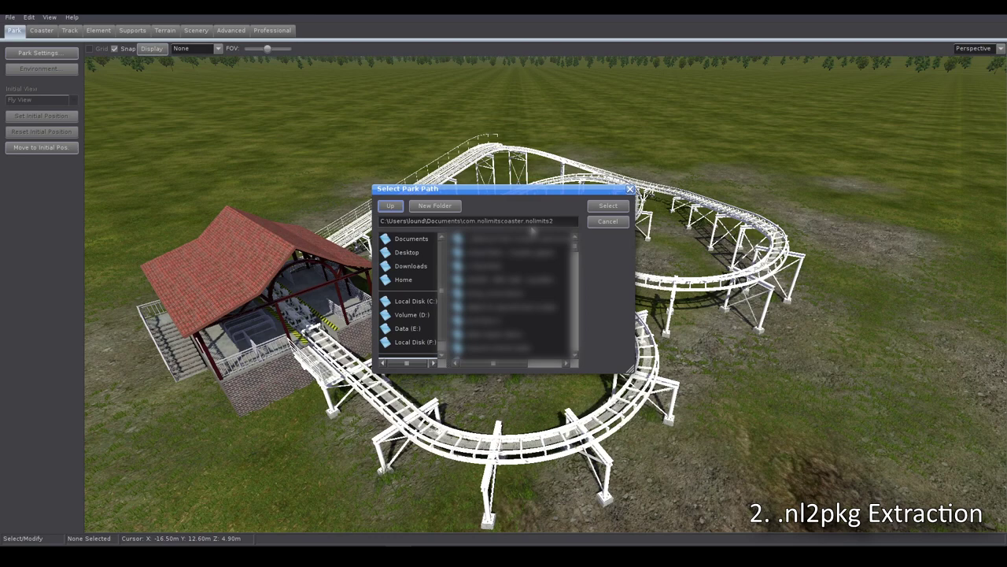
pyautogui.click(606, 206)
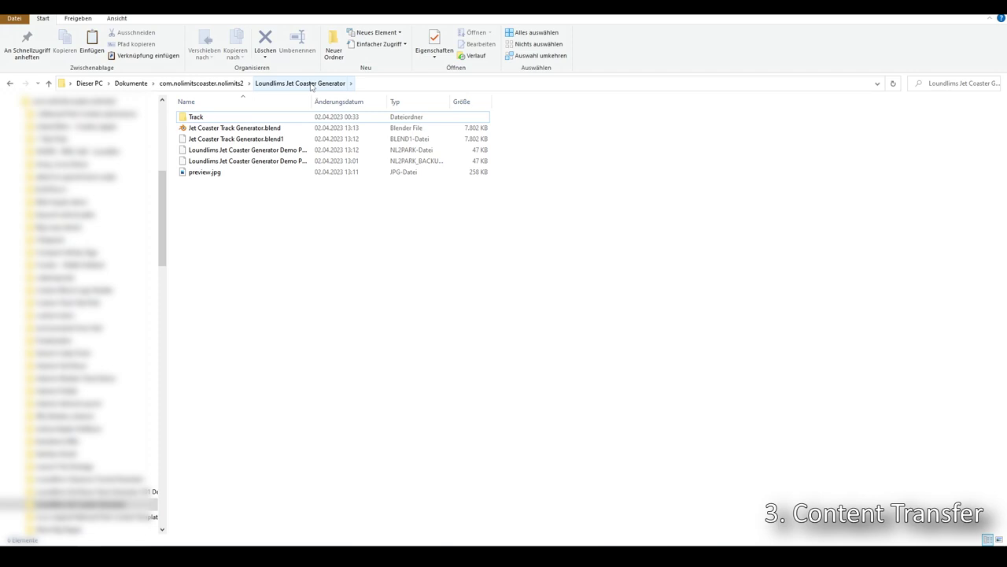
# Step: In File Explorer, copy the Track folder from the Loundlims Jet Coaster Generator folder into the My Jet Coaster folder
pyautogui.rightClick(225, 123)
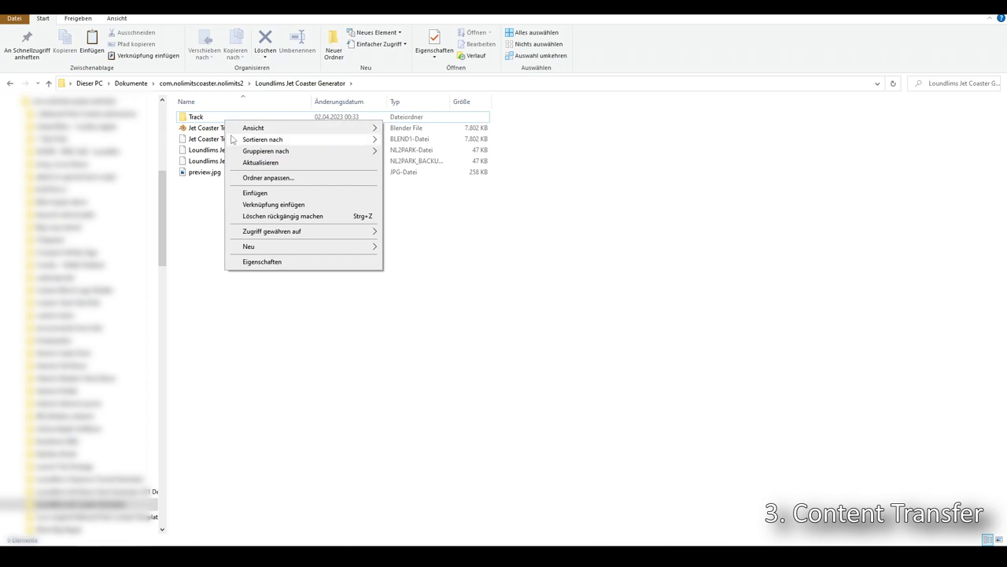
pyautogui.rightClick(192, 117)
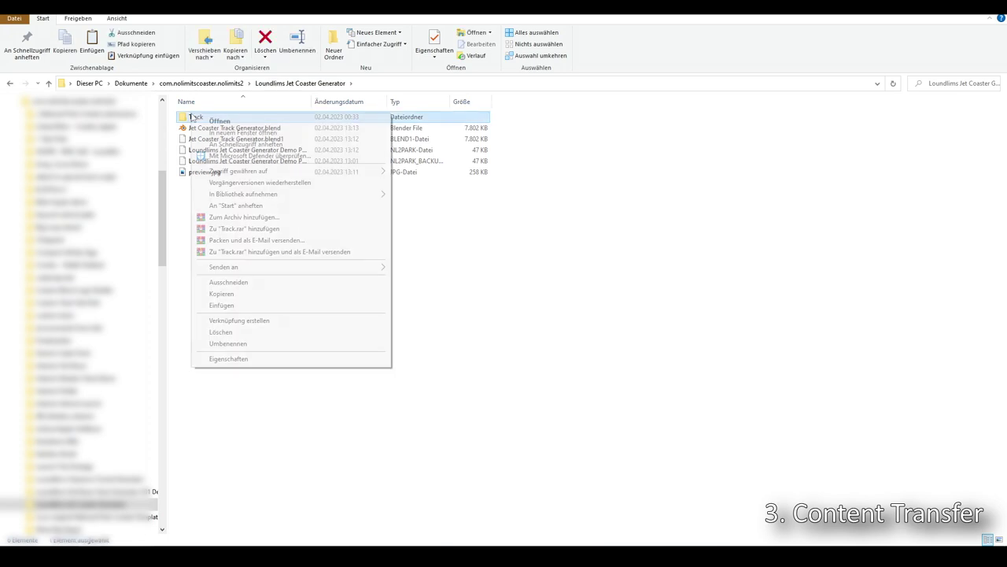
pyautogui.click(227, 296)
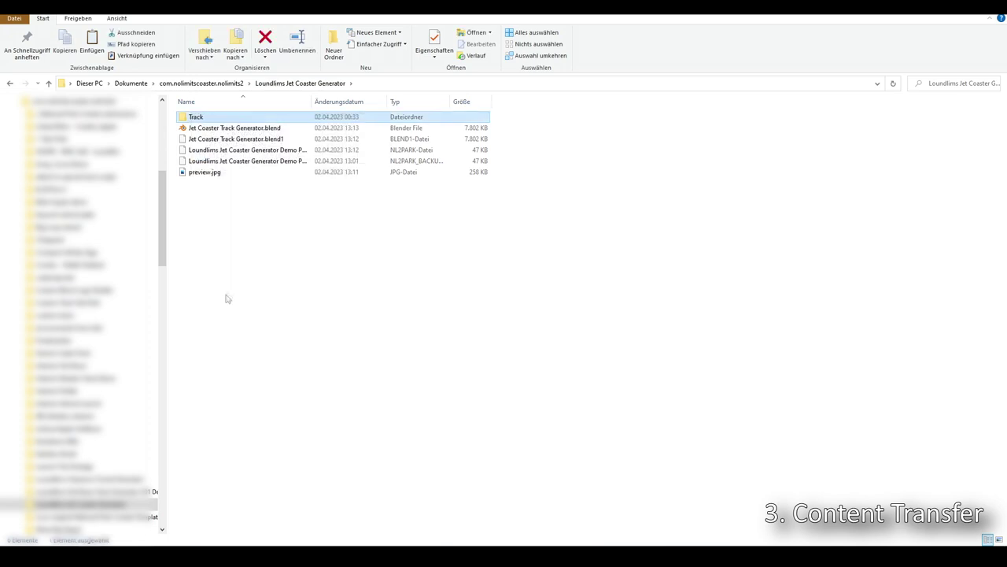
pyautogui.click(220, 84)
pyautogui.scroll(-4, 236, 377)
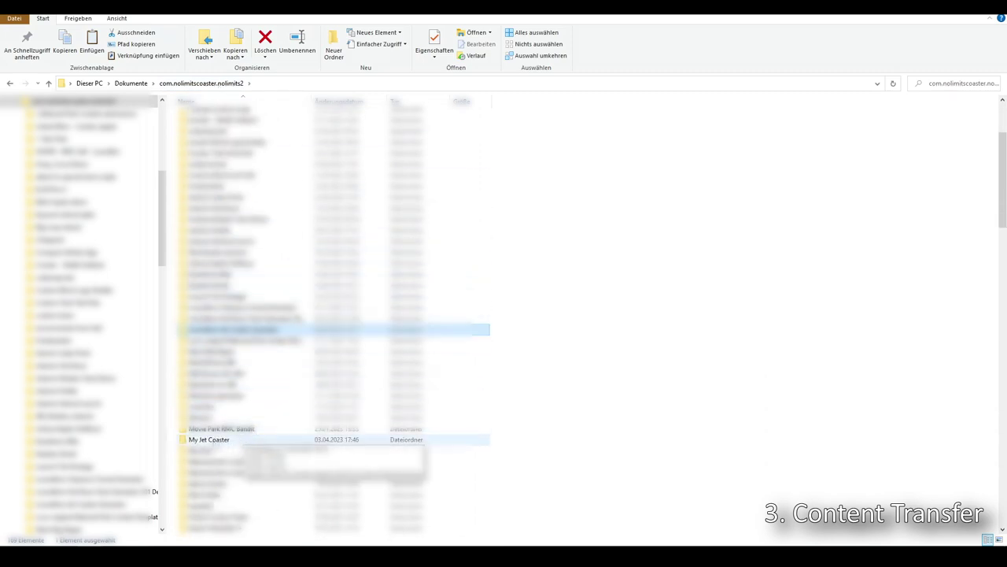
pyautogui.doubleClick(213, 440)
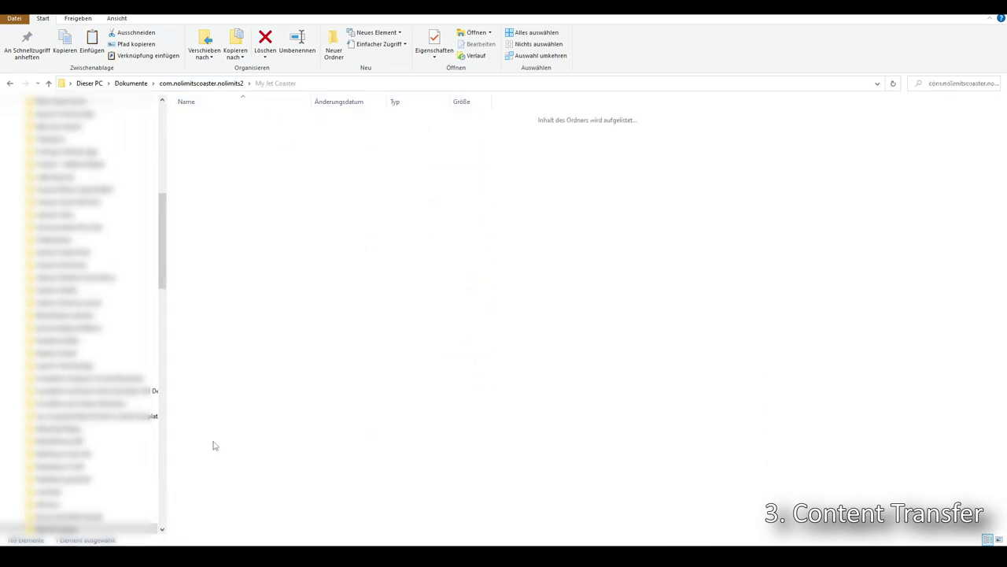
pyautogui.rightClick(242, 174)
pyautogui.click(264, 247)
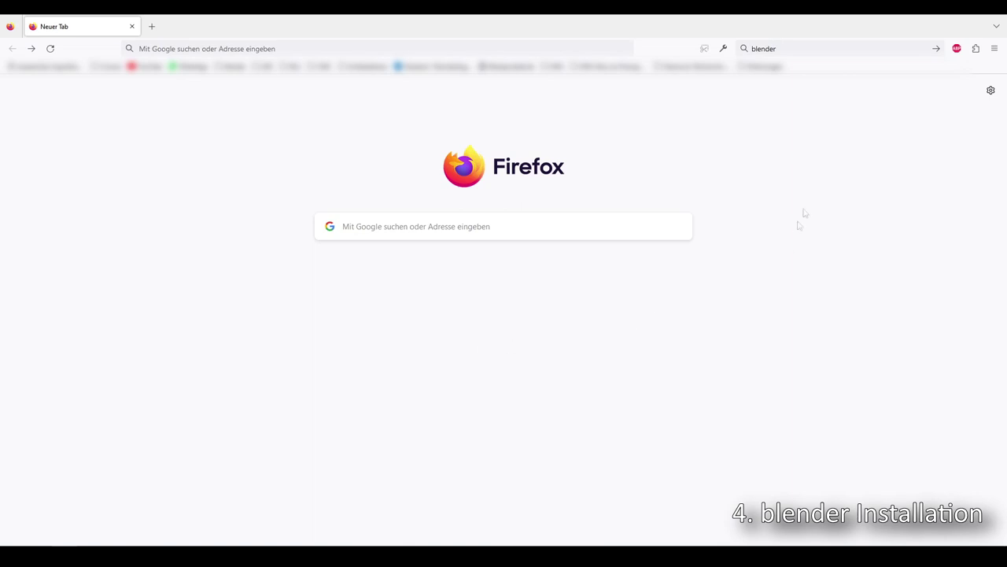
# Step: Switch to Firefox, search the web for "blender" and open the blender.org home page
pyautogui.click(743, 48)
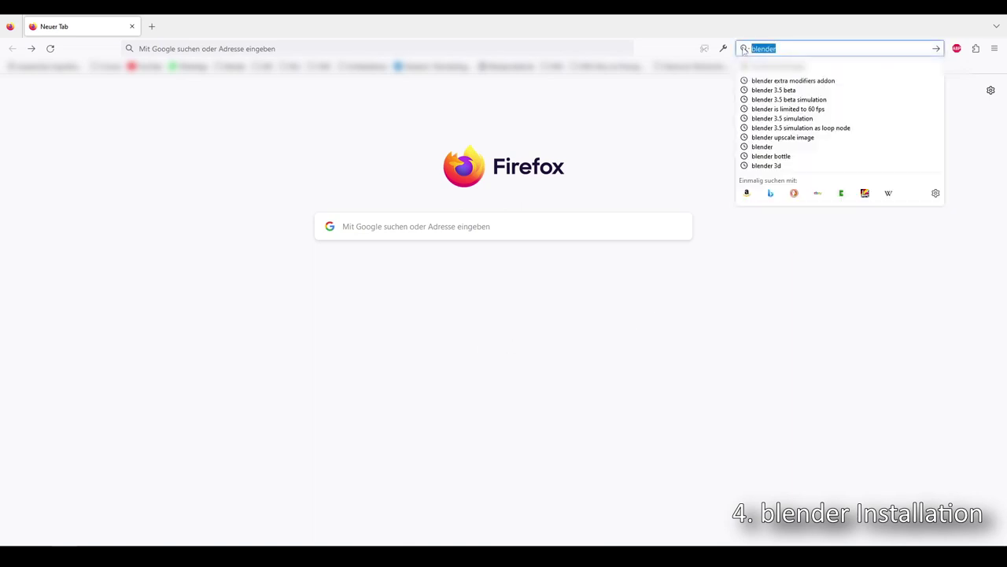
pyautogui.click(936, 49)
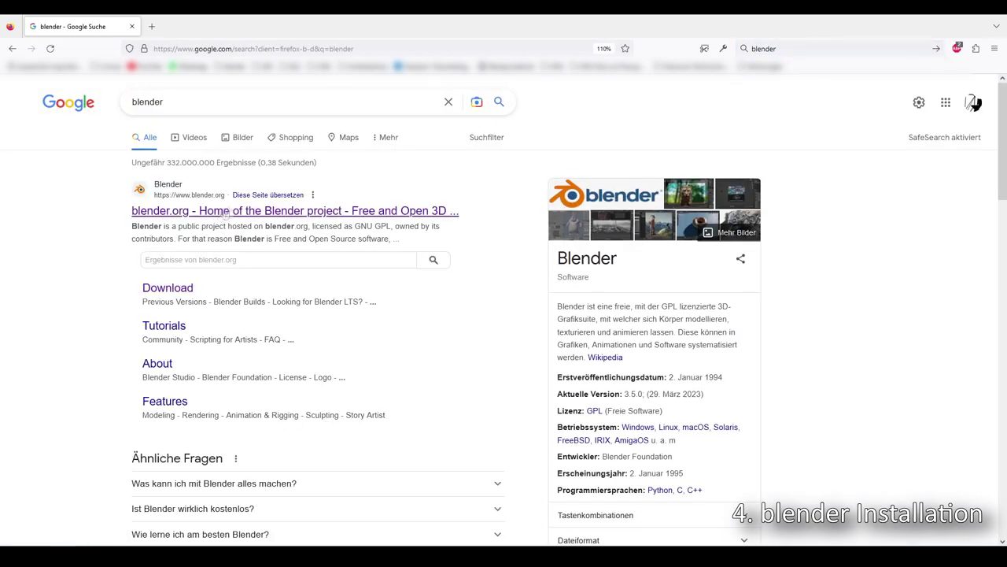
pyautogui.click(253, 212)
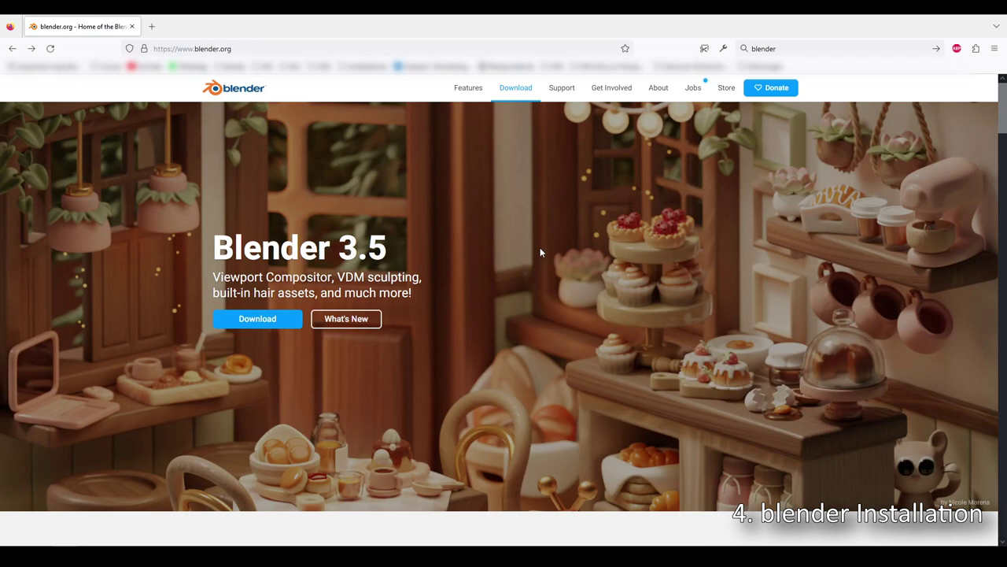
# Step: Go to Blender's archive of all previous versions and open the Blender3.4 release directory
pyautogui.click(511, 89)
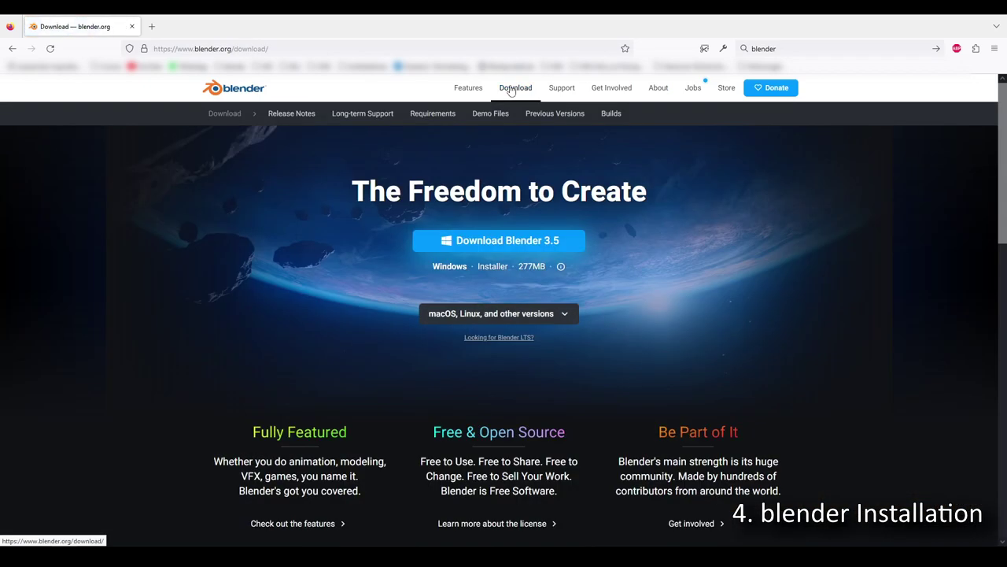
pyautogui.click(547, 120)
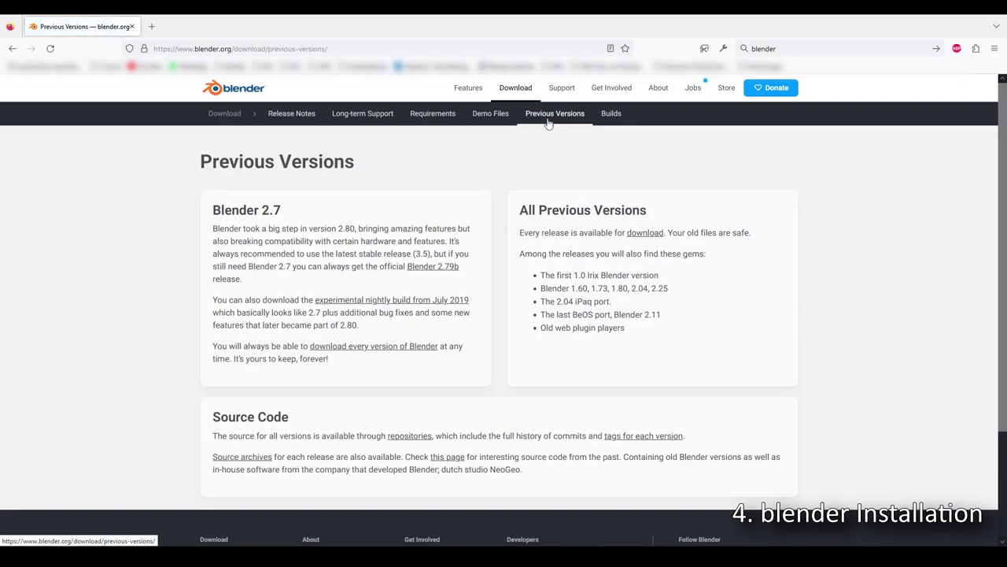
pyautogui.click(376, 354)
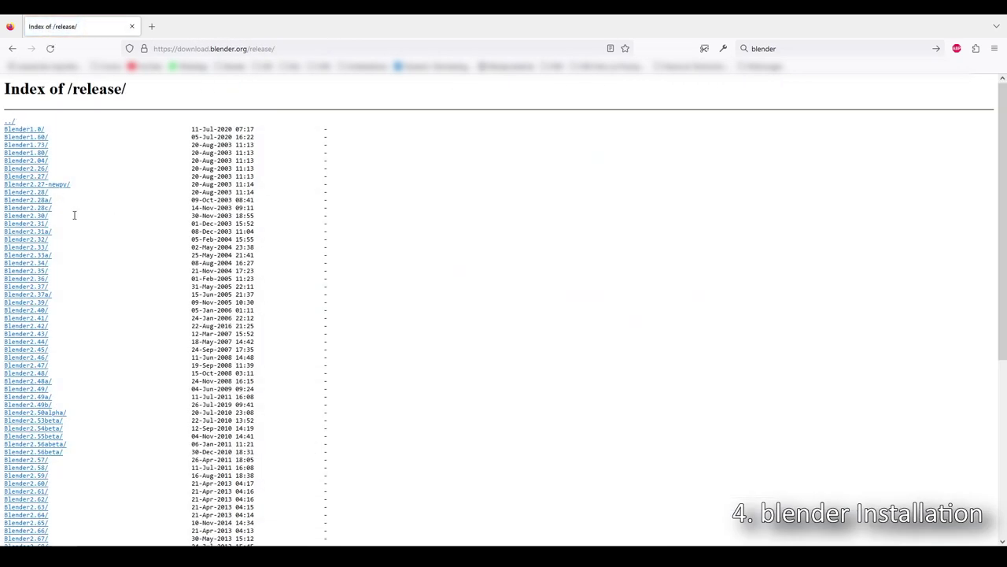
pyautogui.scroll(-4, 74, 214)
pyautogui.scroll(-3, 74, 214)
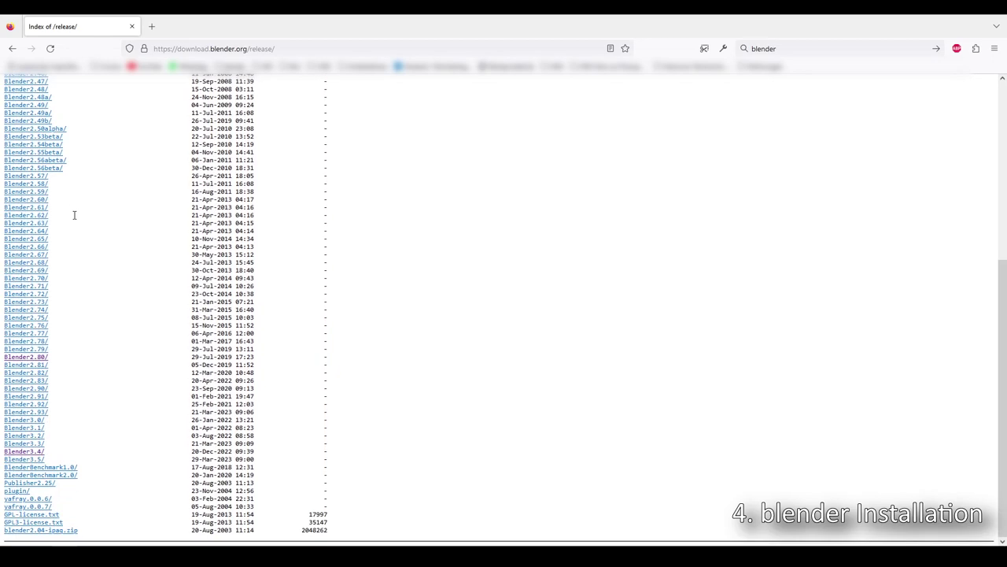
pyautogui.click(33, 452)
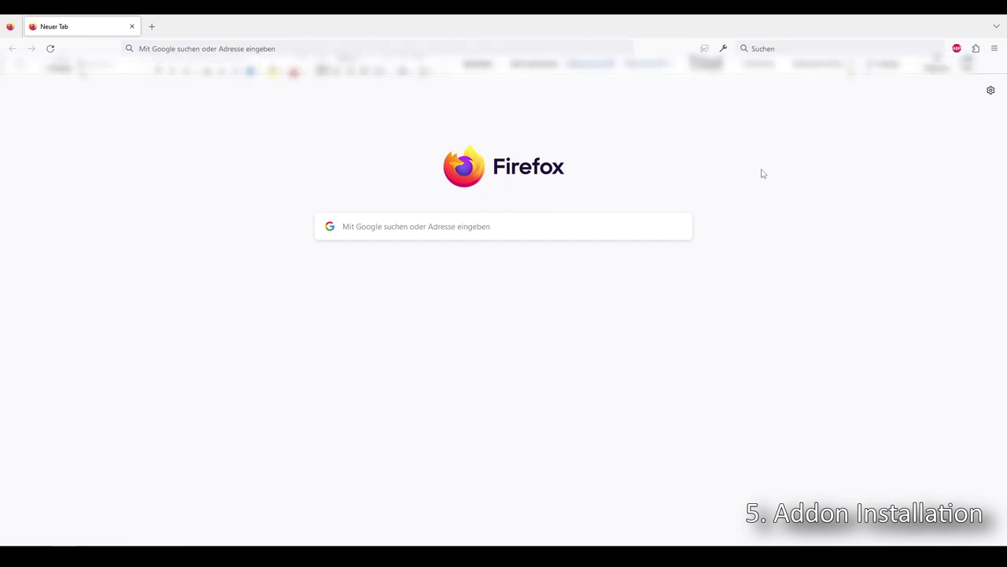
# Step: Search the web for "blender lwo addon"
pyautogui.hotkey('ctrl', 'k')
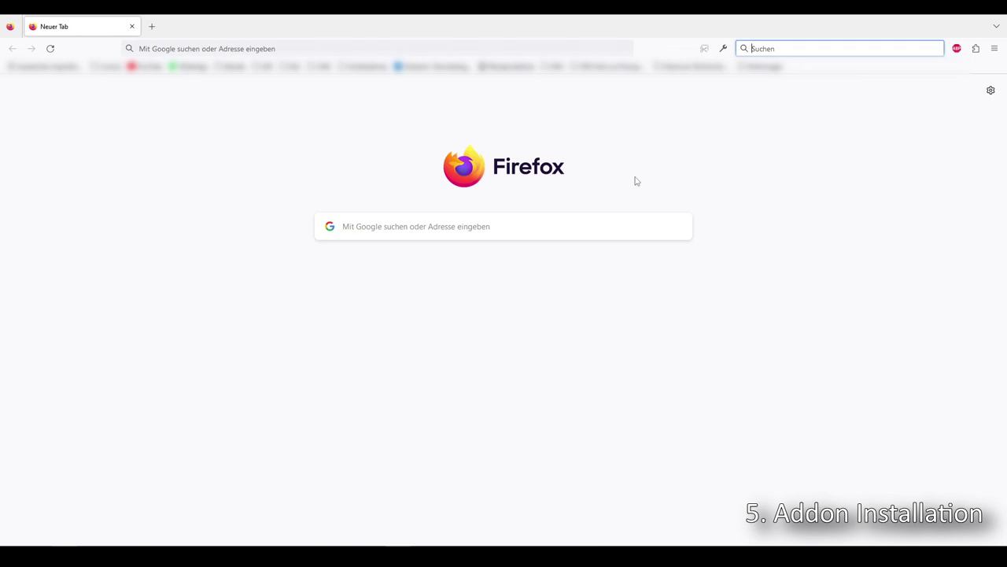
pyautogui.write('bl')
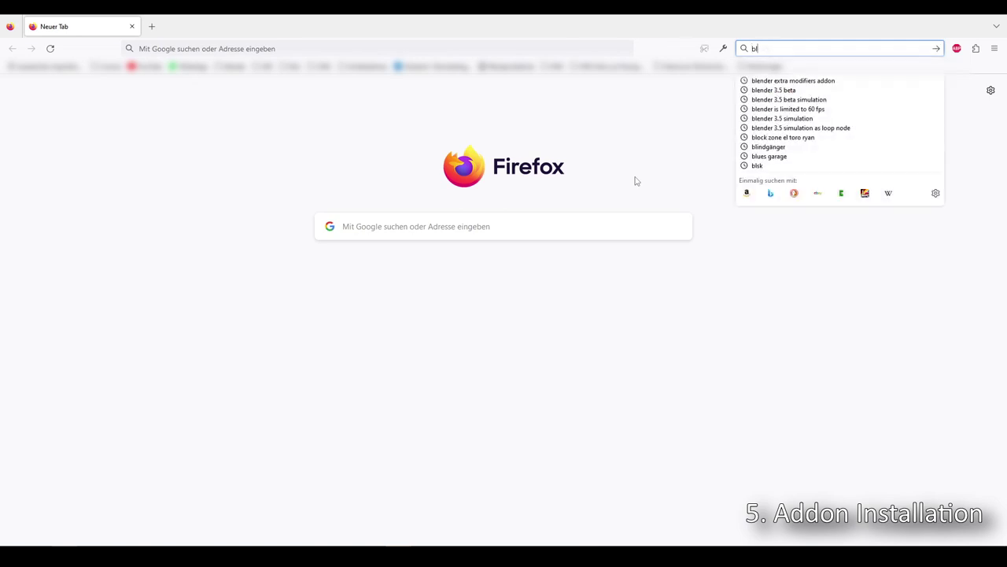
pyautogui.write('ender lwo')
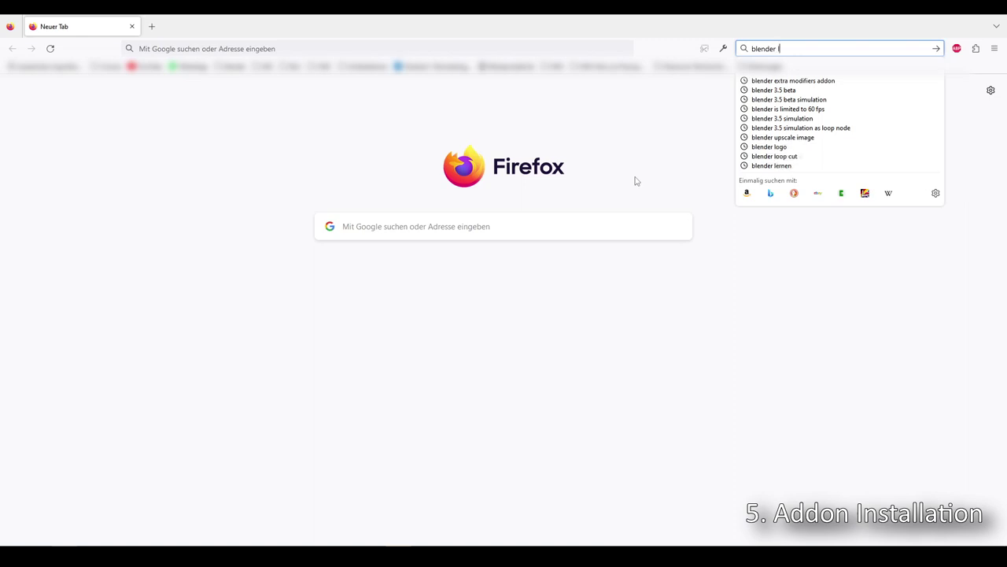
pyautogui.write('dn')
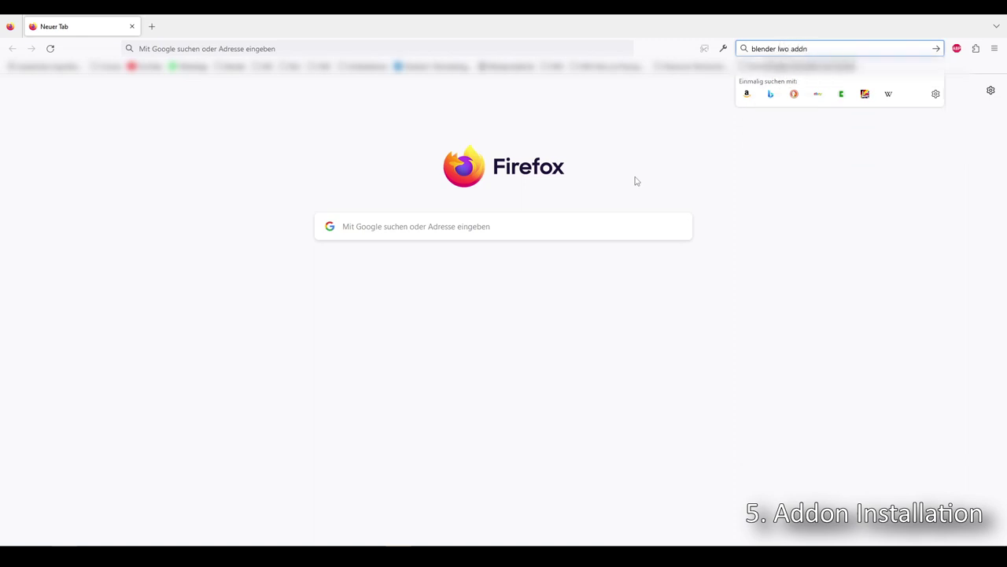
pyautogui.press('BackSpace')
pyautogui.write('on')
pyautogui.press('Return')
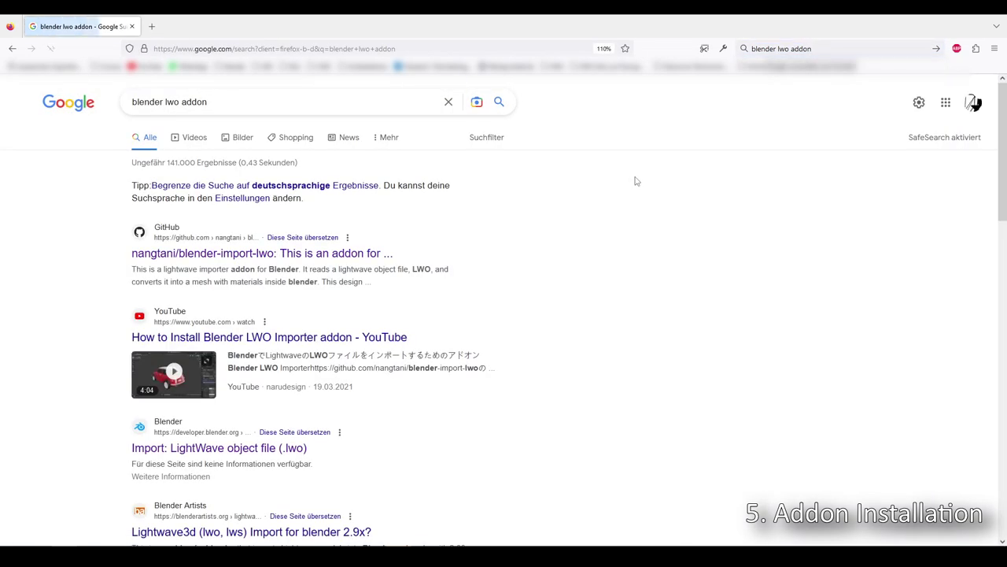
# Step: Open the blender-import-lwo GitHub repository and download io_scene_lwo.zip from its v1.4.6 release
pyautogui.click(180, 256)
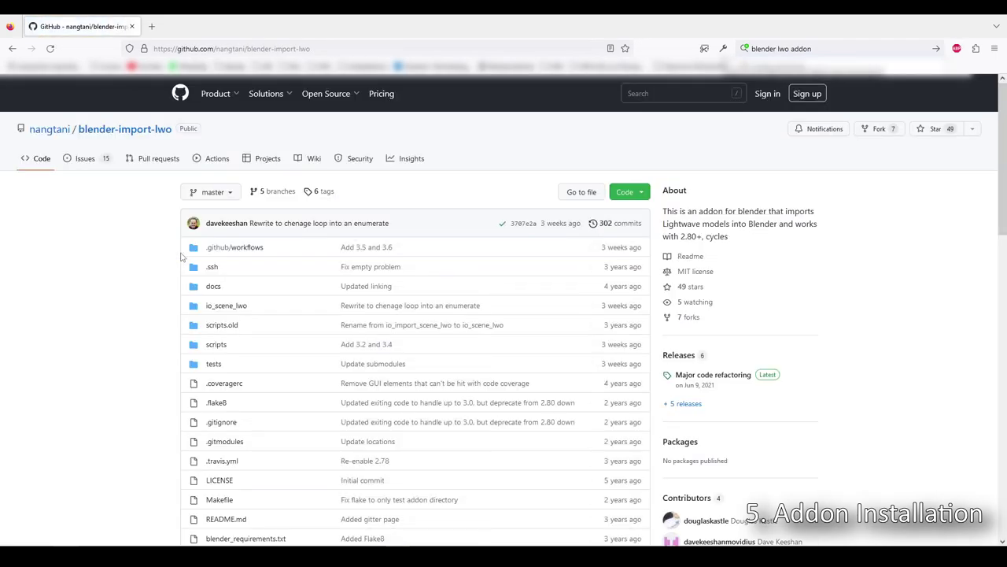
pyautogui.scroll(-5, 245, 288)
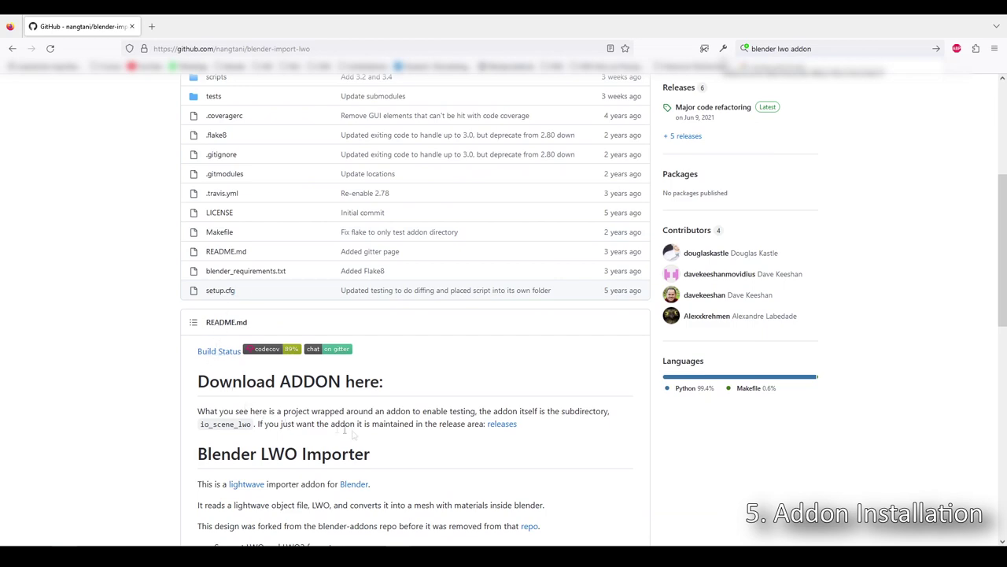
pyautogui.click(502, 425)
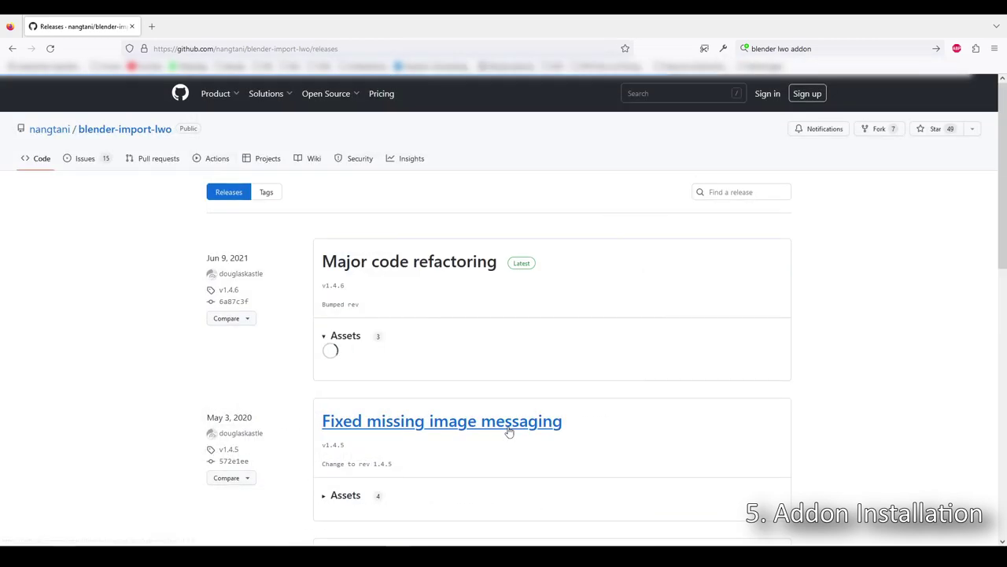
pyautogui.scroll(-1, 512, 397)
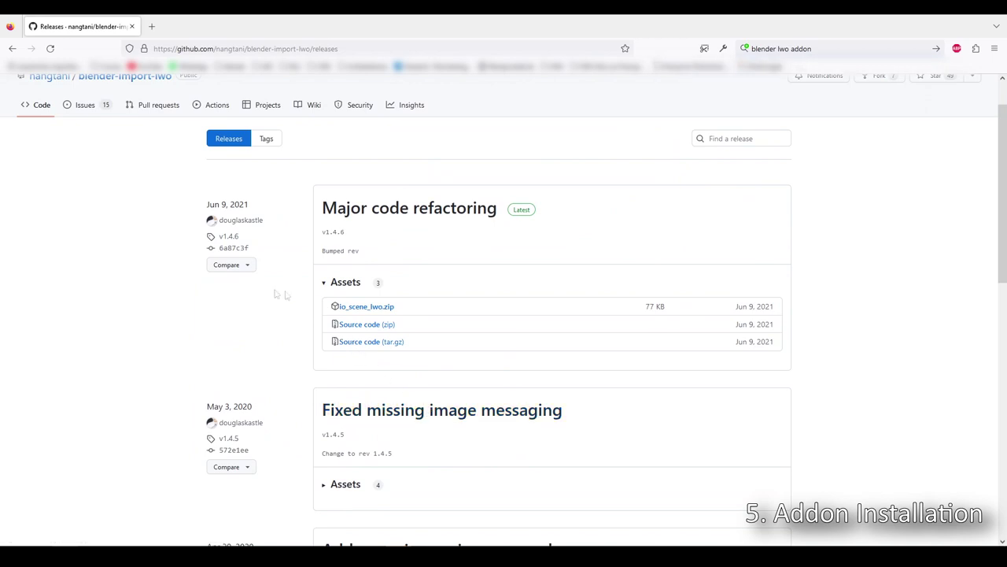
pyautogui.click(361, 314)
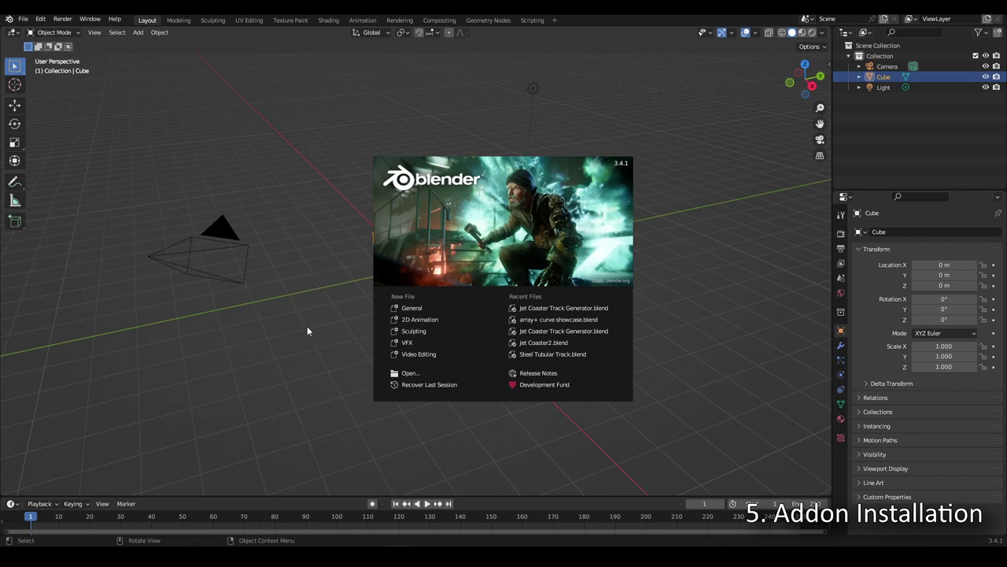
# Step: Switch to Blender and install the add-on from io_scene_lwo.zip in the Downloads folder through the preferences
pyautogui.click(40, 19)
pyautogui.click(40, 19)
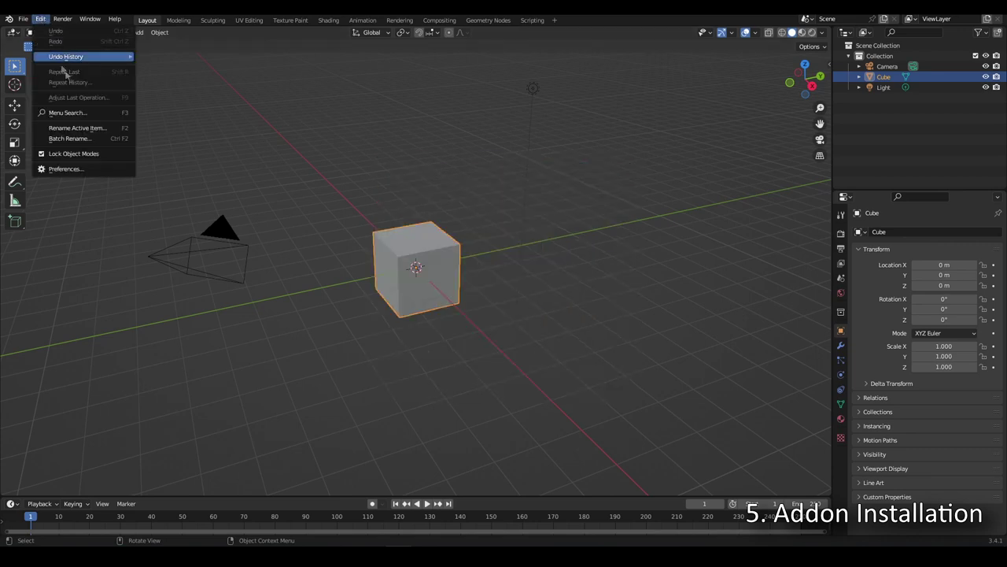
pyautogui.click(98, 171)
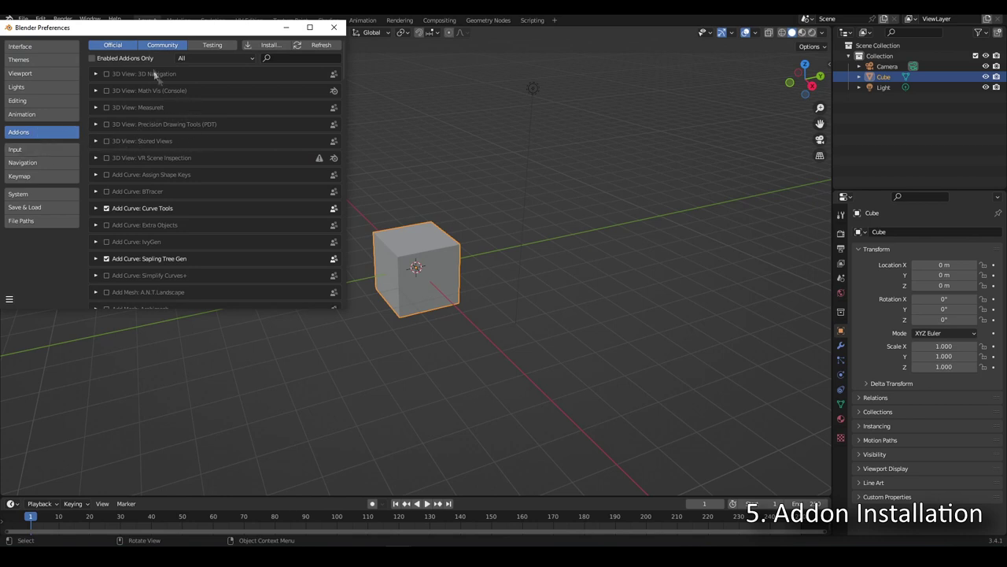
pyautogui.click(267, 45)
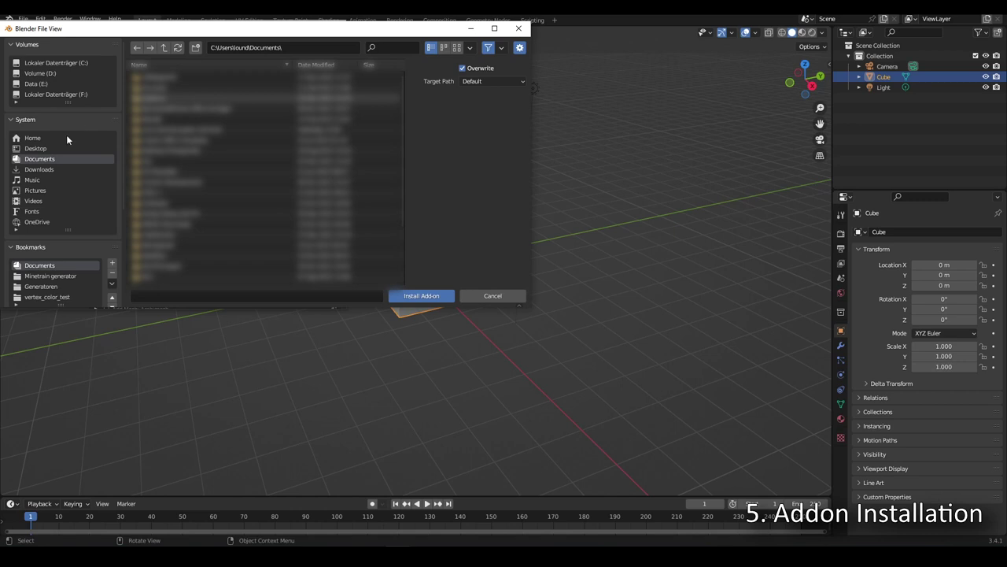
pyautogui.click(38, 169)
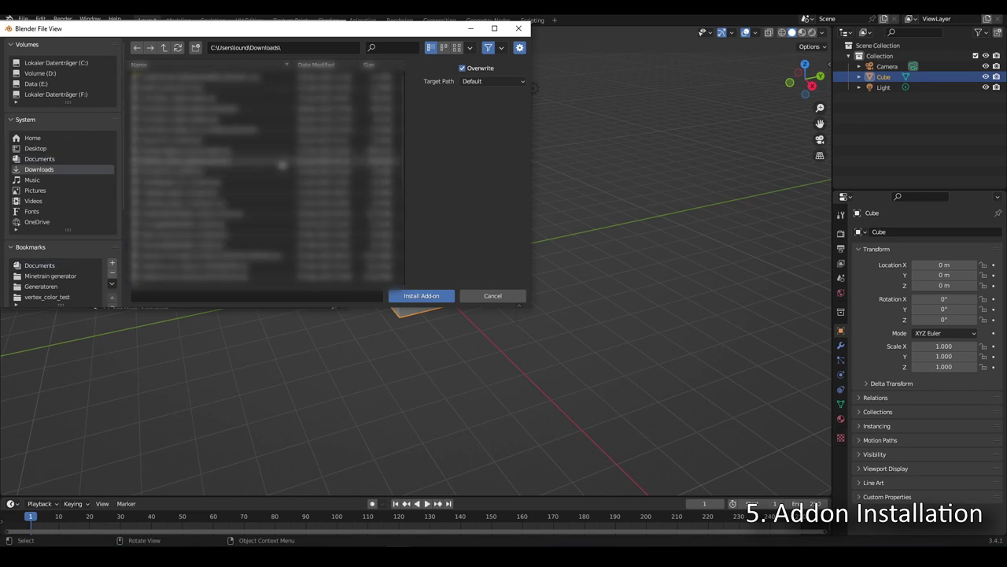
pyautogui.scroll(-4, 279, 163)
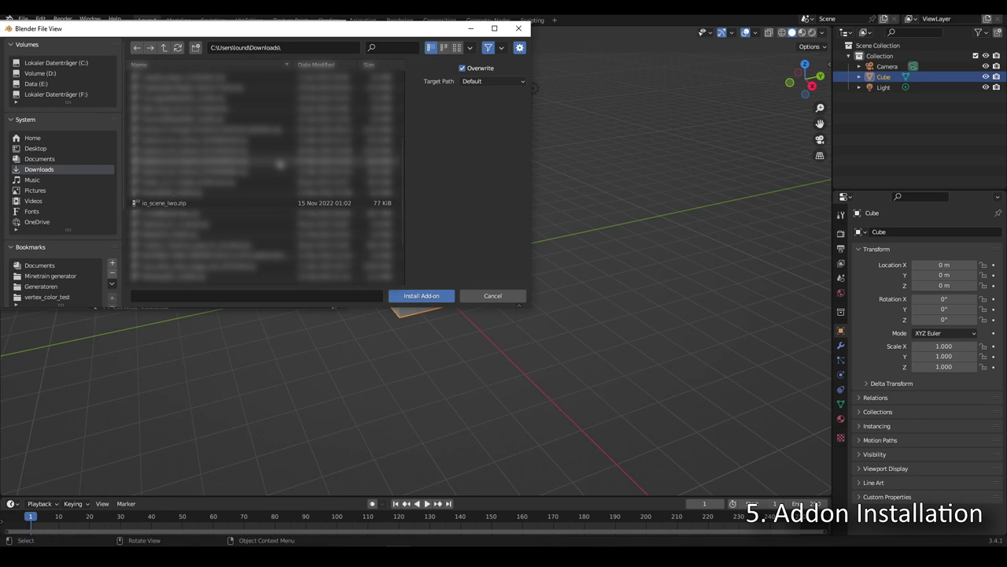
pyautogui.click(178, 206)
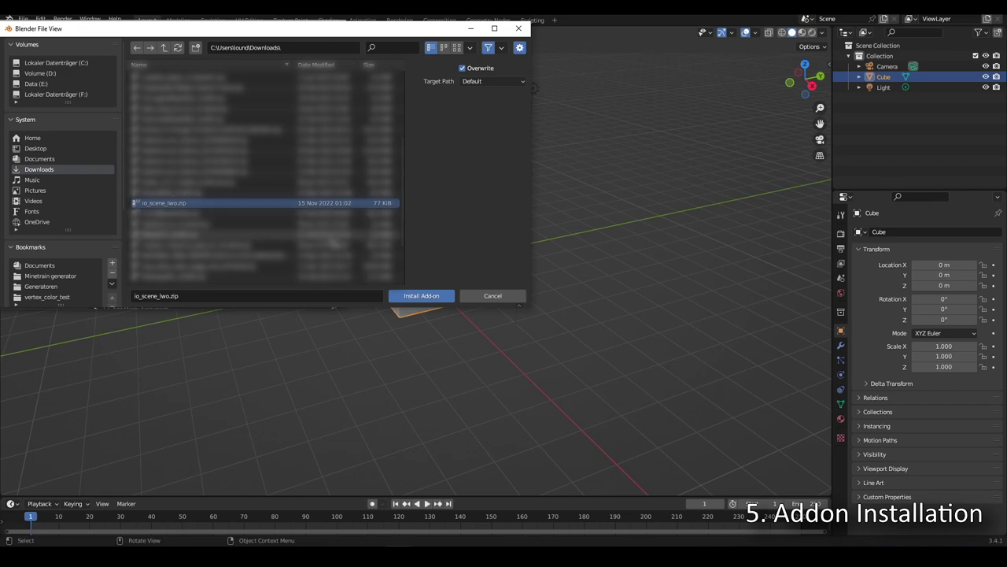
pyautogui.click(429, 302)
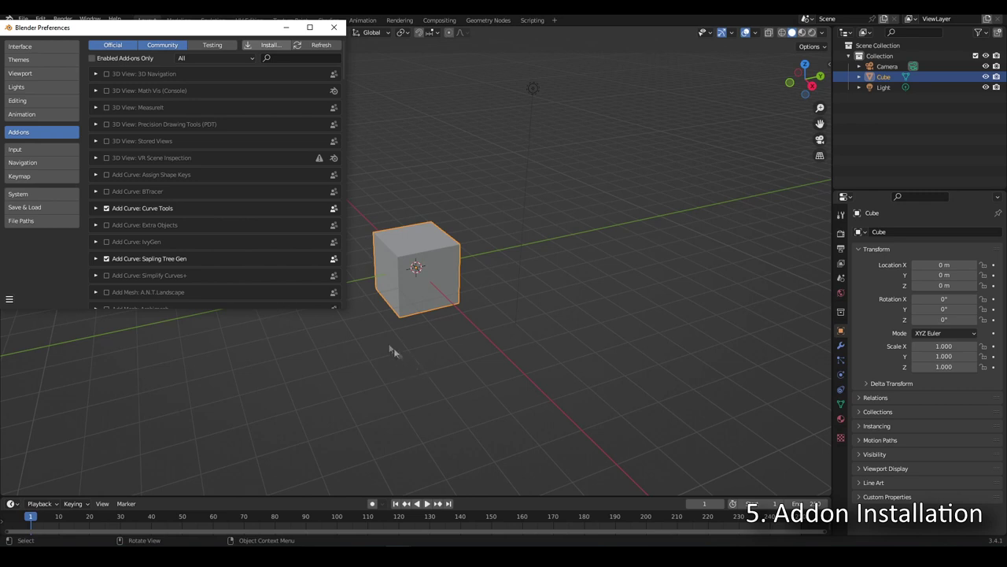
# Step: Find the add-on "Import LightWave Objects", enable it and close the preferences
pyautogui.hotkey('ctrl', 'f')
pyautogui.write('Import LightWave Objects')
pyautogui.press('Return')
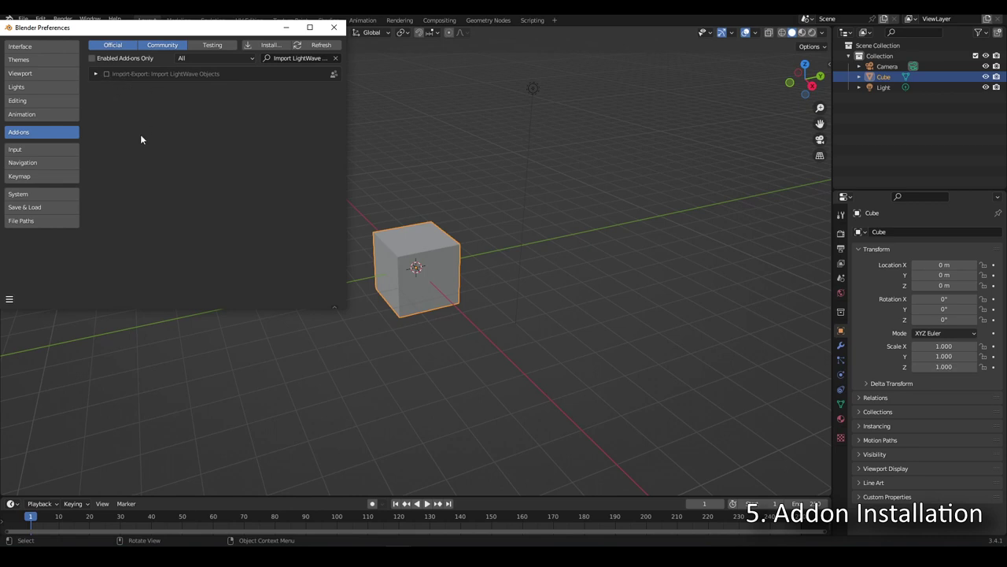
pyautogui.click(106, 74)
pyautogui.click(340, 30)
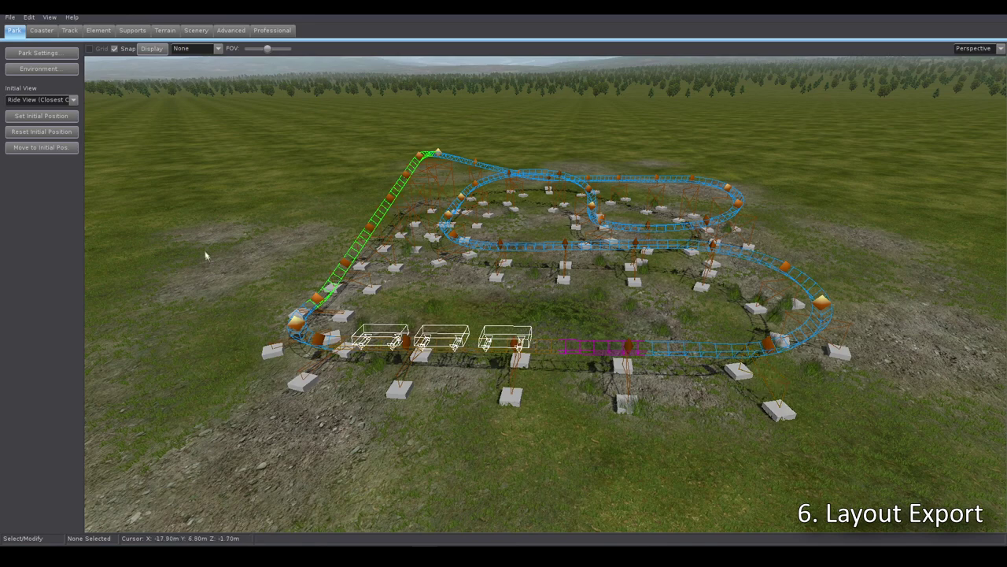
# Step: Switch to the NoLimits 2 editor and select Jet Coaster as the active coaster
pyautogui.click(41, 33)
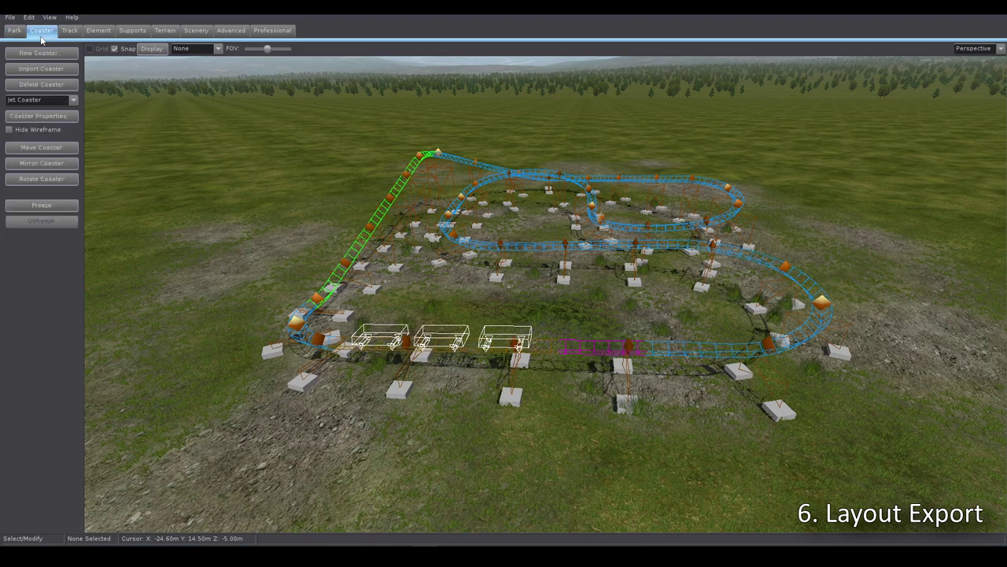
pyautogui.click(34, 101)
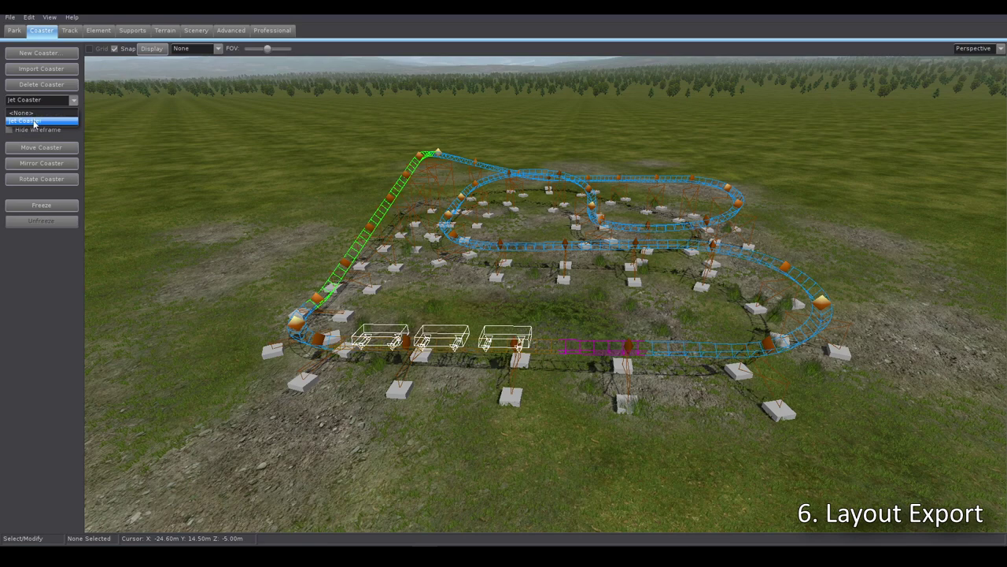
pyautogui.click(34, 122)
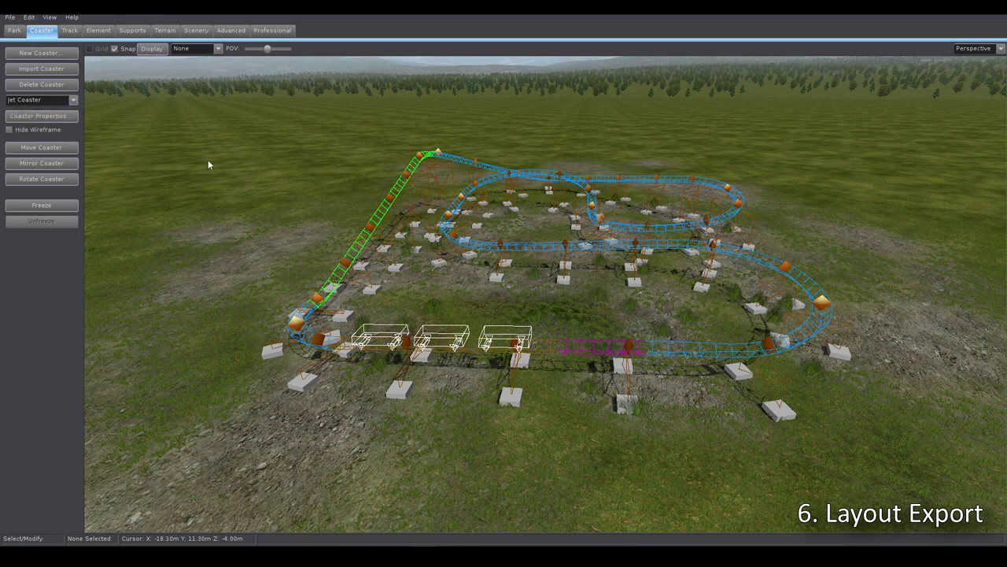
# Step: With the Light Pattern Creator, generate a pattern with Generate Object enabled into the park's layout folder, deleting the existing altpac_ files
pyautogui.click(233, 31)
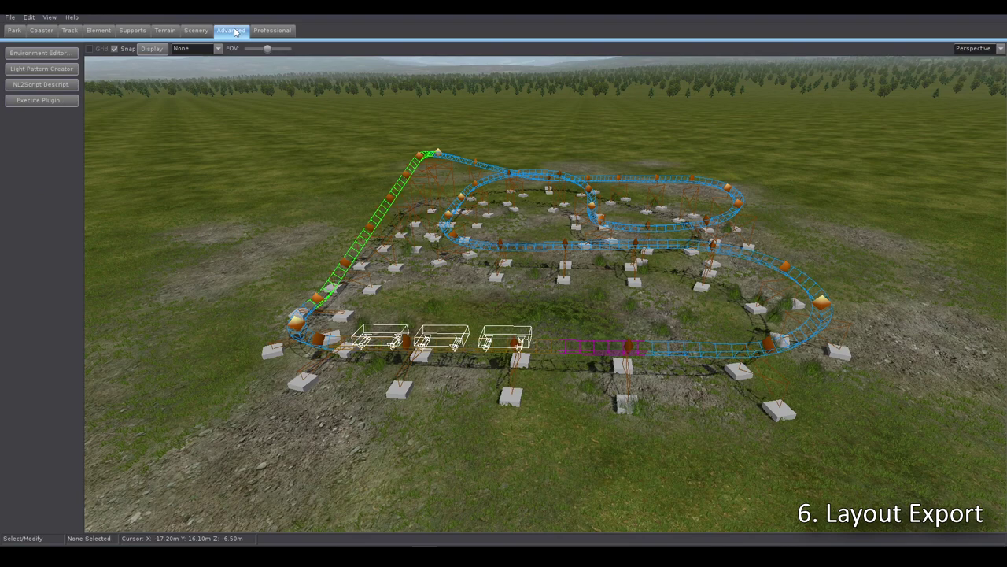
pyautogui.click(55, 70)
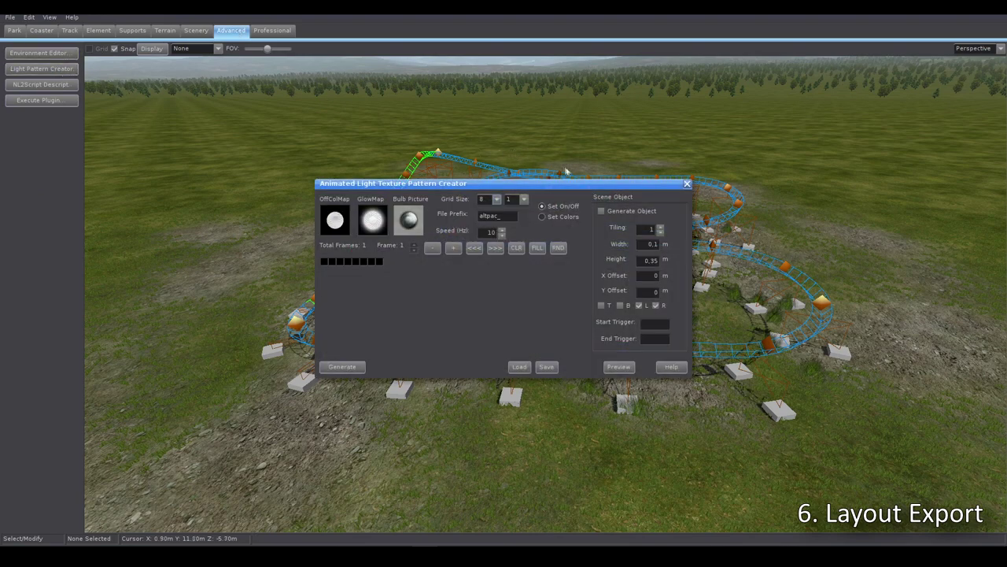
pyautogui.click(602, 212)
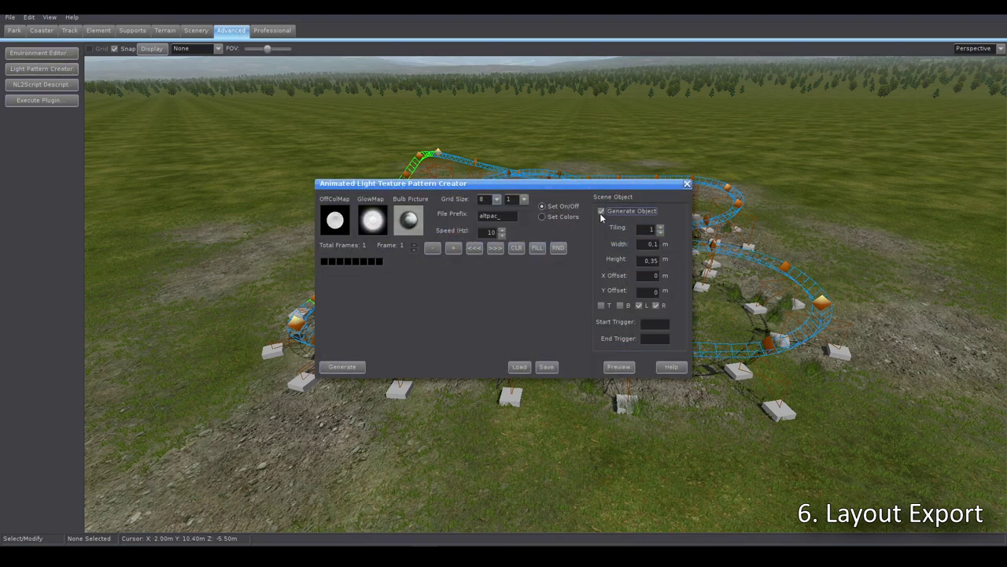
pyautogui.click(341, 368)
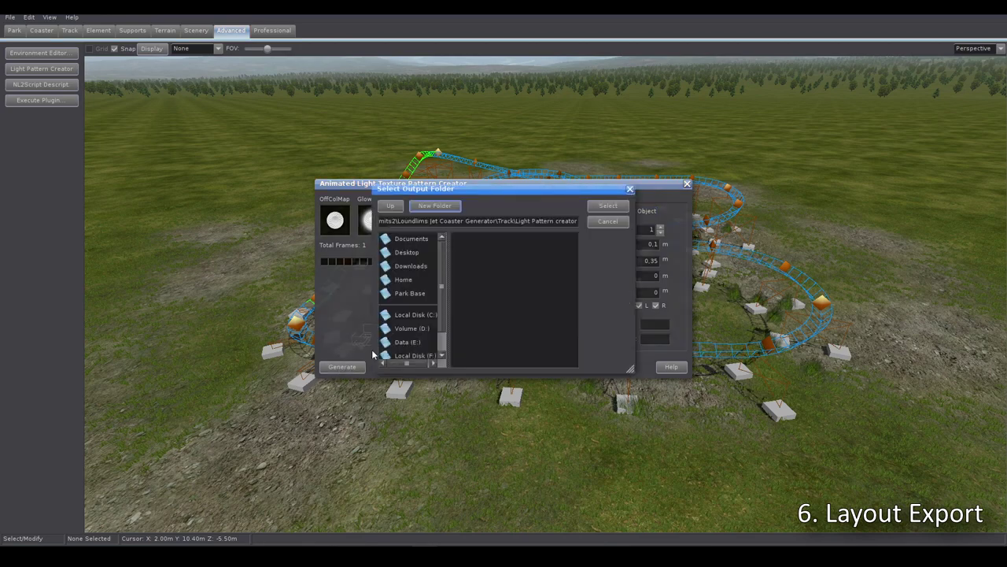
pyautogui.click(411, 239)
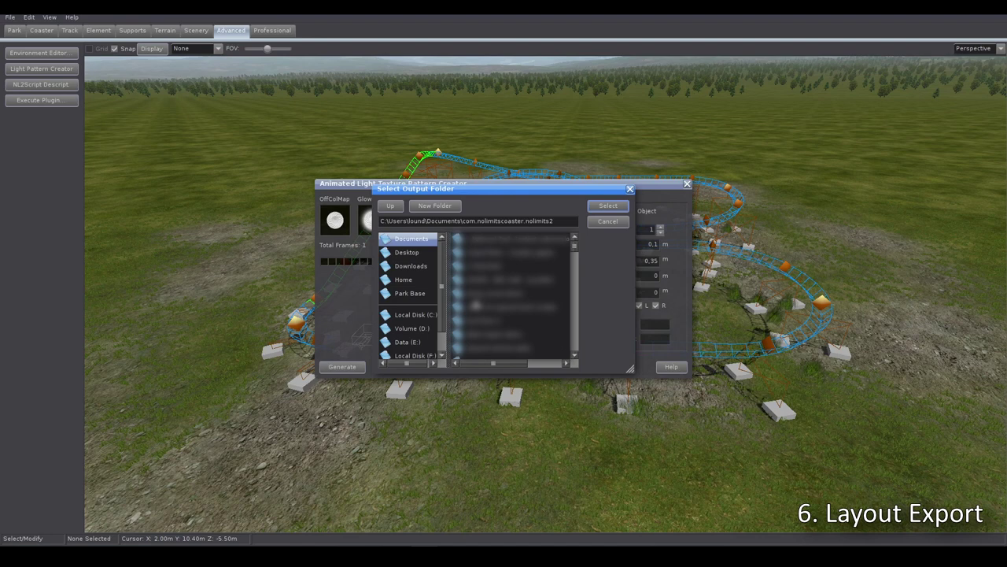
pyautogui.click(409, 298)
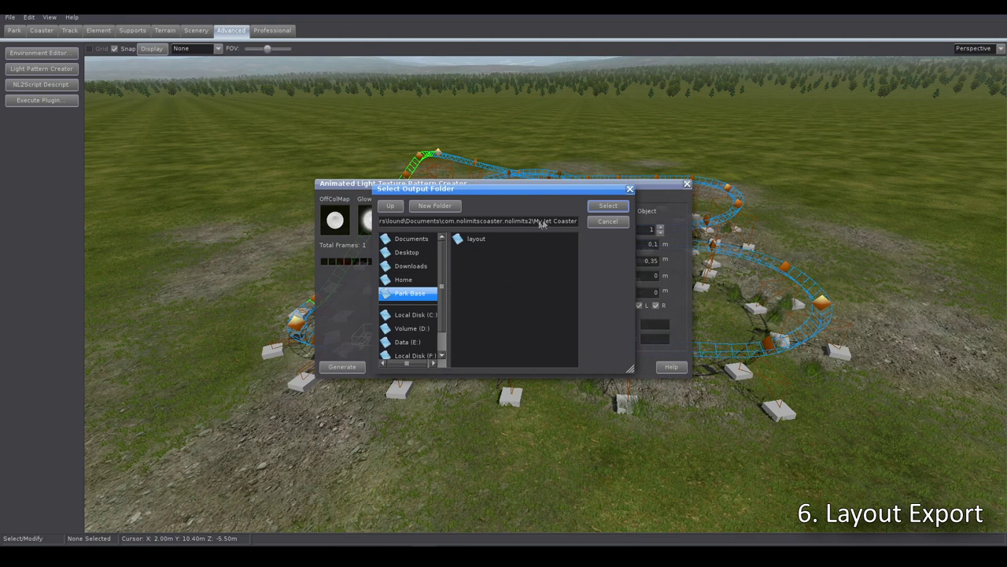
pyautogui.click(467, 244)
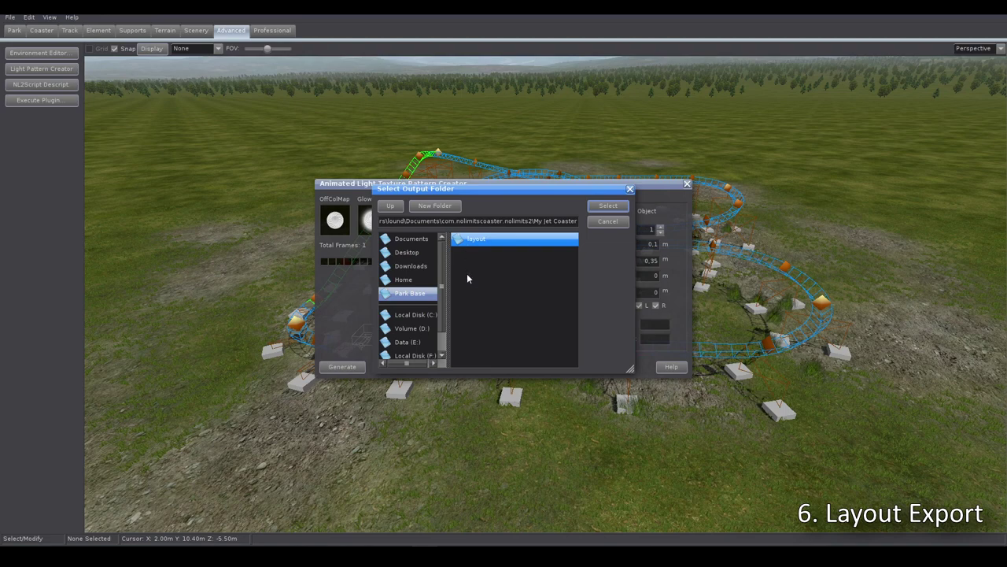
pyautogui.click(608, 205)
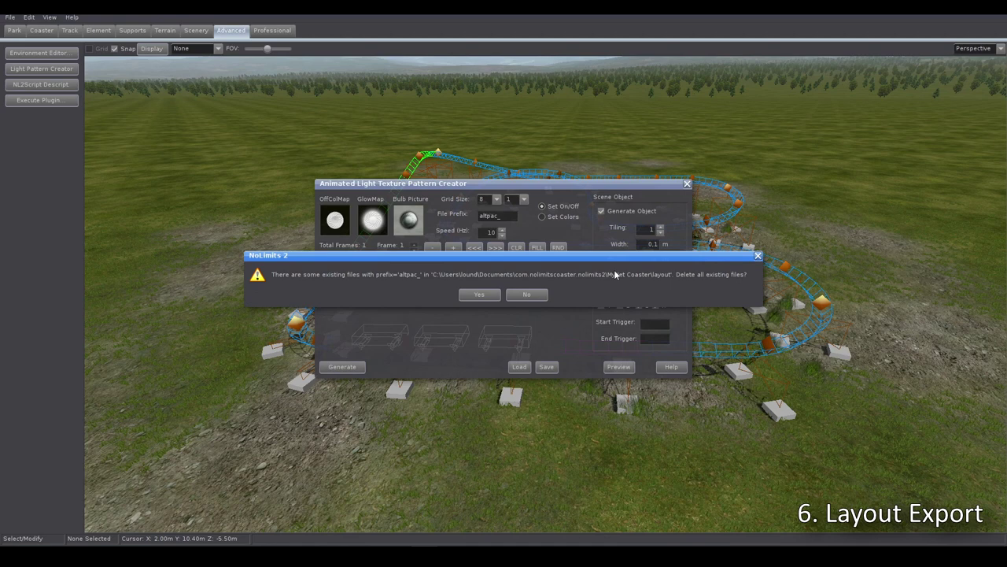
pyautogui.click(479, 294)
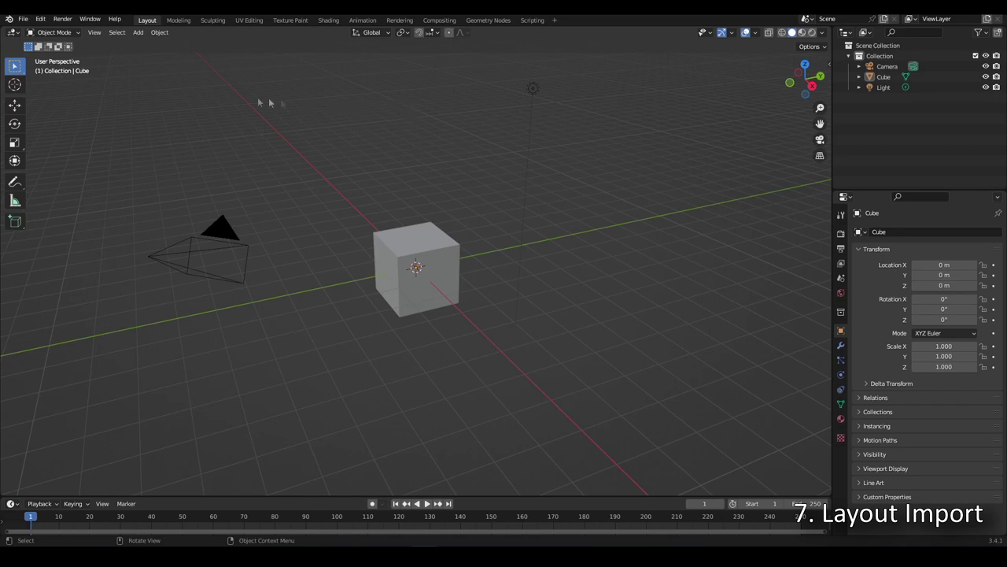
# Step: Switch to Blender and open Jet Coaster Track Generator.blend without saving the untitled scene
pyautogui.click(23, 19)
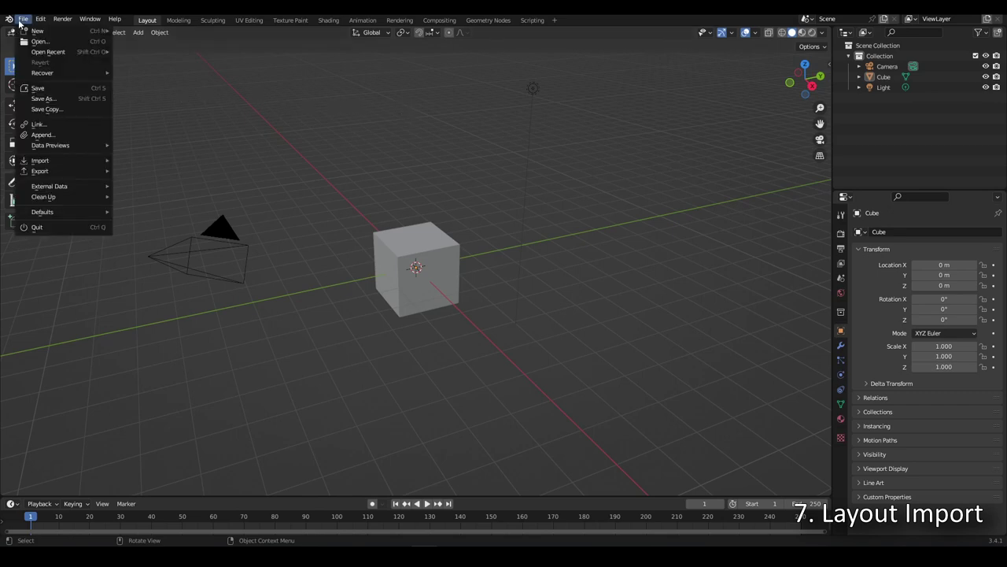
pyautogui.click(25, 41)
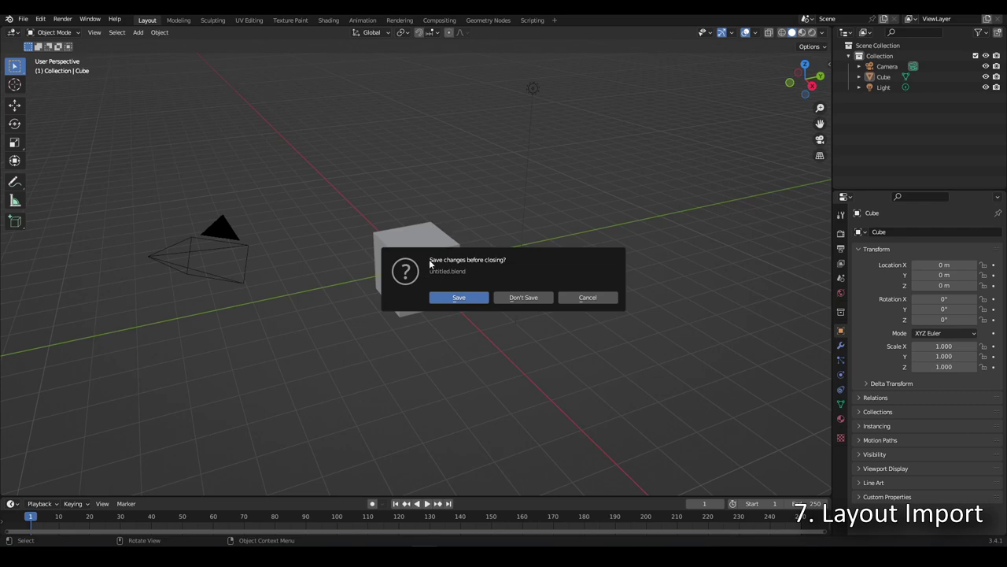
pyautogui.click(525, 296)
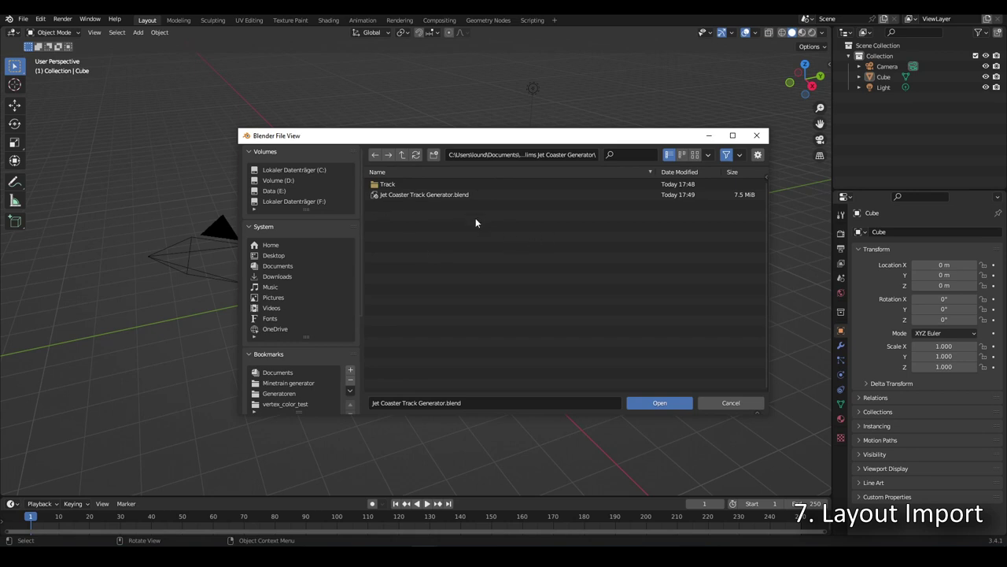
pyautogui.doubleClick(418, 197)
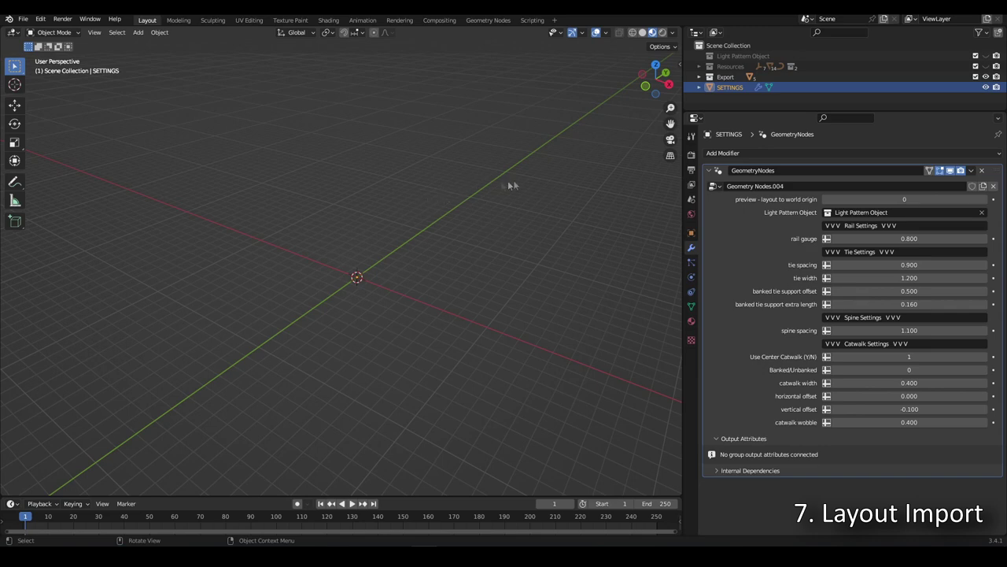
# Step: Import the LightWave object altpac_obj.lwo from the My Jet Coaster park's layout folder into the Light Pattern Object collection
pyautogui.click(738, 57)
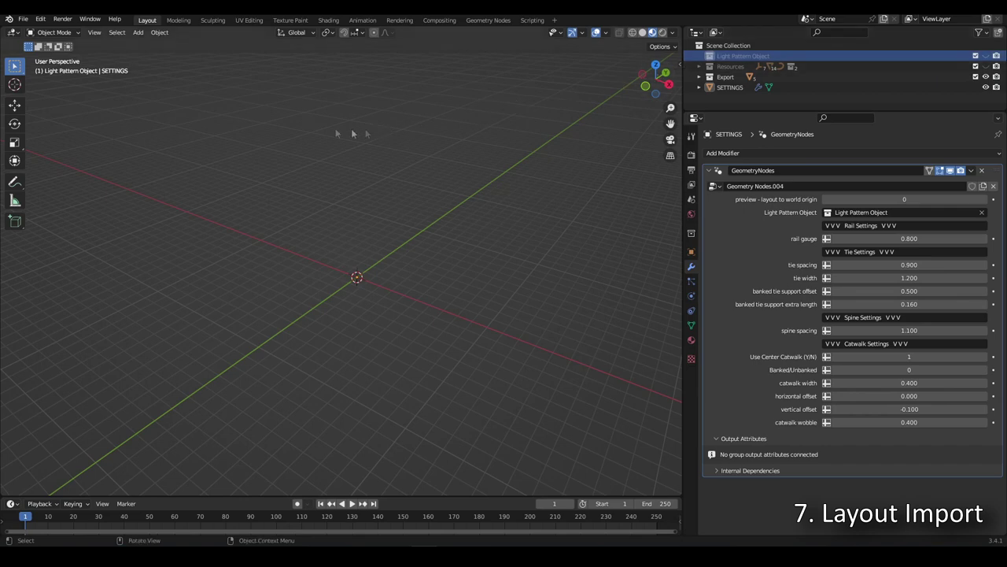
pyautogui.click(23, 21)
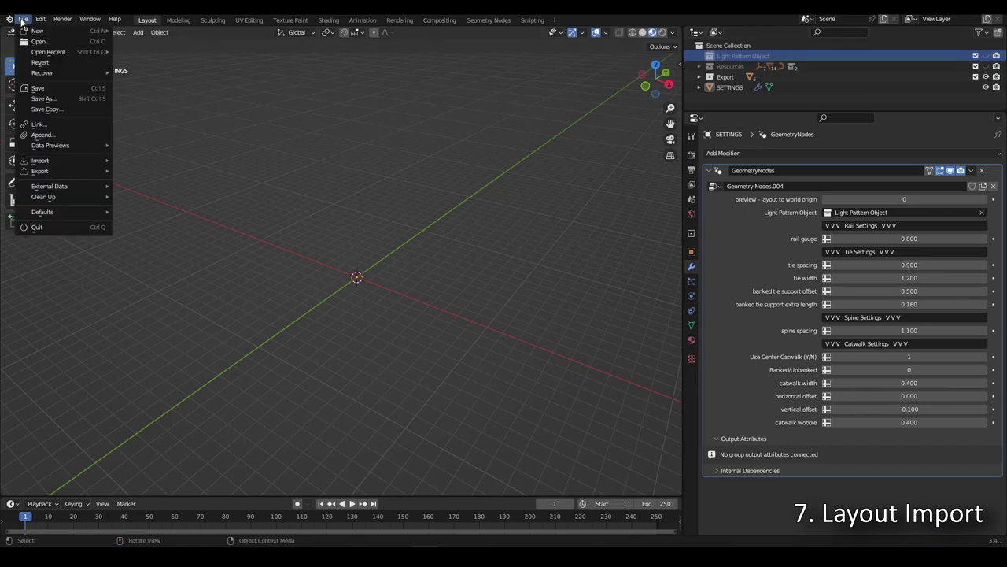
pyautogui.moveTo(43, 162)
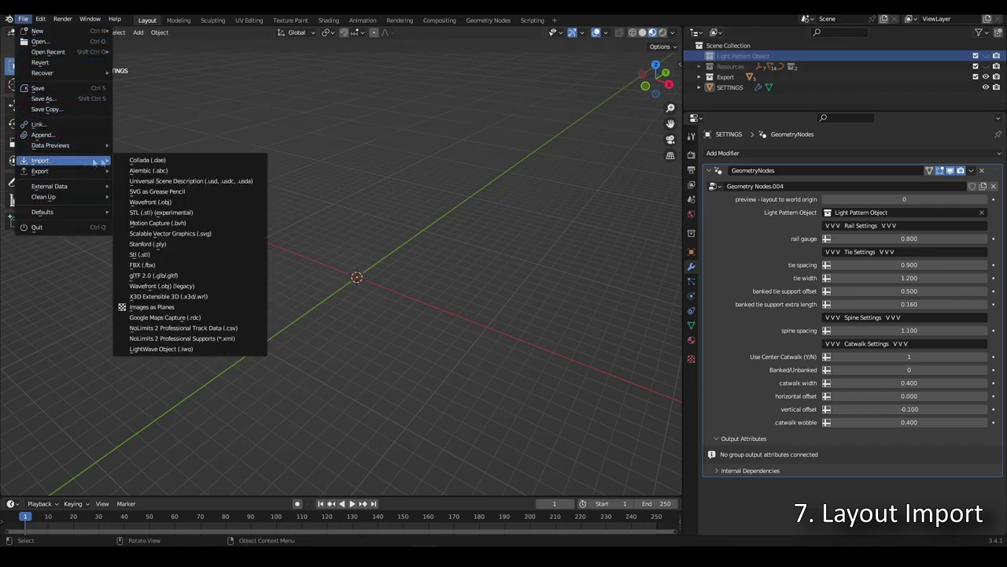
pyautogui.click(164, 352)
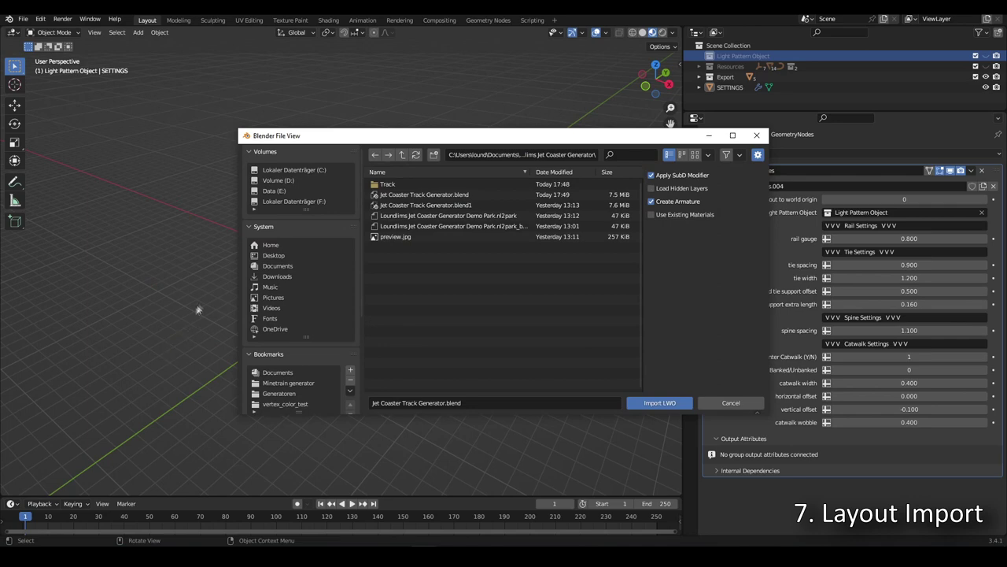
pyautogui.click(289, 268)
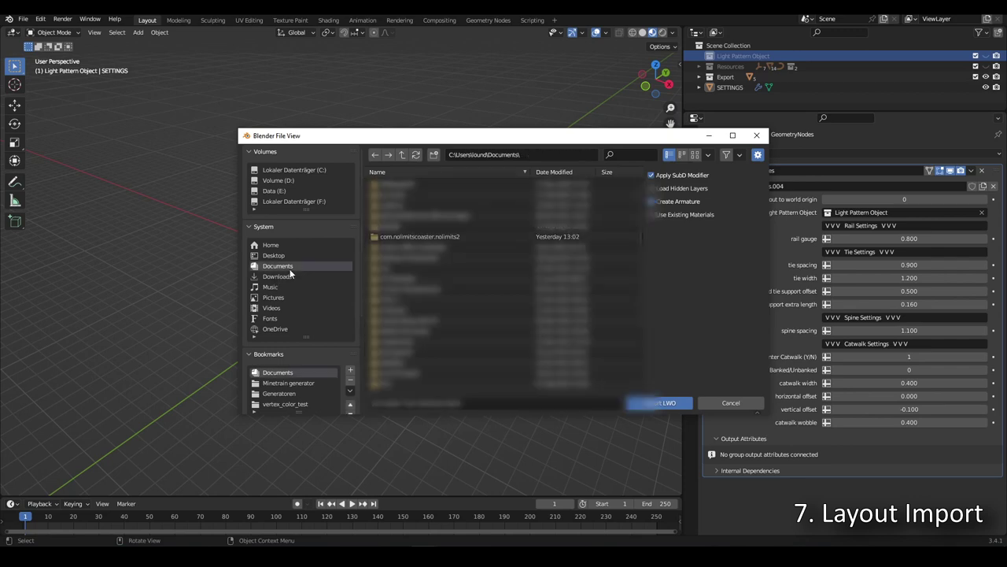
pyautogui.doubleClick(417, 238)
pyautogui.scroll(-5, 423, 240)
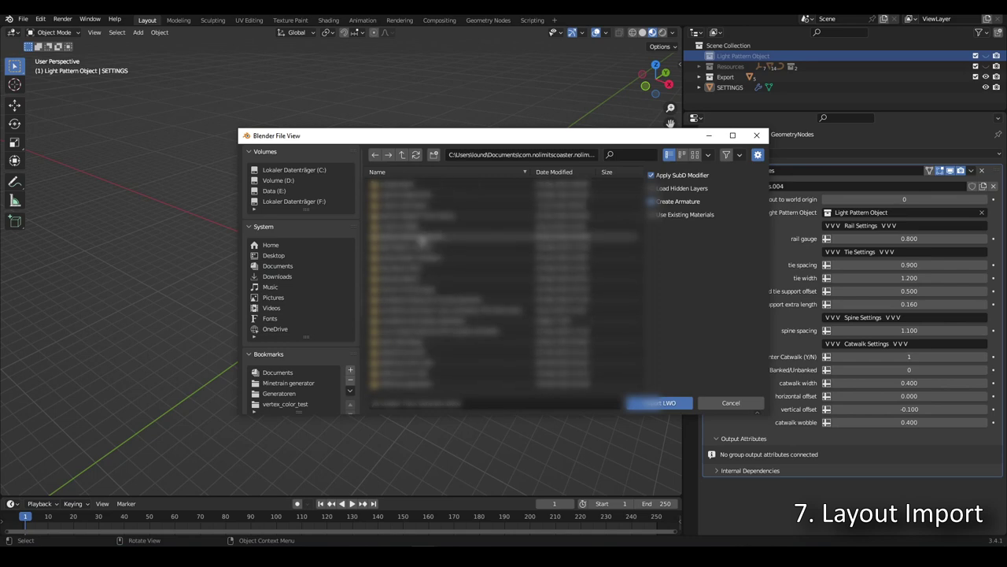
pyautogui.doubleClick(410, 363)
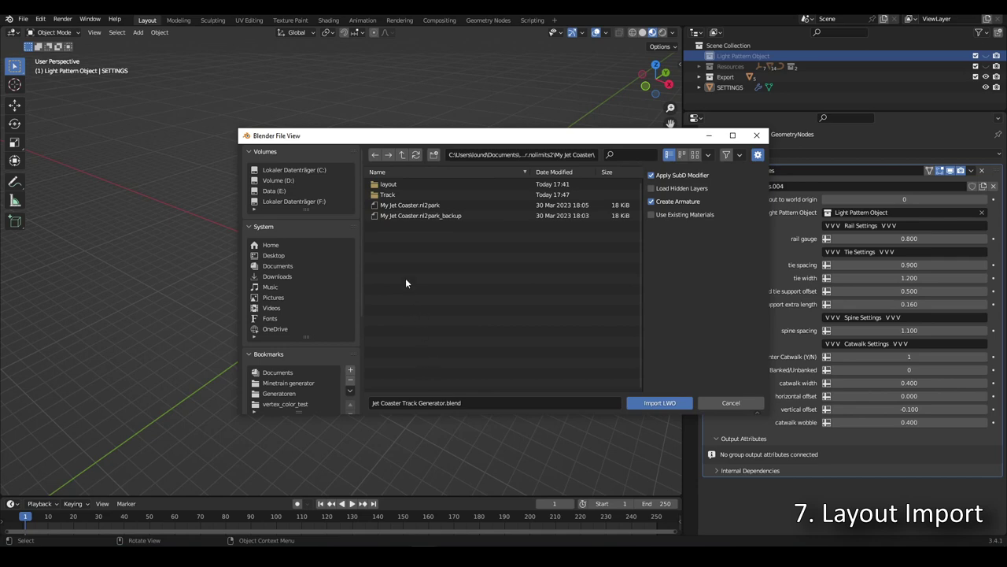
pyautogui.doubleClick(388, 185)
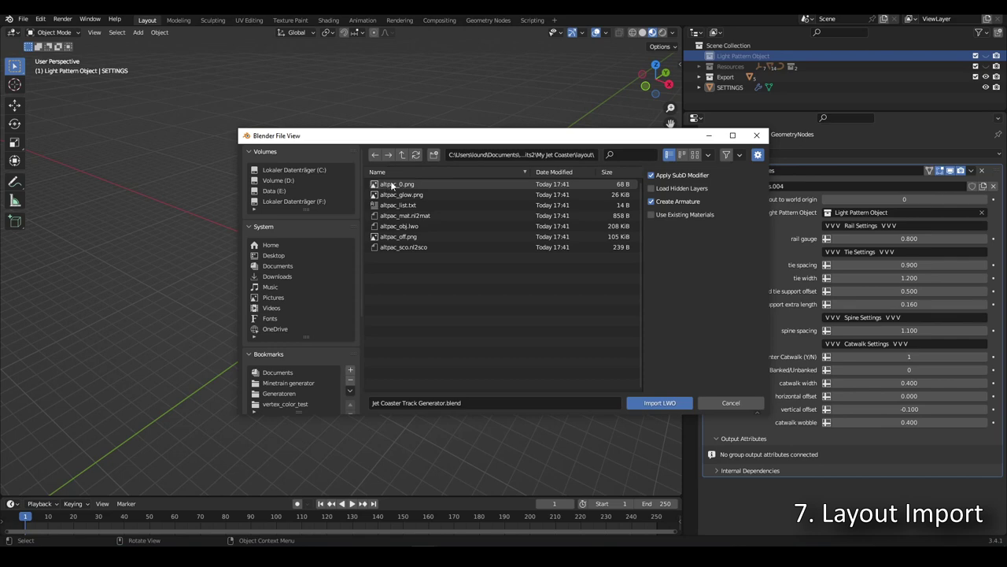
pyautogui.doubleClick(409, 228)
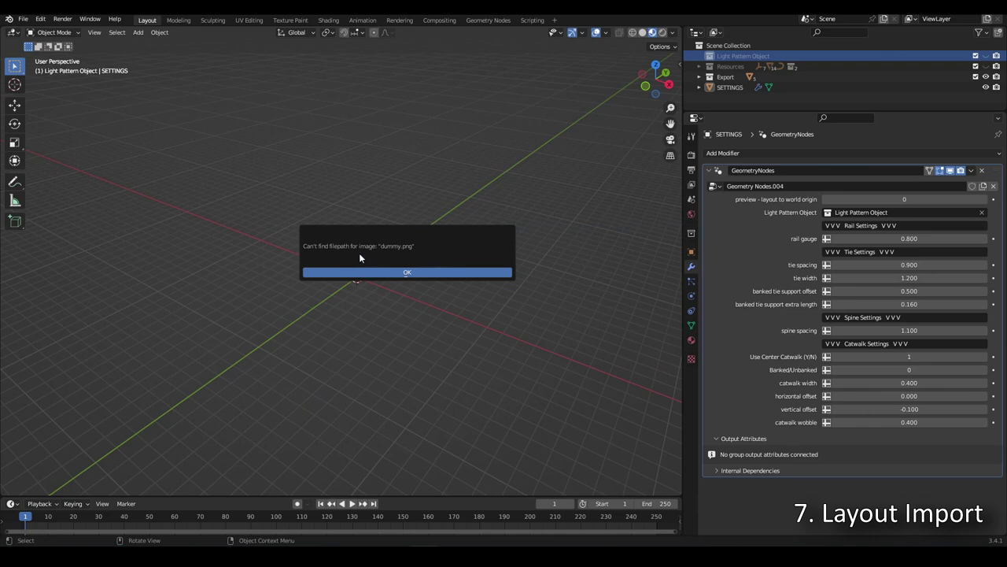
# Step: Skip the image search for dummy.png by enabling Cancel Search, and complete the import
pyautogui.click(400, 272)
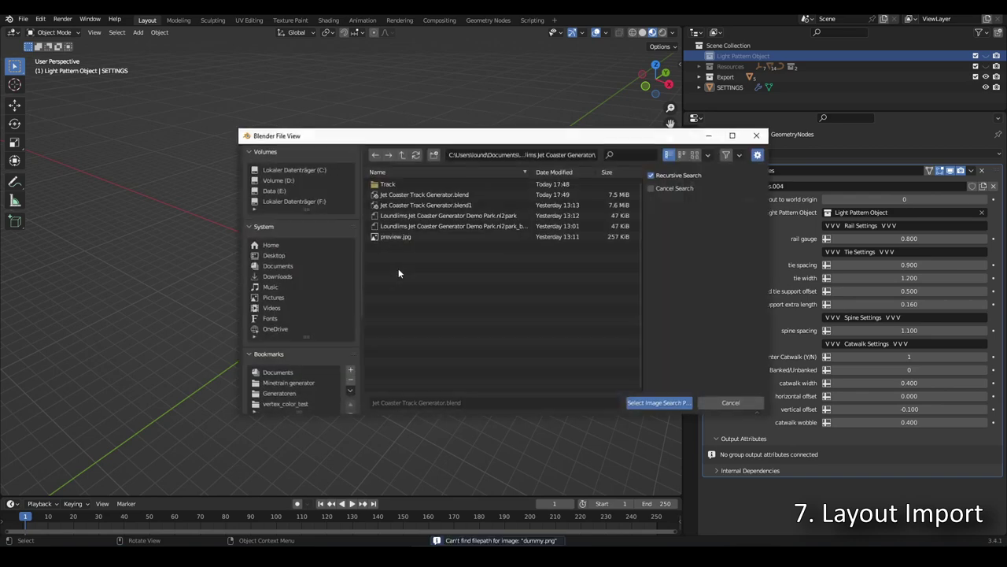
pyautogui.click(652, 188)
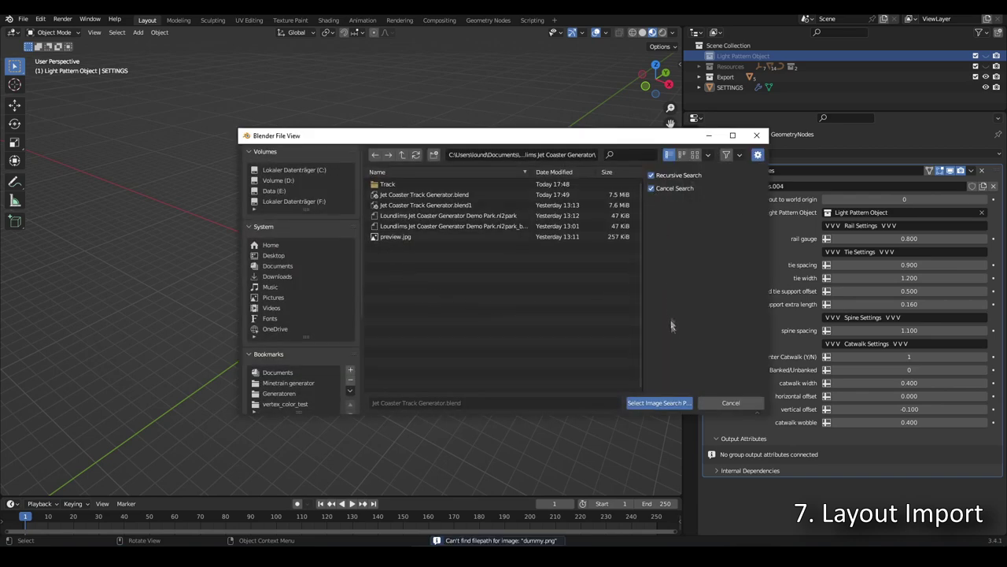
pyautogui.click(654, 405)
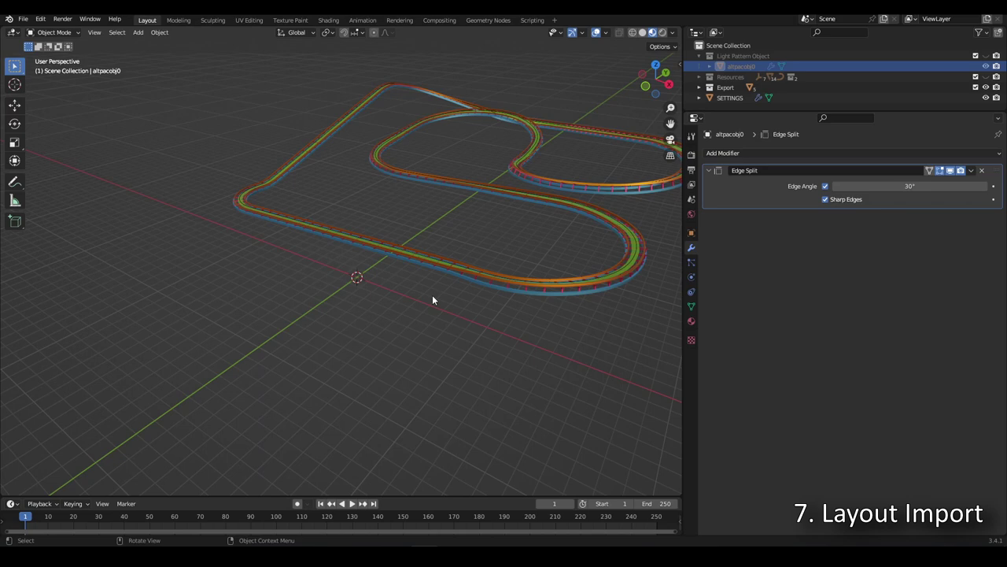
# Step: Compare the imported layout's shape and position around the world origin with the coaster's top view in the NoLimits 2 editor
pyautogui.scroll(-2, 404, 313)
pyautogui.moveTo(402, 312); pyautogui.dragTo(431, 318, button='middle')
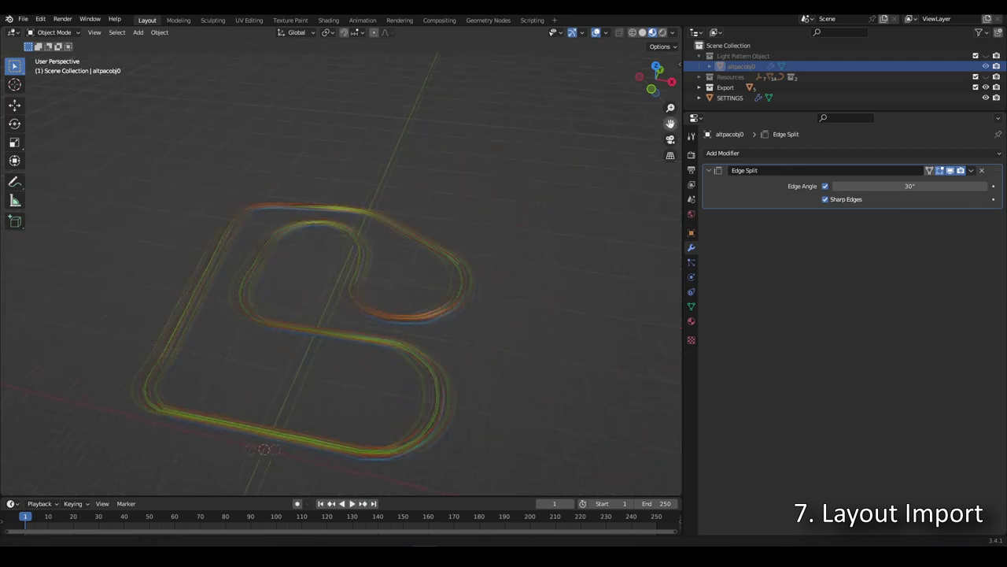
pyautogui.moveTo(472, 283); pyautogui.dragTo(524, 317, button='middle')
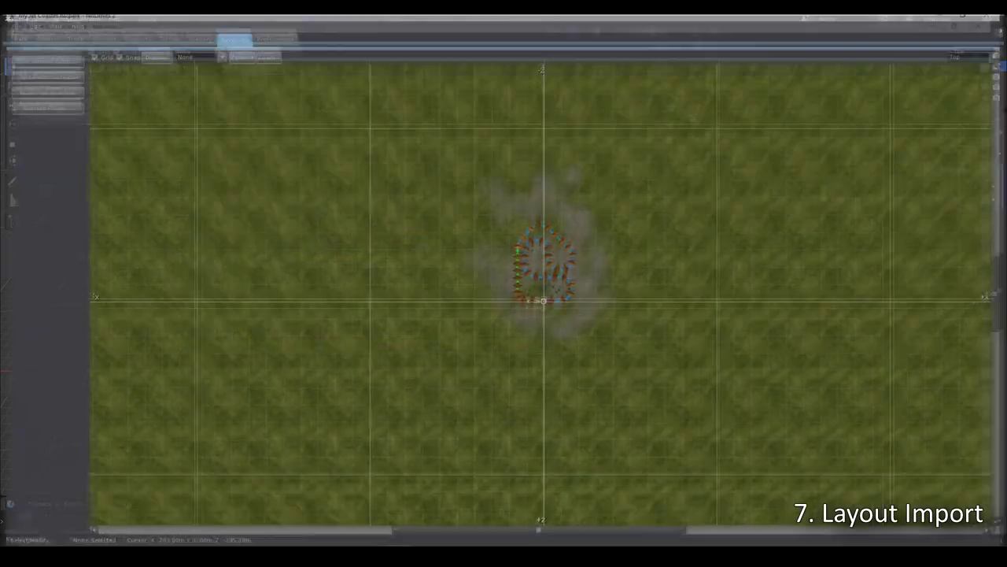
pyautogui.scroll(3, 563, 295)
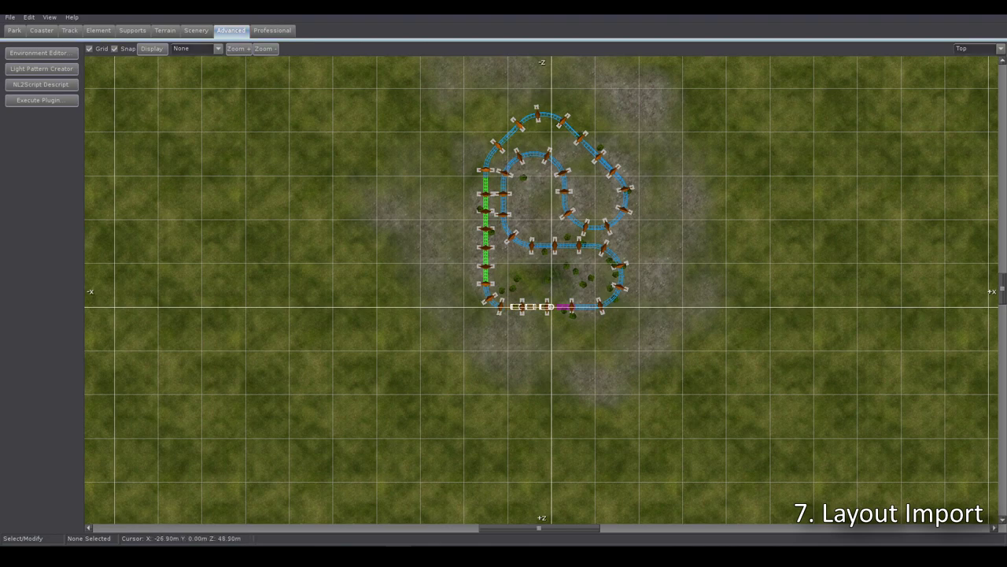
pyautogui.click(431, 542)
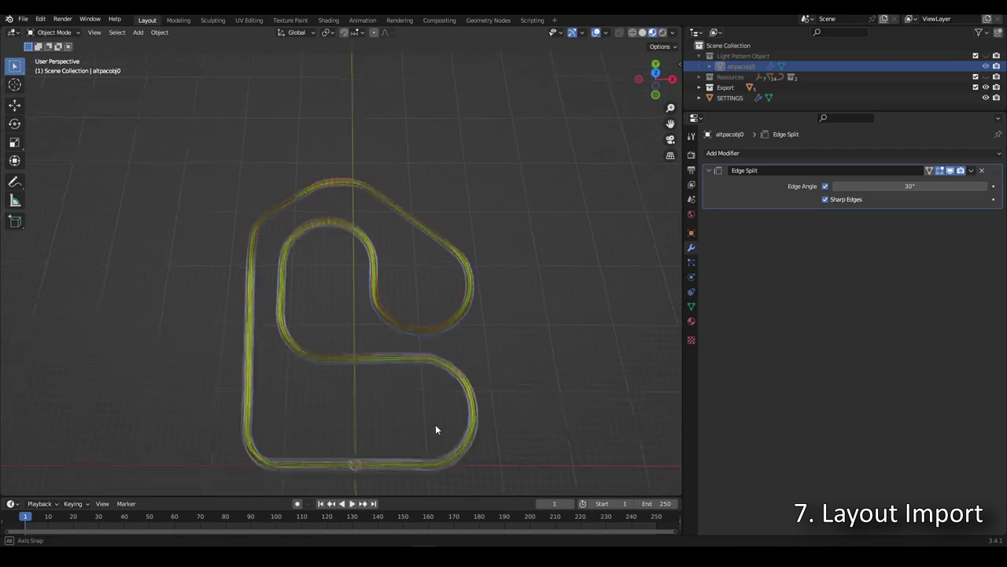
pyautogui.moveTo(435, 426); pyautogui.dragTo(432, 543, button='middle')
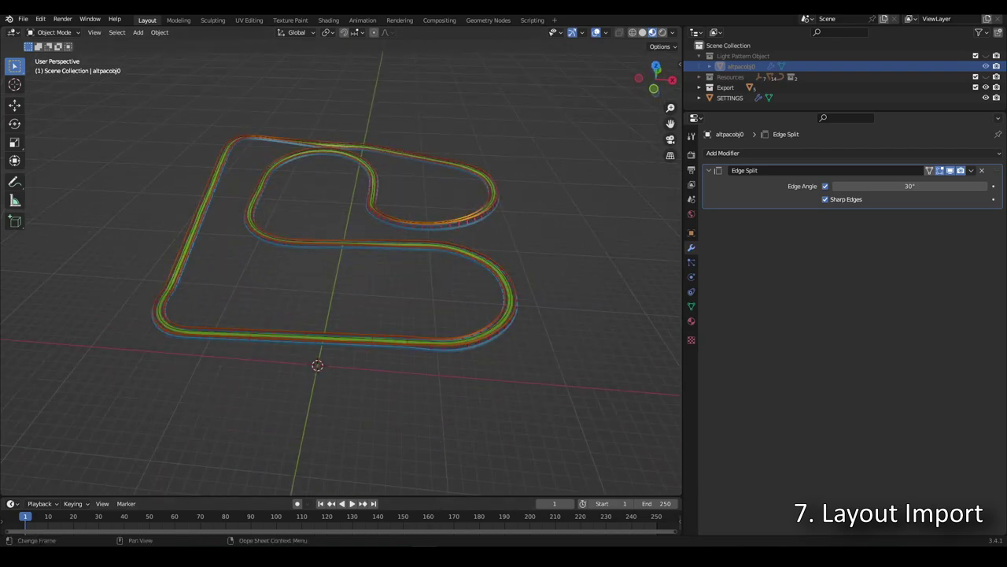
# Step: Switch to the NoLimits 2 editor and examine where the layout sits within the whole park, from the top and from another view direction
pyautogui.click(431, 542)
pyautogui.scroll(-6, 462, 340)
pyautogui.scroll(-5, 461, 340)
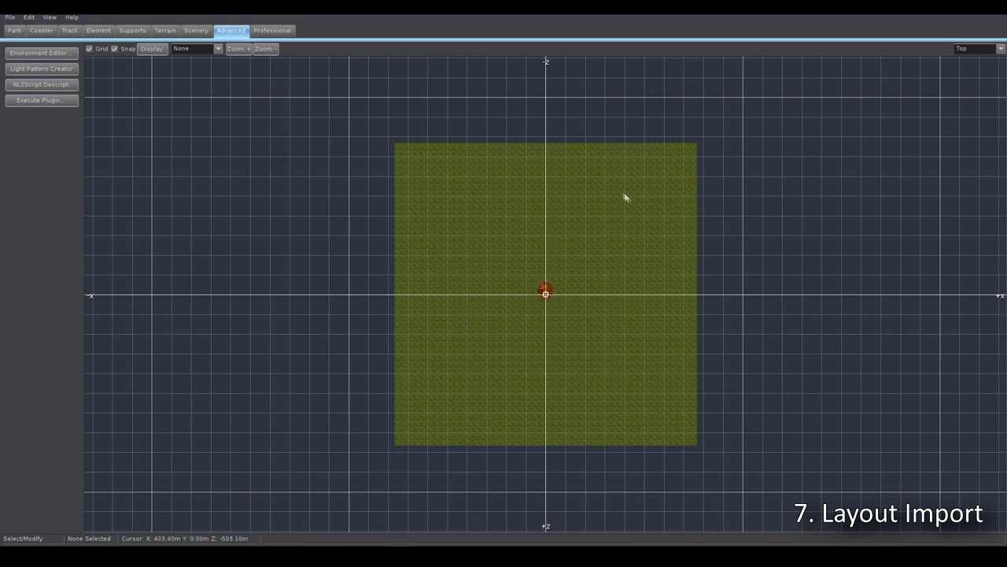
pyautogui.rightClick(632, 322)
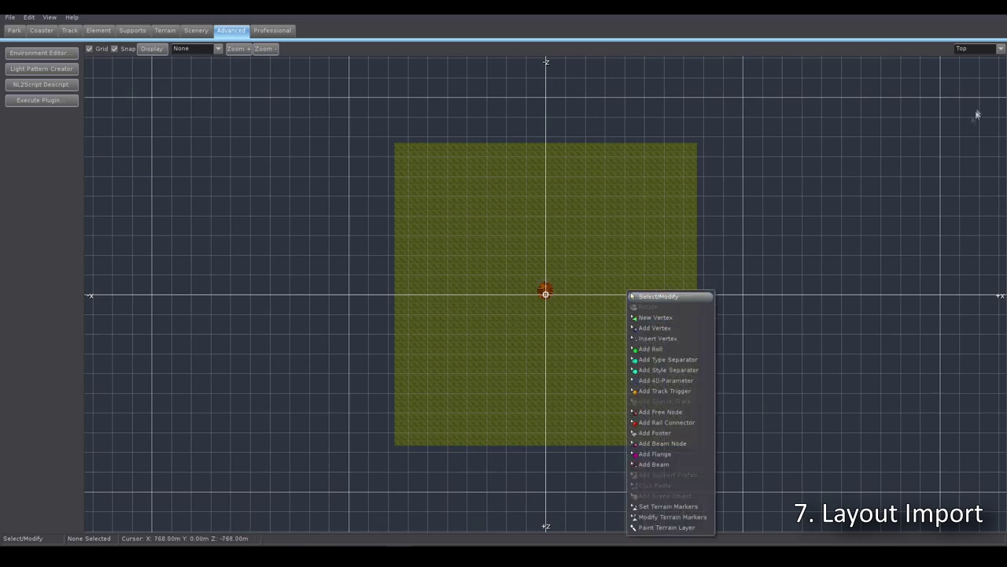
pyautogui.click(976, 49)
pyautogui.click(974, 72)
pyautogui.scroll(-5, 782, 175)
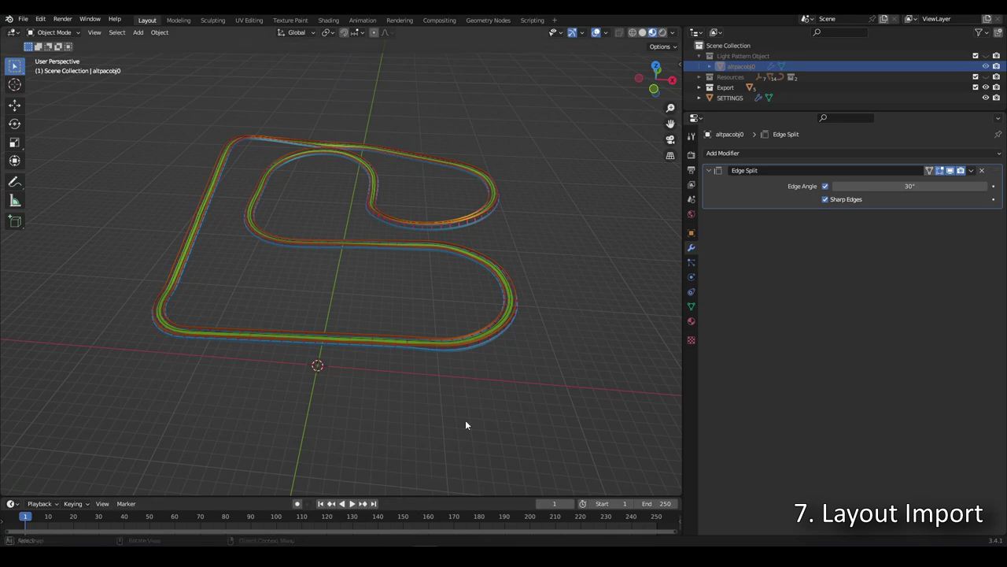
# Step: Return to Blender and select the SETTINGS object for access to its GeometryNodes modifier values
pyautogui.moveTo(465, 421)
pyautogui.mouseDown(button='middle')
pyautogui.moveTo(492, 409)
pyautogui.moveTo(477, 397)
pyautogui.moveTo(467, 423)
pyautogui.mouseUp(button='middle')
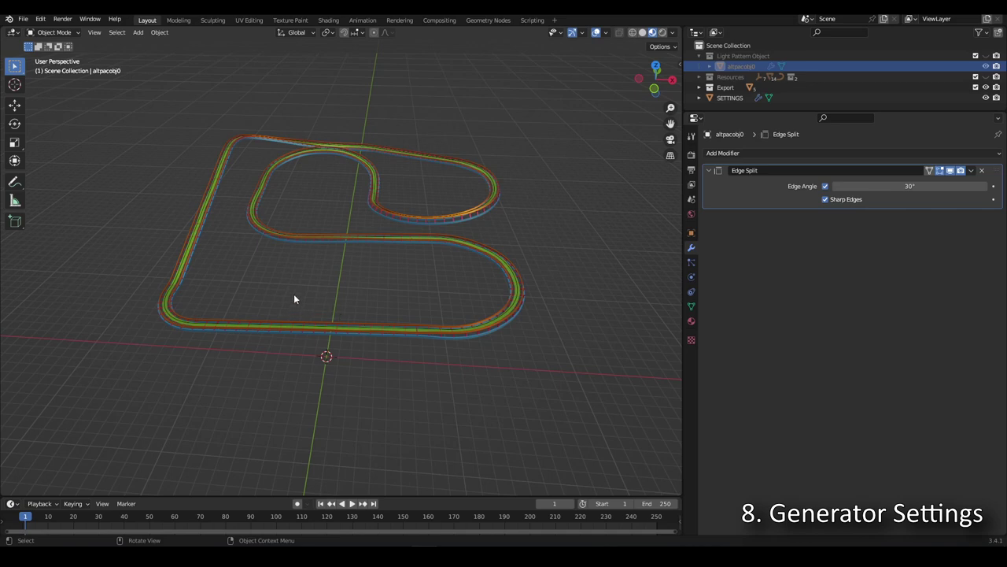
pyautogui.click(732, 98)
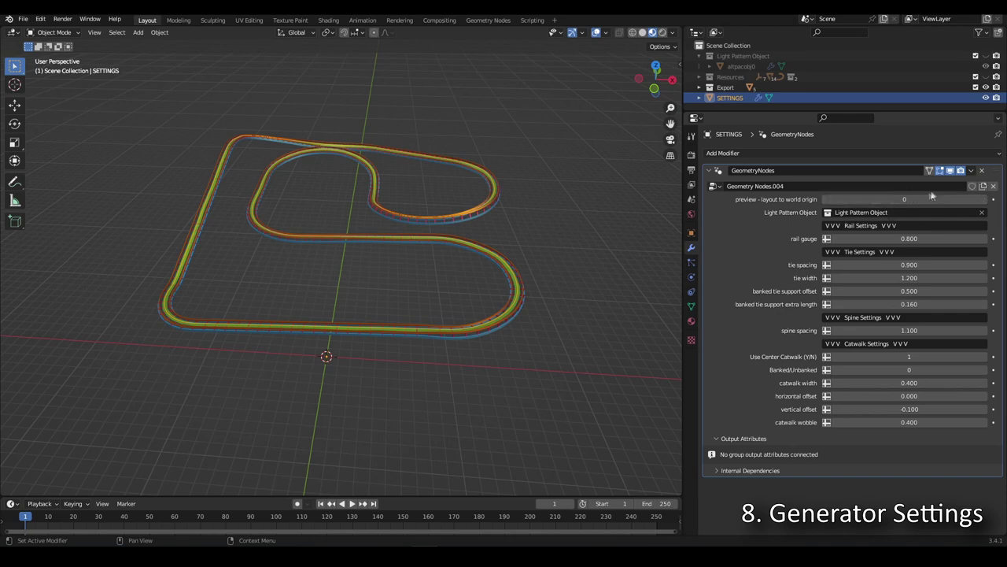
# Step: Try preview - layout to world origin at 1, and set it back to 0
pyautogui.click(986, 199)
pyautogui.moveTo(358, 371); pyautogui.dragTo(349, 394, button='middle')
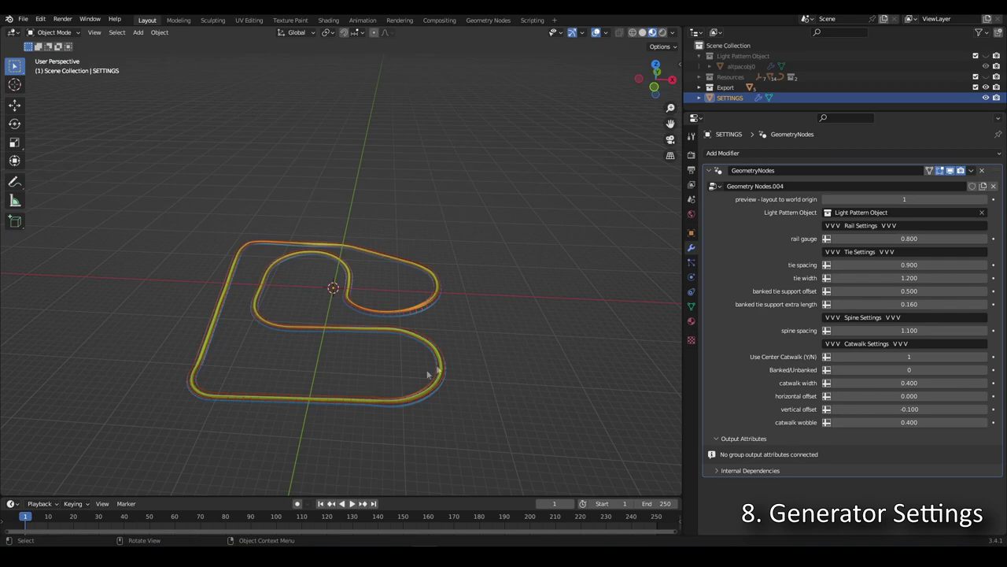
pyautogui.click(825, 200)
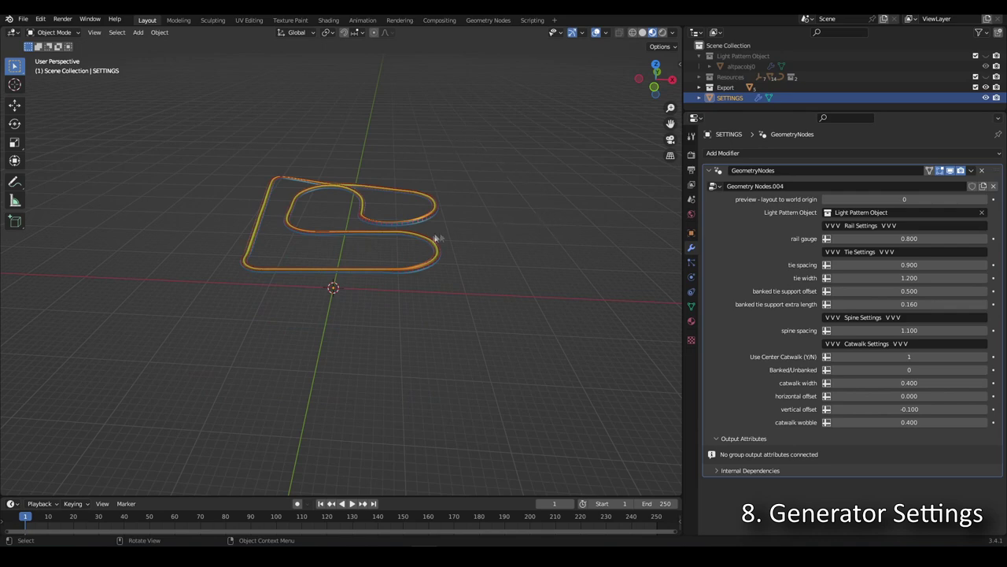
# Step: Inspect the generated track up close, try rail gauge values of 0 and 13.09, and restore the gauge to 0.8
pyautogui.scroll(3, 426, 274)
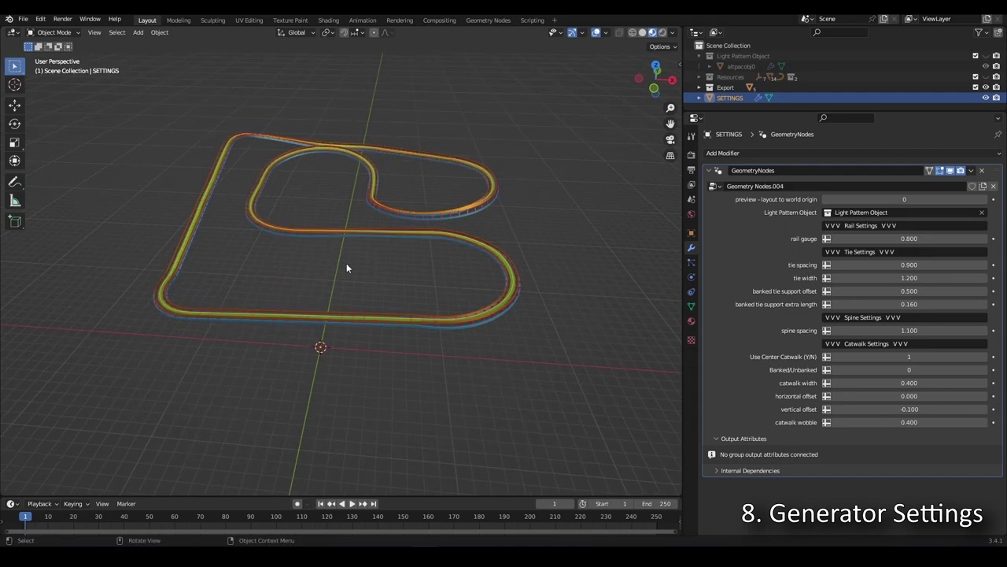
pyautogui.scroll(3, 490, 318)
pyautogui.scroll(10, 491, 322)
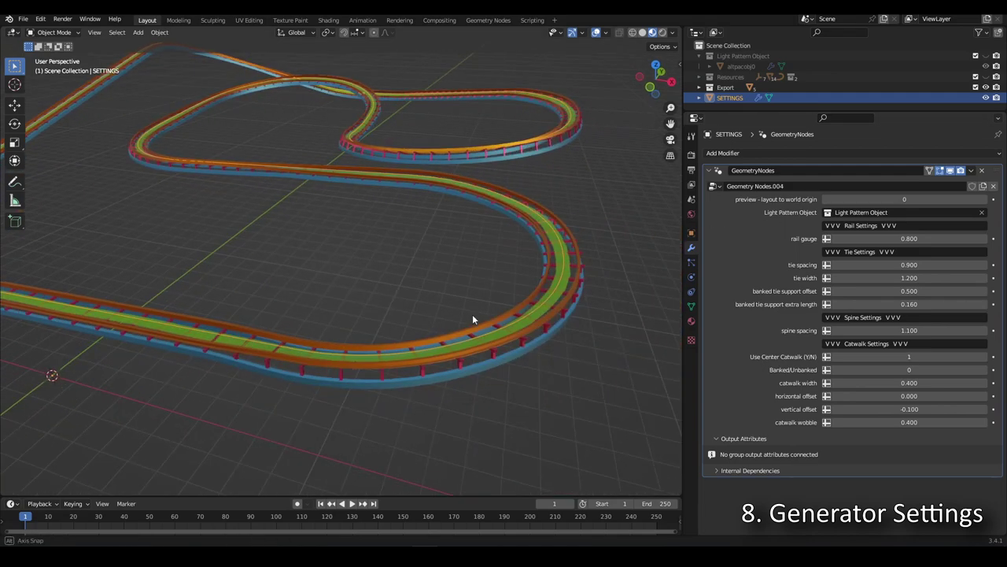
pyautogui.moveTo(460, 316); pyautogui.dragTo(530, 321, button='middle')
pyautogui.scroll(8, 536, 321)
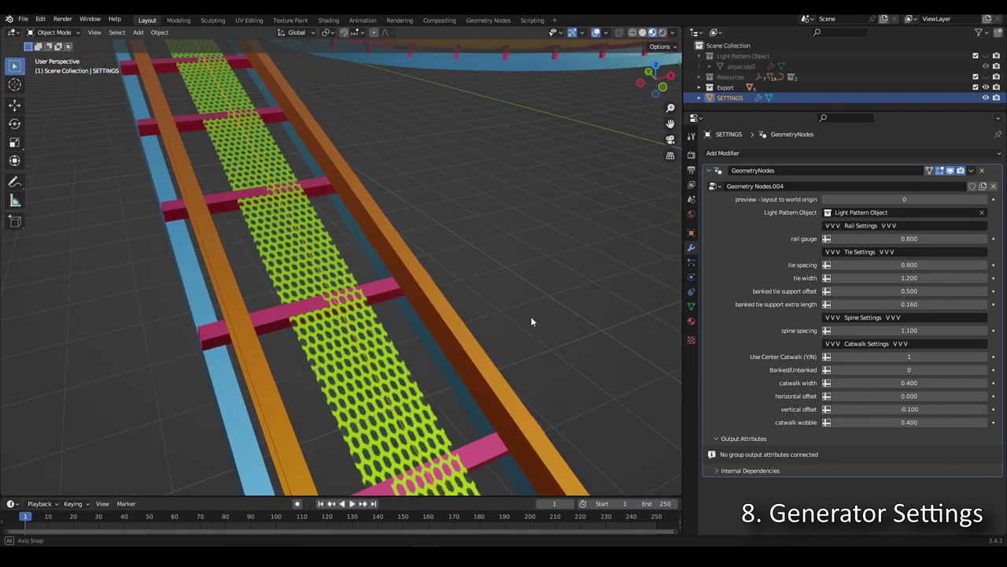
pyautogui.moveTo(532, 321); pyautogui.dragTo(531, 321, button='middle')
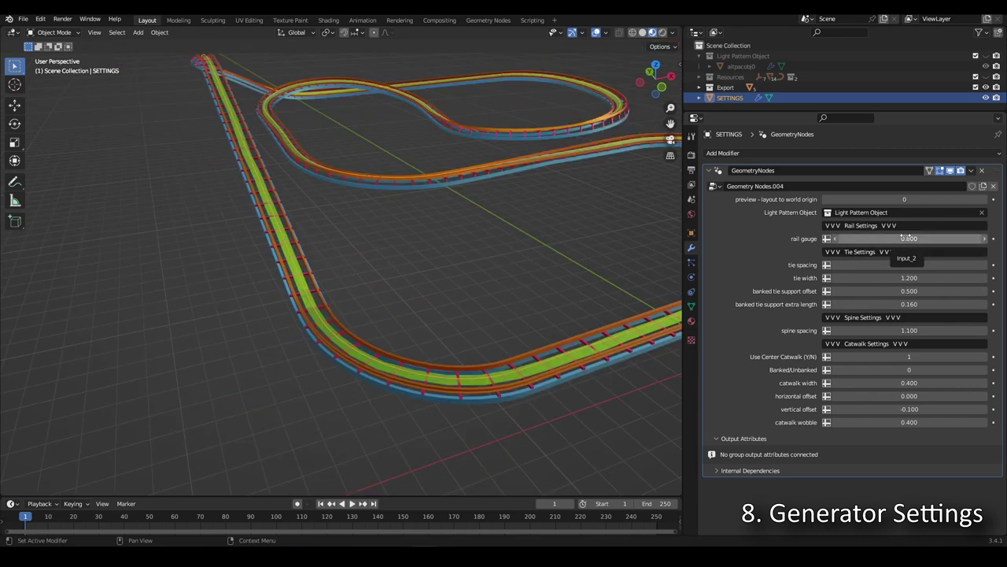
pyautogui.moveTo(919, 242); pyautogui.dragTo(810, 243)
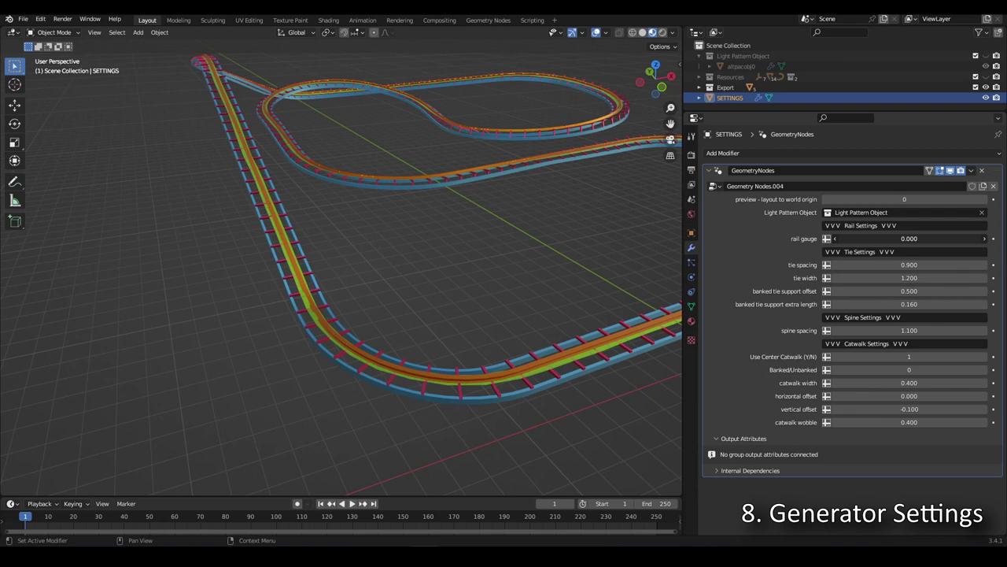
pyautogui.moveTo(810, 242); pyautogui.dragTo(921, 241)
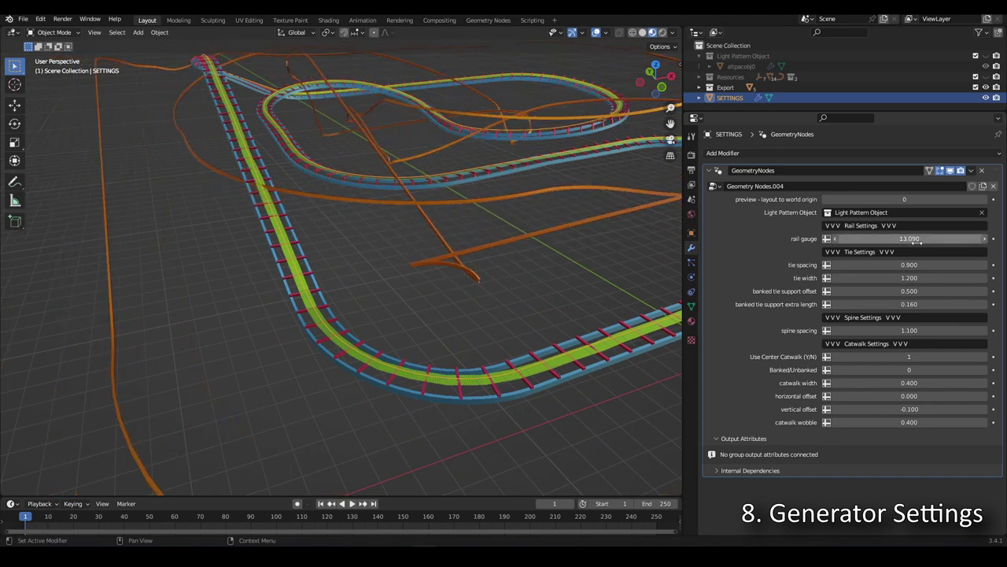
pyautogui.click(921, 241)
pyautogui.write('0.8')
pyautogui.press('Return')
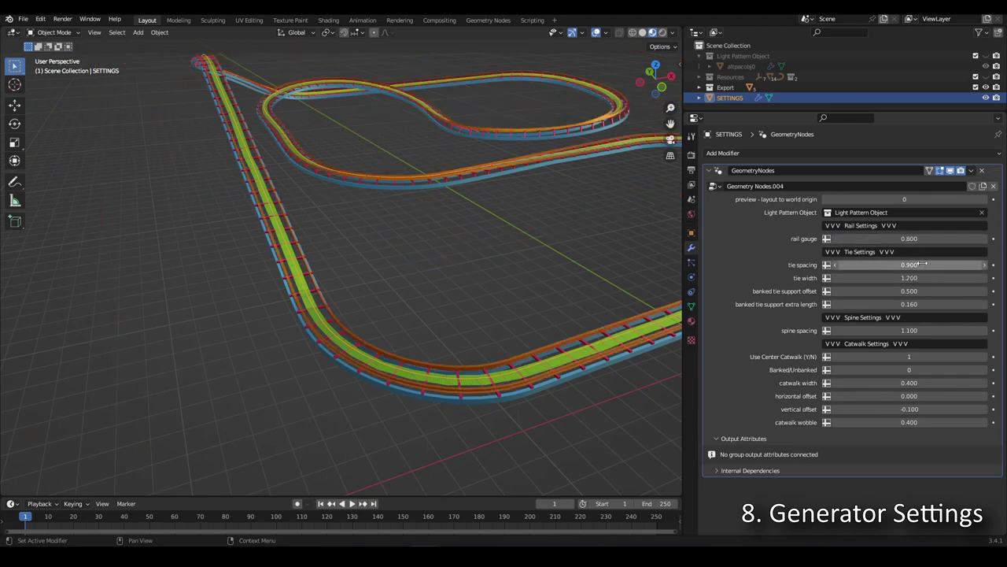
# Step: Set the tie spacing to 0.1 and check the ties along the track
pyautogui.moveTo(432, 354); pyautogui.dragTo(376, 386, button='middle')
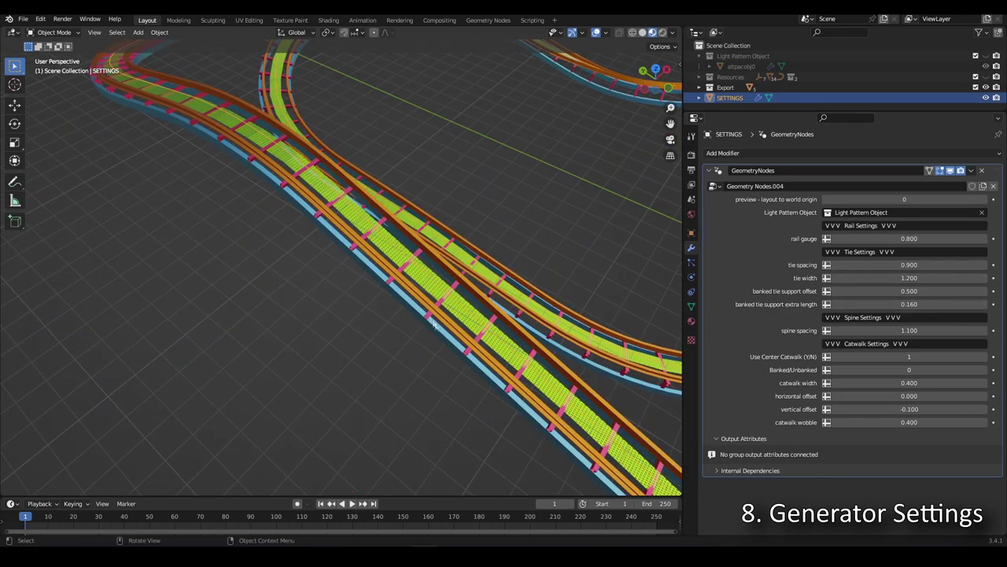
pyautogui.moveTo(979, 266); pyautogui.dragTo(834, 266)
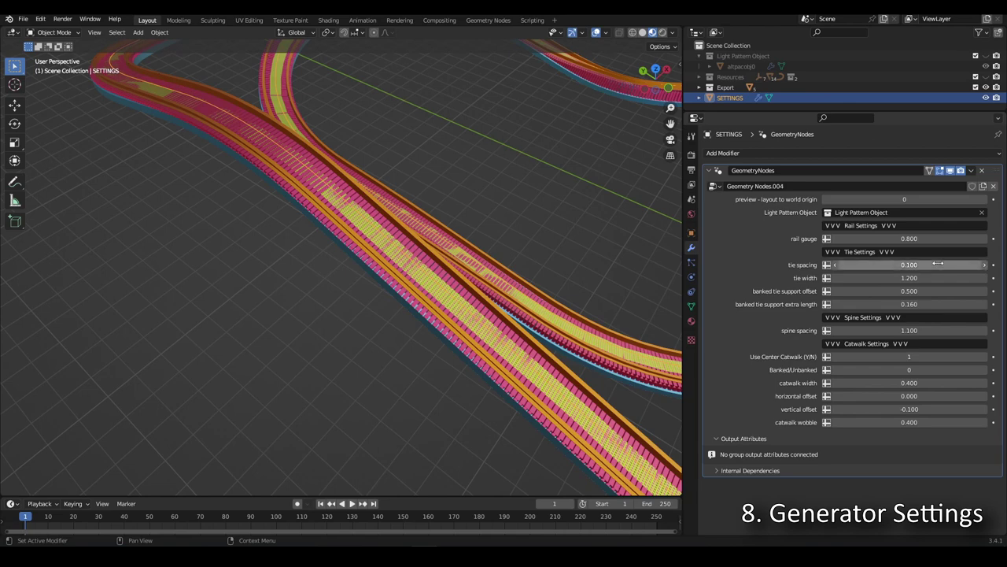
pyautogui.moveTo(429, 291)
pyautogui.mouseDown(button='middle')
pyautogui.moveTo(420, 266)
pyautogui.moveTo(433, 289)
pyautogui.mouseUp(button='middle')
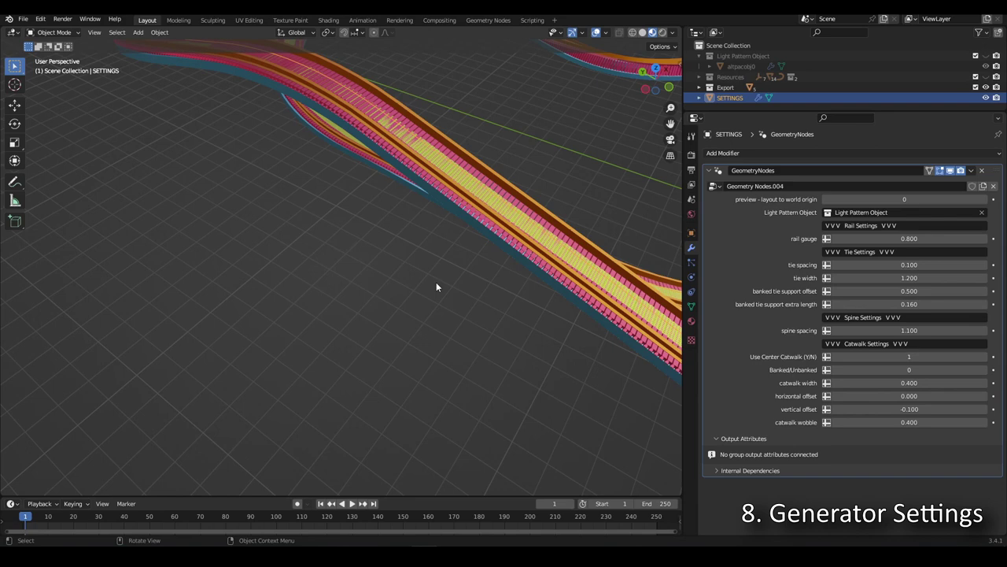
pyautogui.scroll(-6, 436, 285)
pyautogui.moveTo(441, 355); pyautogui.dragTo(425, 370, button='middle')
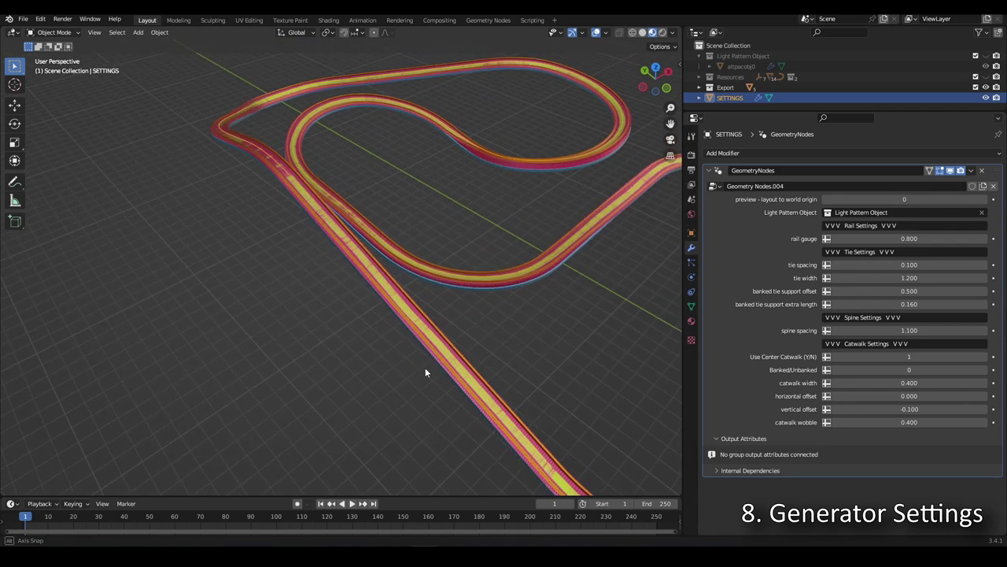
# Step: Set the tie spacing to 0.9
pyautogui.click(945, 265)
pyautogui.write('0.9')
pyautogui.press('Return')
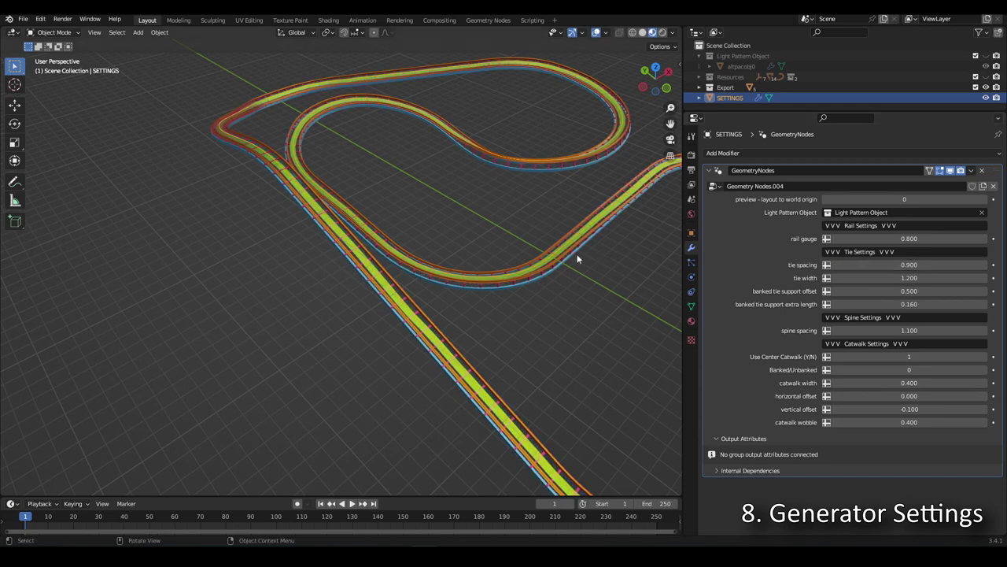
# Step: Try a tie spacing of 1.4 on the track, and restore it to 0.9
pyautogui.moveTo(933, 269)
pyautogui.mouseDown()
pyautogui.moveTo(972, 269)
pyautogui.moveTo(932, 269)
pyautogui.mouseUp()
pyautogui.click(933, 269)
pyautogui.write('1.4')
pyautogui.press('Return')
pyautogui.moveTo(535, 385)
pyautogui.mouseDown(button='middle')
pyautogui.moveTo(501, 371)
pyautogui.moveTo(531, 368)
pyautogui.mouseUp(button='middle')
pyautogui.click(950, 264)
pyautogui.write('0.9')
pyautogui.press('Return')
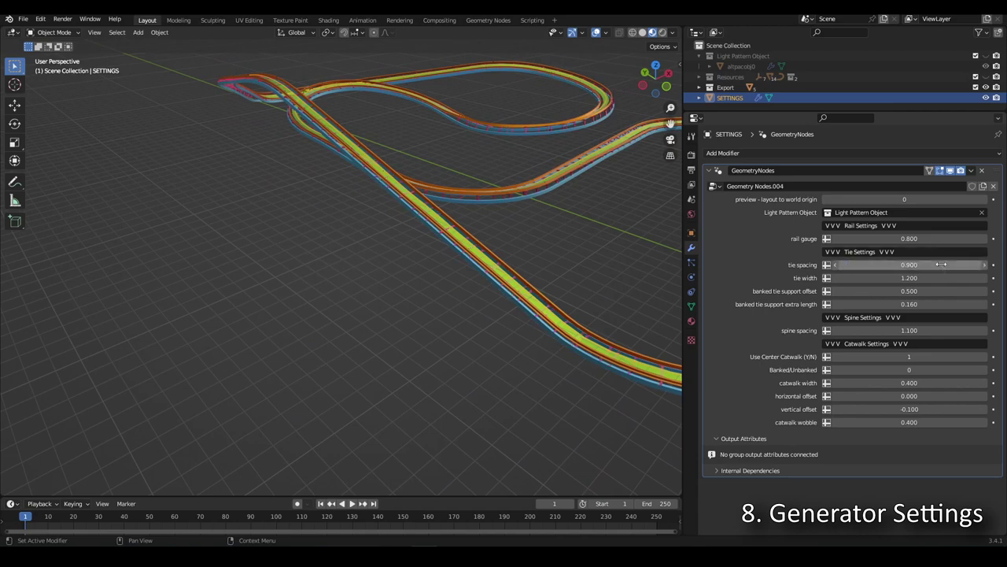
# Step: Try a tie width of 0.32 on a close-up of the track, and restore it to 1.2
pyautogui.scroll(6, 452, 317)
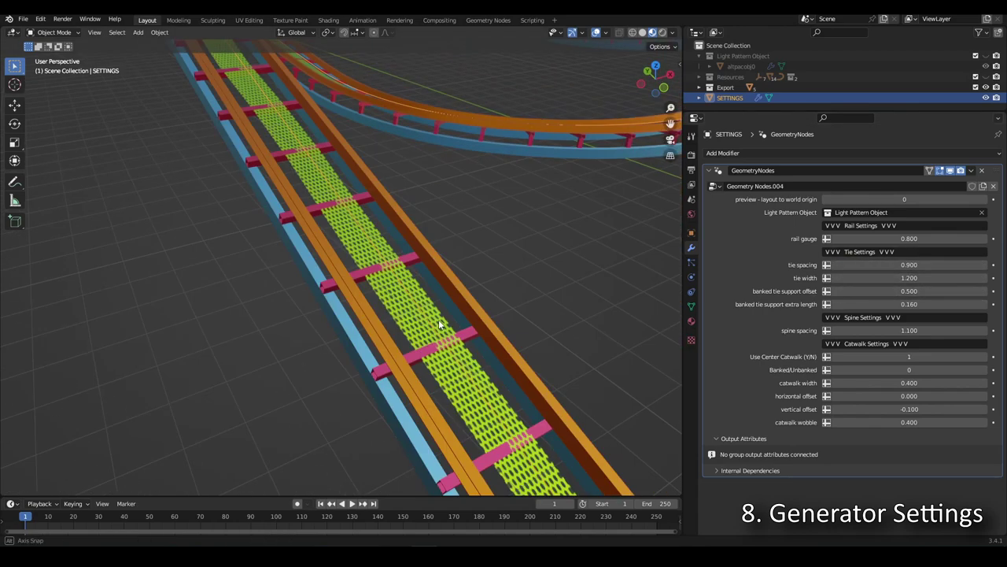
pyautogui.moveTo(905, 277); pyautogui.dragTo(870, 278)
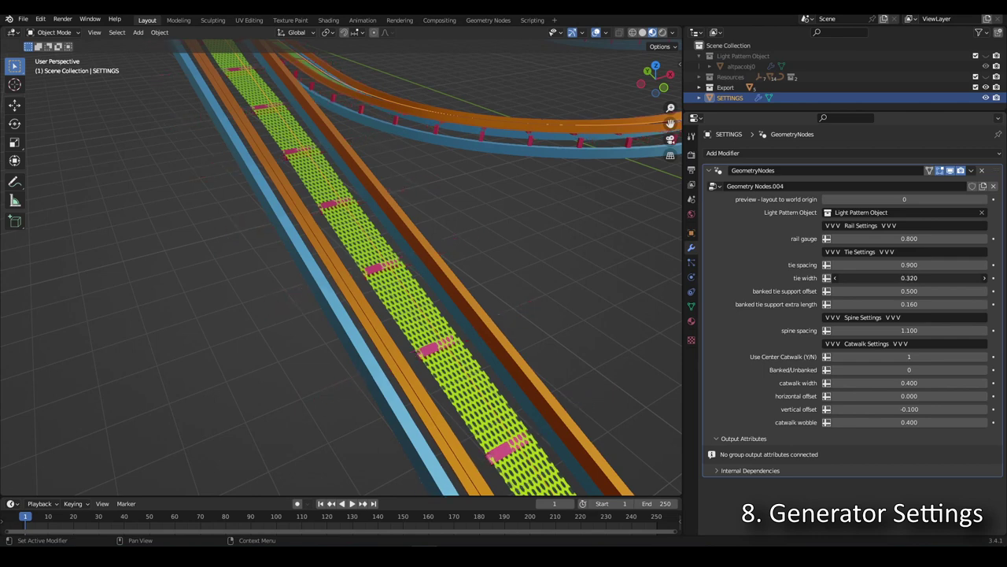
pyautogui.click(930, 278)
pyautogui.write('1.2')
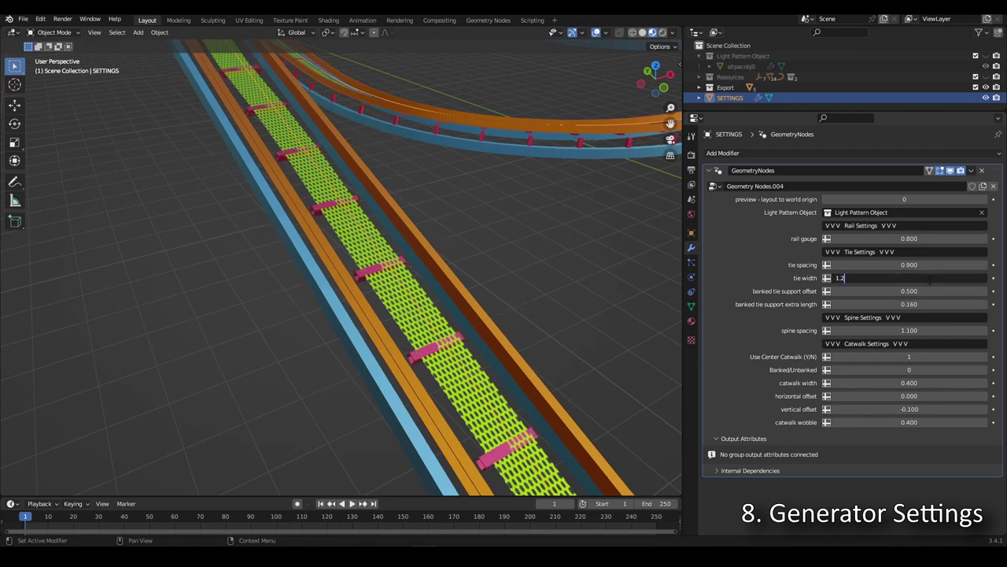
pyautogui.press('Return')
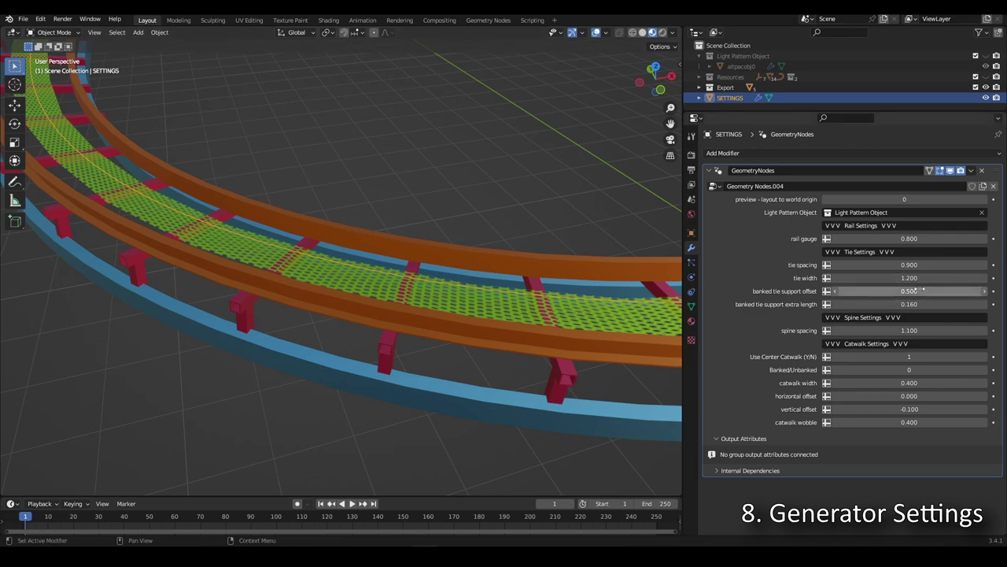
# Step: Try banked tie support offsets of 0 and 2.01 on the curved track, and restore the offset to 0.5
pyautogui.moveTo(909, 290); pyautogui.dragTo(834, 291)
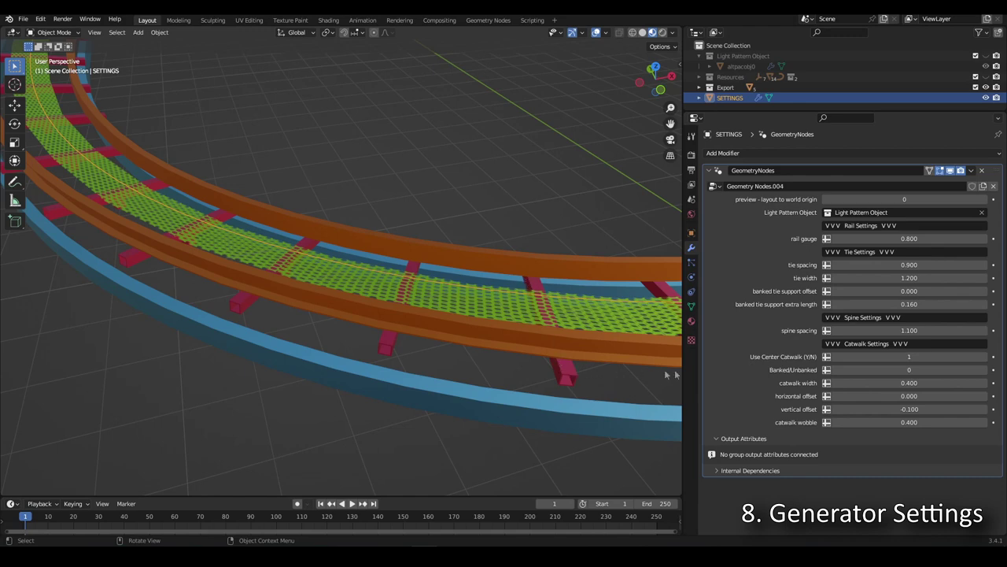
pyautogui.click(934, 293)
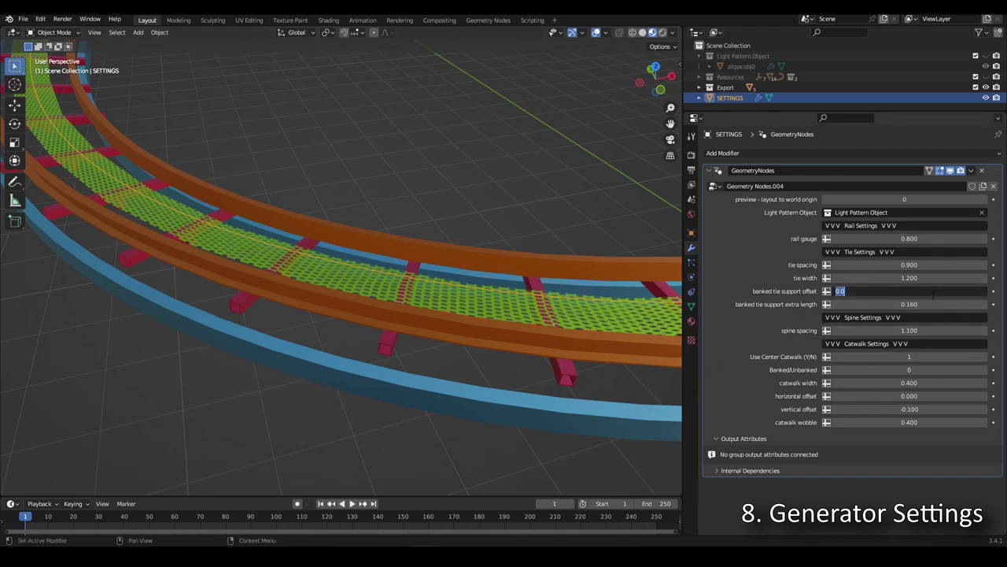
pyautogui.press('Return')
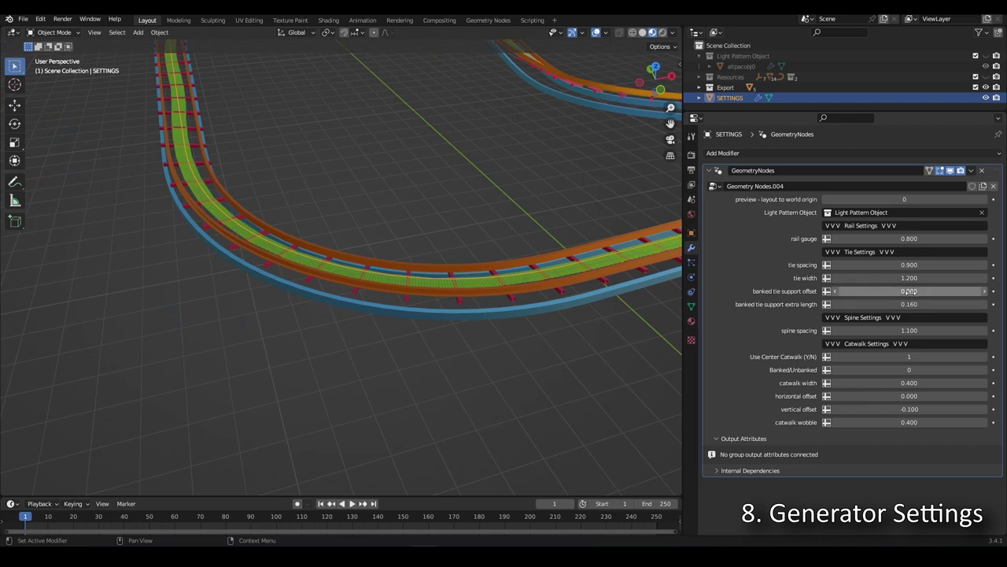
pyautogui.moveTo(905, 290); pyautogui.dragTo(990, 290)
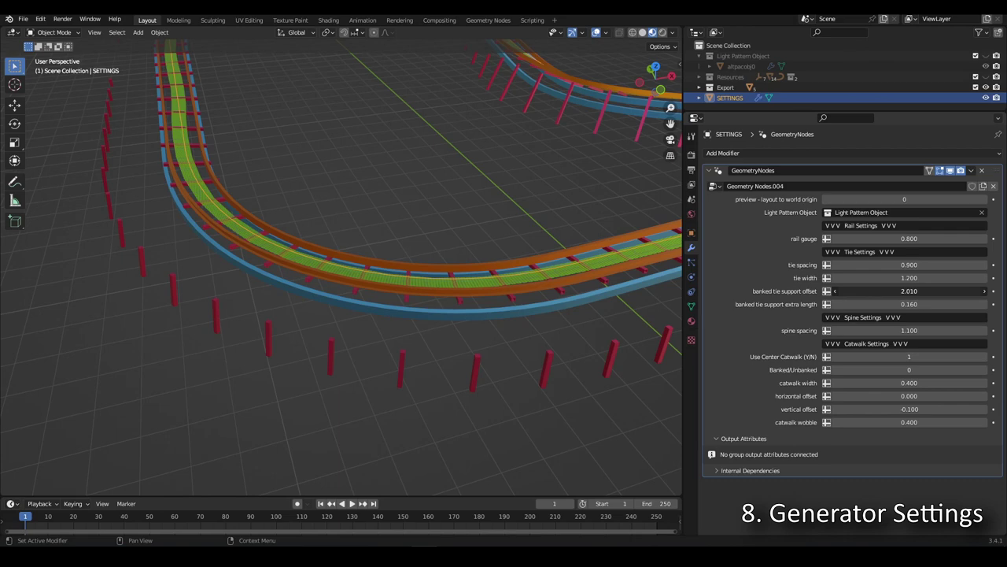
pyautogui.click(905, 290)
pyautogui.write('0.5')
pyautogui.press('Return')
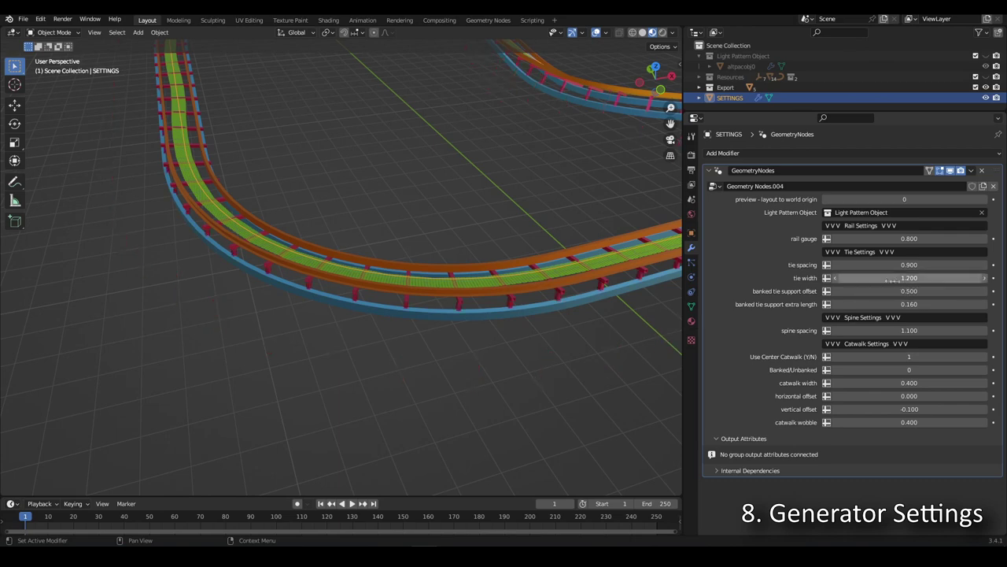
# Step: Try a banked tie support extra length of 0.19, and restore it to 0.16
pyautogui.scroll(5, 179, 330)
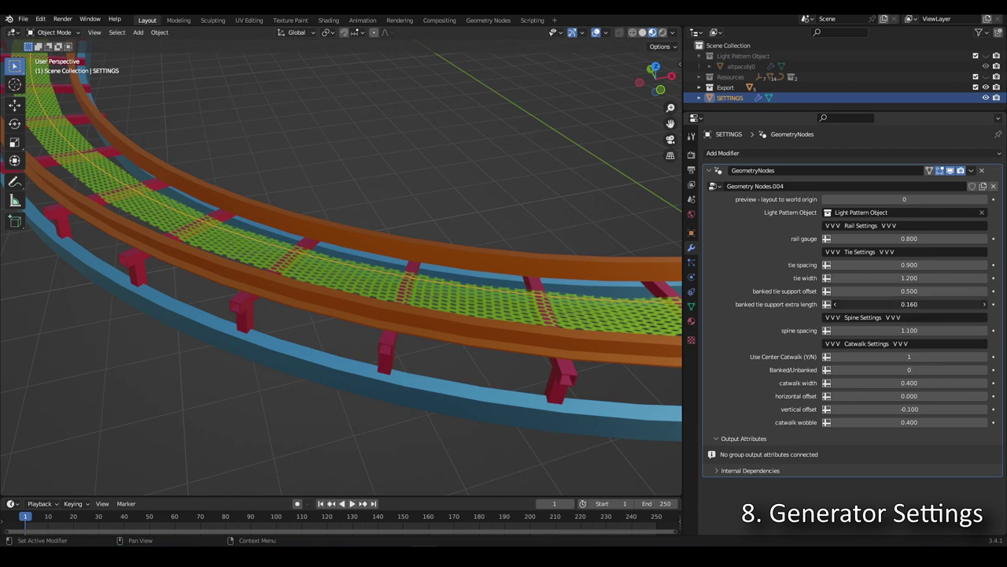
pyautogui.moveTo(908, 304); pyautogui.dragTo(933, 303)
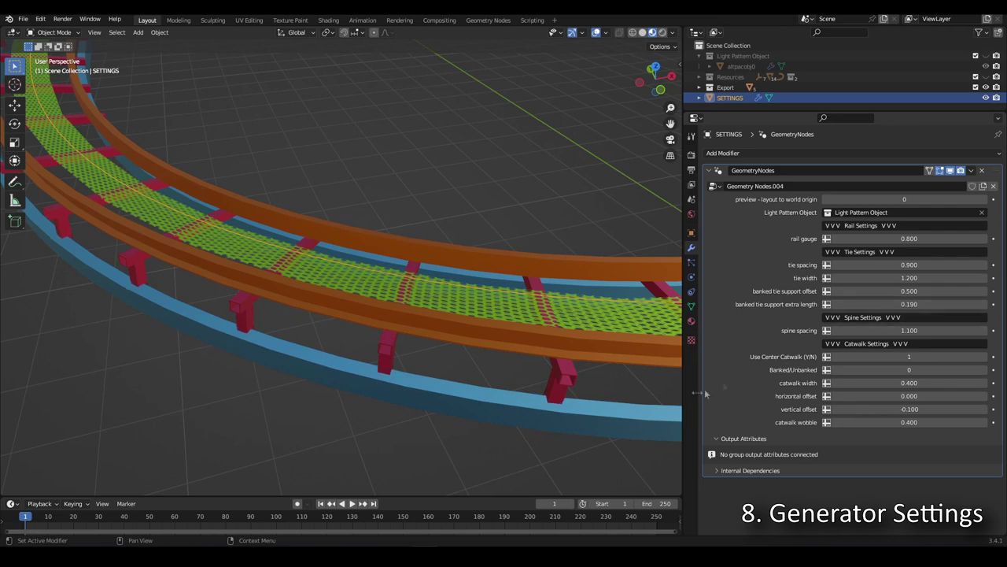
pyautogui.click(940, 304)
pyautogui.write('0..16')
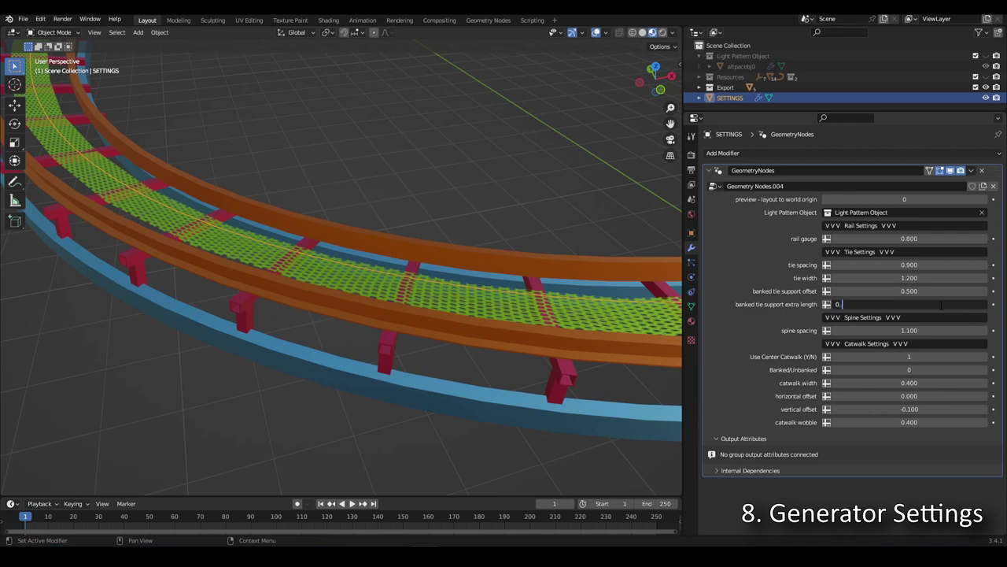
pyautogui.press('Left')
pyautogui.press('Left')
pyautogui.press('BackSpace')
pyautogui.press('Return')
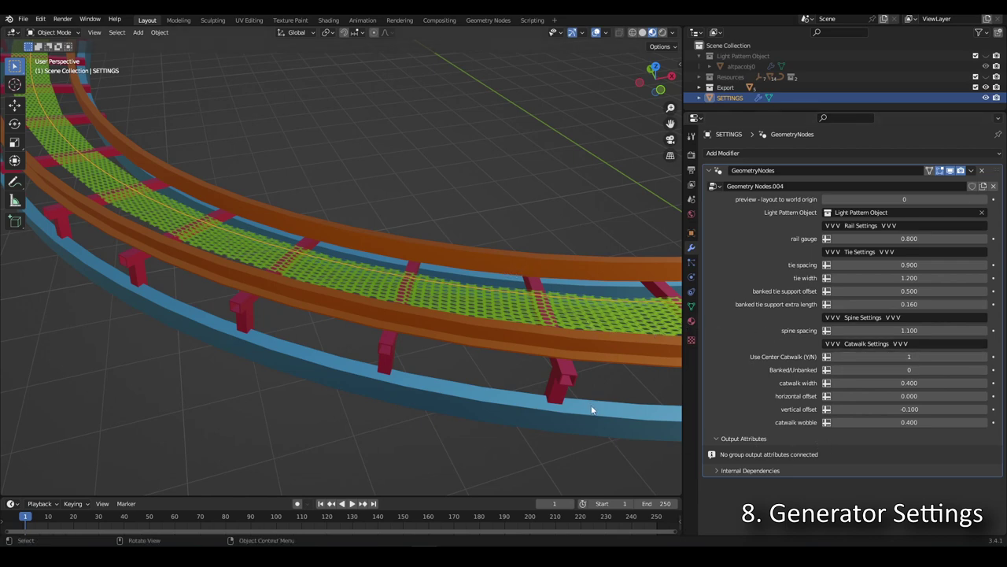
# Step: Try a different spine spacing on the track, and restore it to 1.1
pyautogui.scroll(-5, 569, 433)
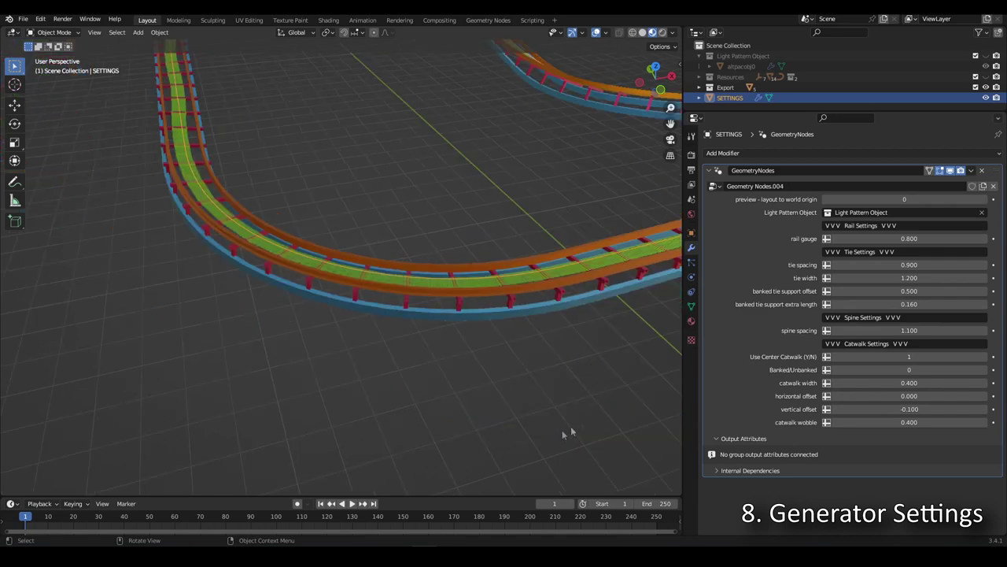
pyautogui.moveTo(909, 330)
pyautogui.mouseDown()
pyautogui.moveTo(971, 330)
pyautogui.moveTo(913, 329)
pyautogui.mouseUp()
pyautogui.click(900, 330)
pyautogui.write('1.')
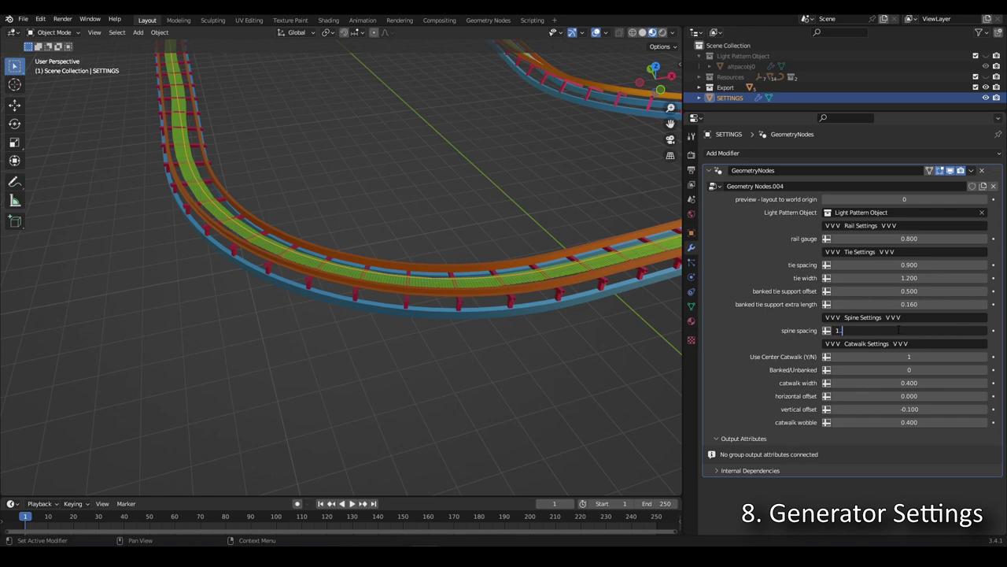
pyautogui.write('1')
pyautogui.press('Return')
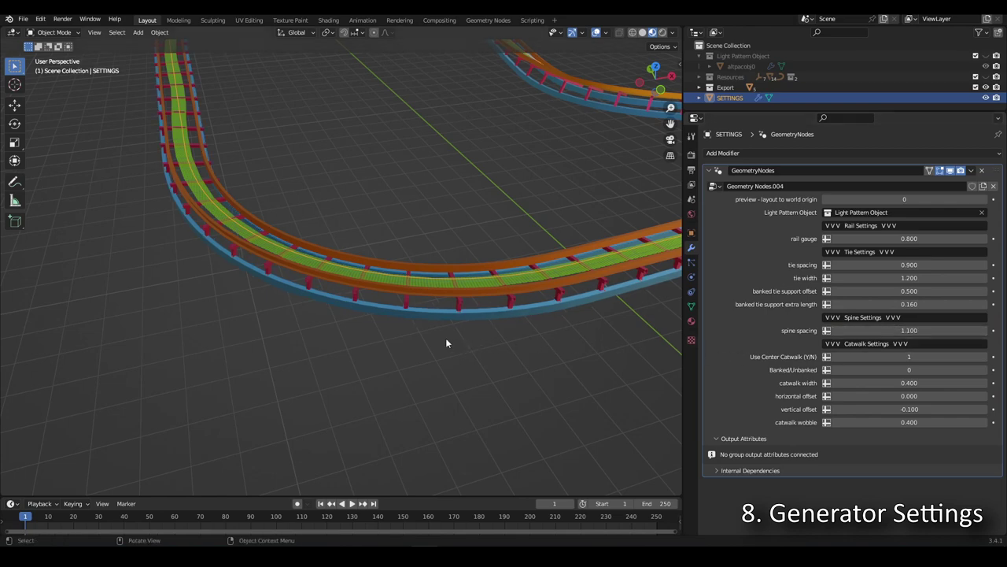
# Step: Try the track without its center catwalk by setting Use Center Catwalk (Y/N) to 0, and restore it to 1
pyautogui.scroll(-6, 445, 337)
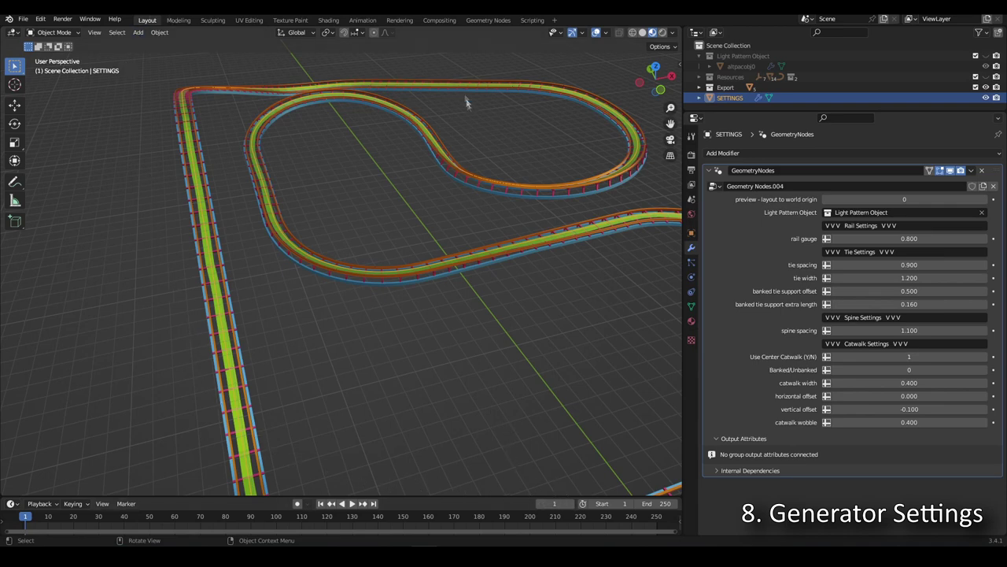
pyautogui.moveTo(420, 404); pyautogui.dragTo(426, 397, button='middle')
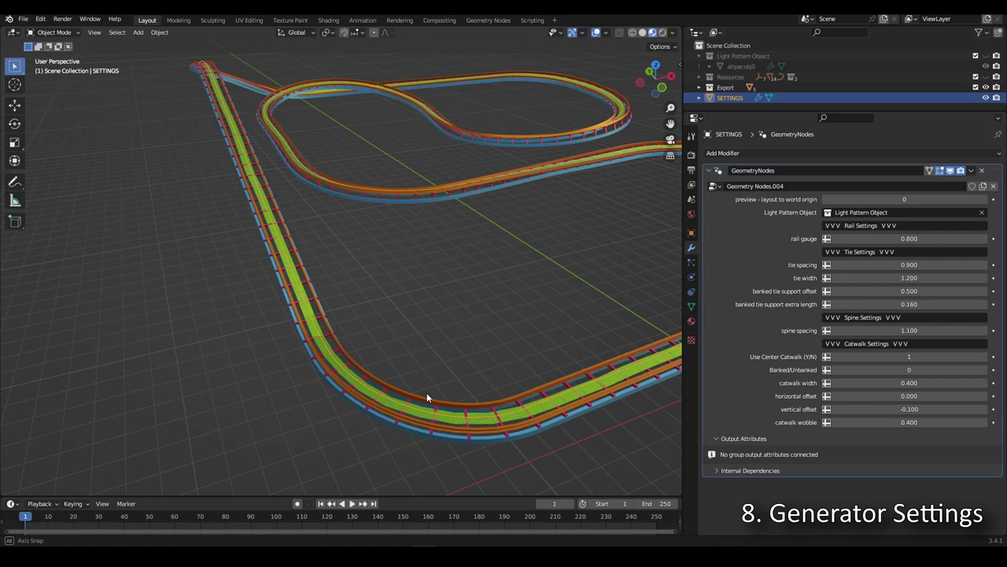
pyautogui.moveTo(426, 397); pyautogui.dragTo(427, 397, button='middle')
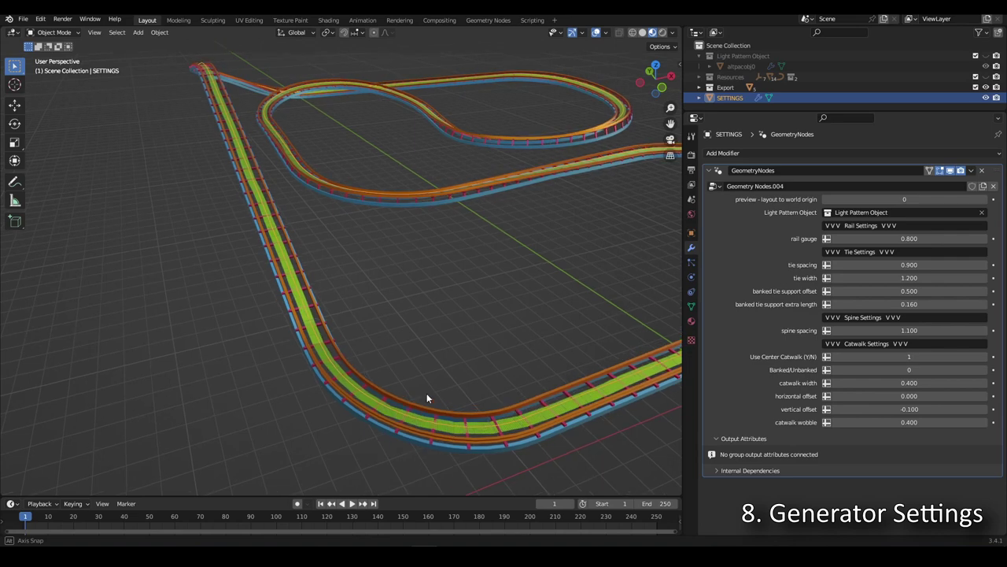
pyautogui.moveTo(427, 398); pyautogui.dragTo(426, 398, button='middle')
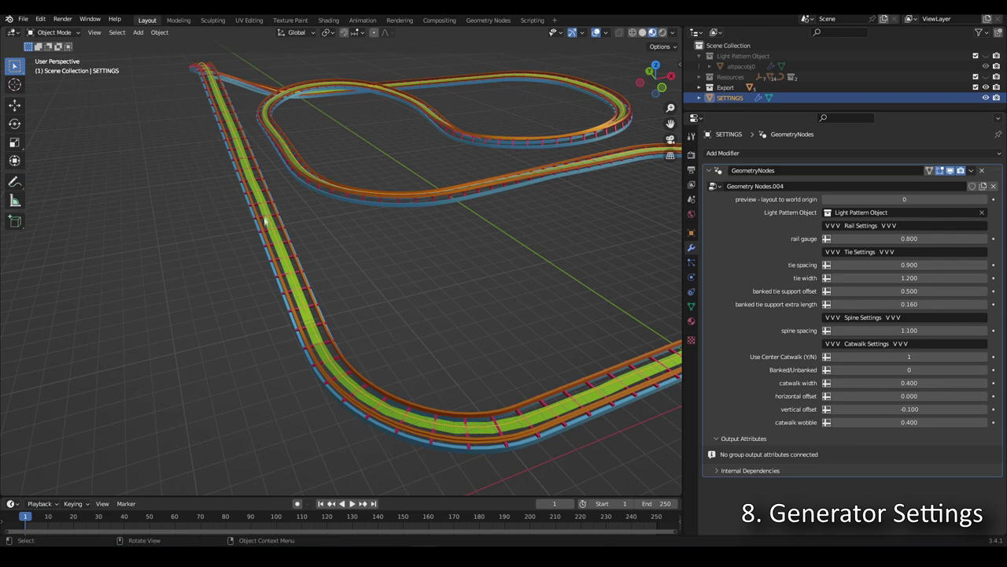
pyautogui.click(834, 357)
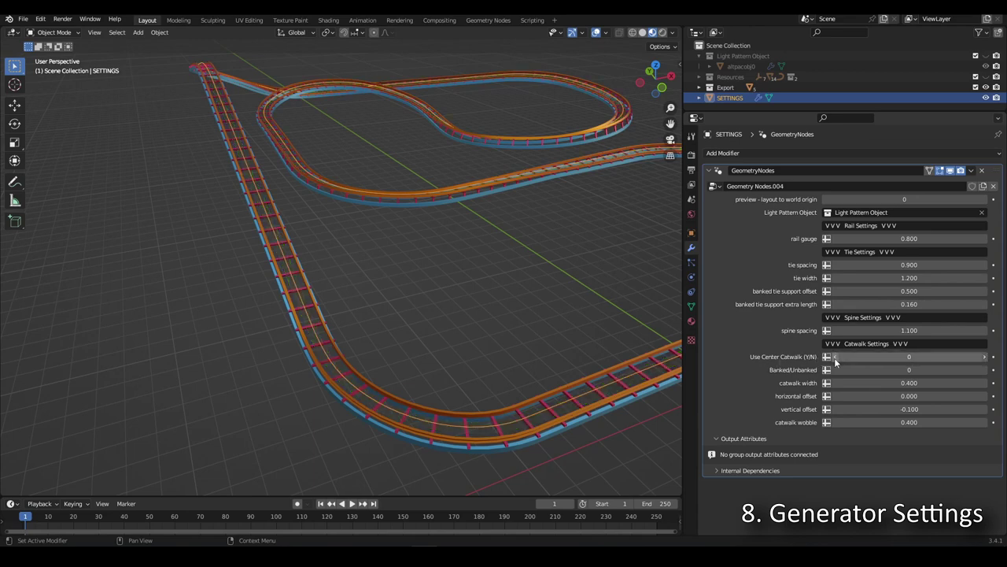
pyautogui.click(983, 358)
# Step: Try the catwalk's Banked/Unbanked option at 1, compare it on the banked curve, and set it back to 0
pyautogui.moveTo(440, 338); pyautogui.dragTo(350, 316, button='middle')
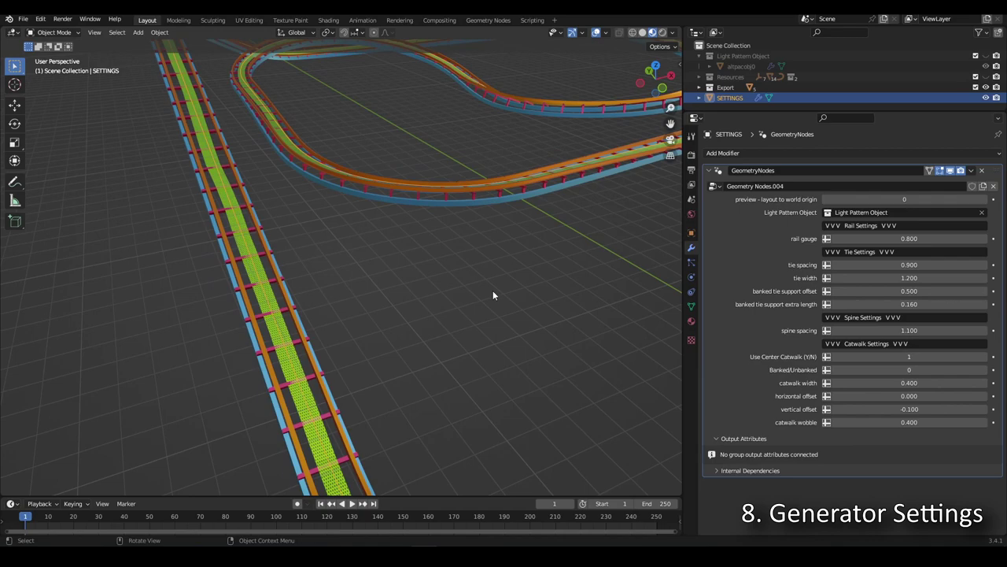
pyautogui.moveTo(495, 294); pyautogui.dragTo(562, 265, button='middle')
pyautogui.moveTo(650, 136); pyautogui.dragTo(457, 197, button='middle')
pyautogui.scroll(6, 457, 196)
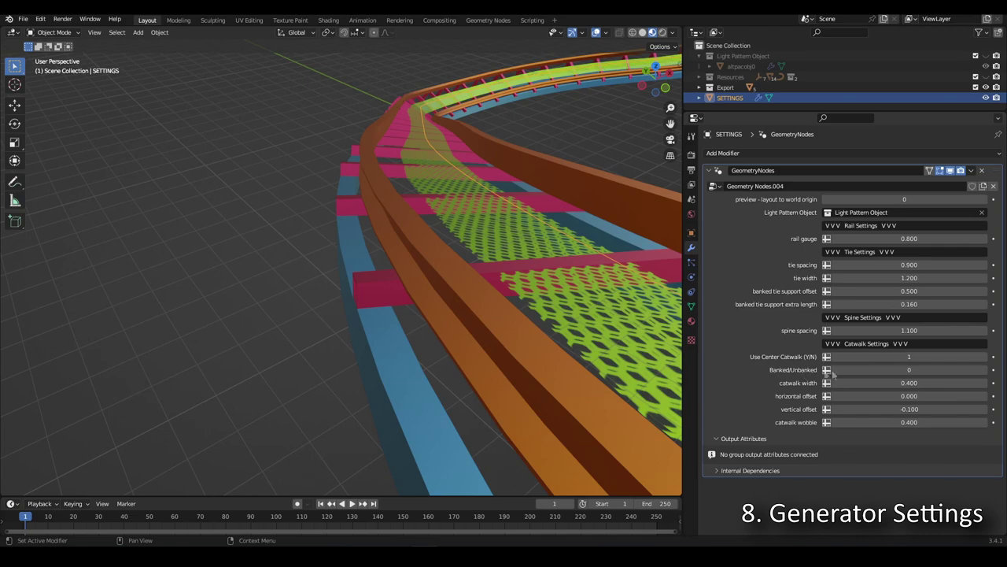
pyautogui.click(986, 371)
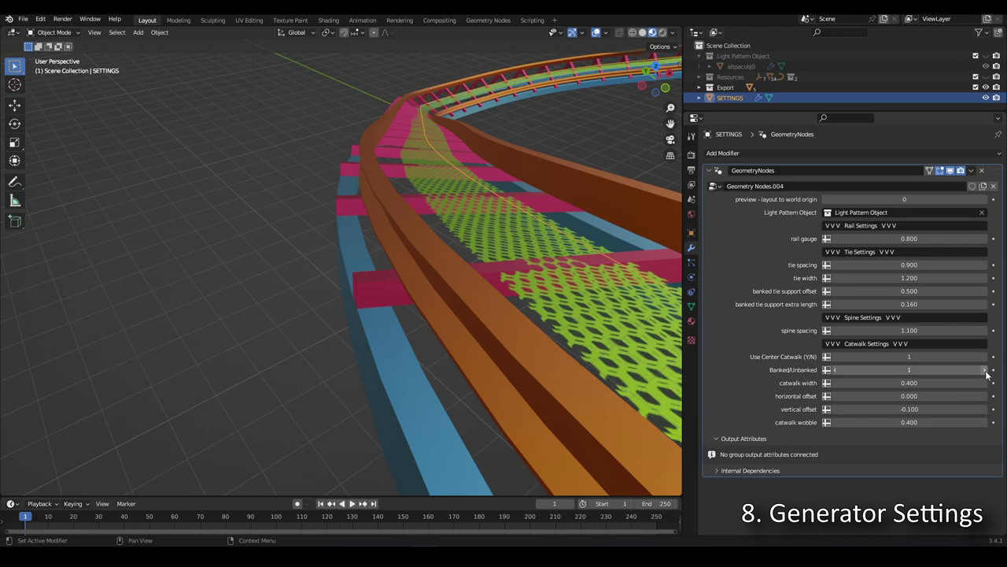
pyautogui.moveTo(572, 248); pyautogui.dragTo(449, 228, button='middle')
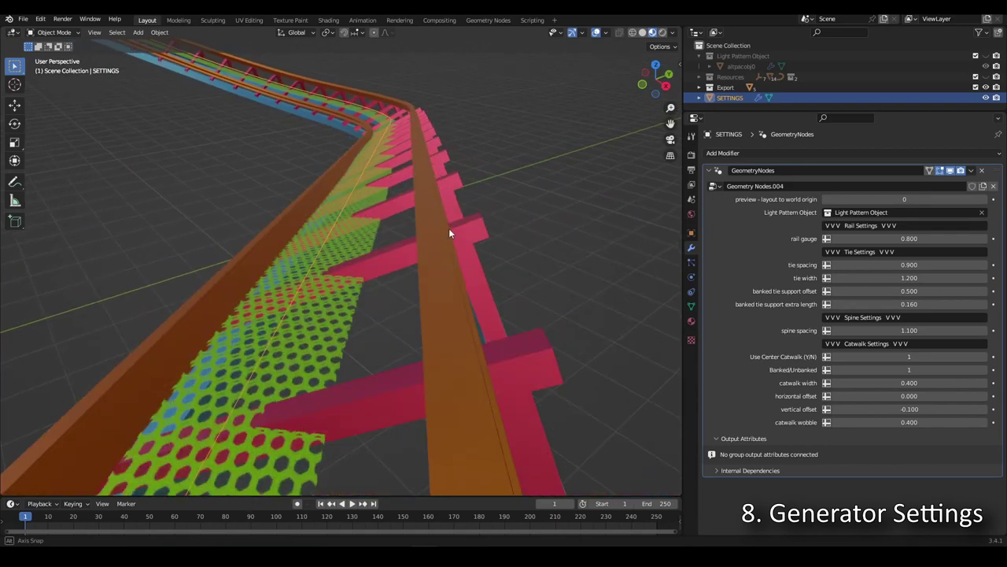
pyautogui.click(835, 370)
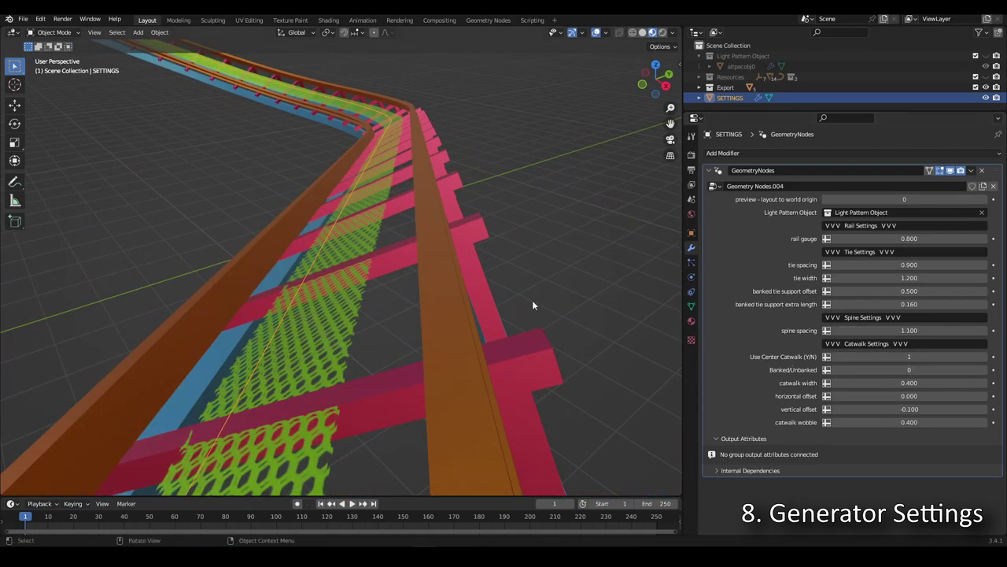
pyautogui.moveTo(507, 356); pyautogui.dragTo(509, 357, button='middle')
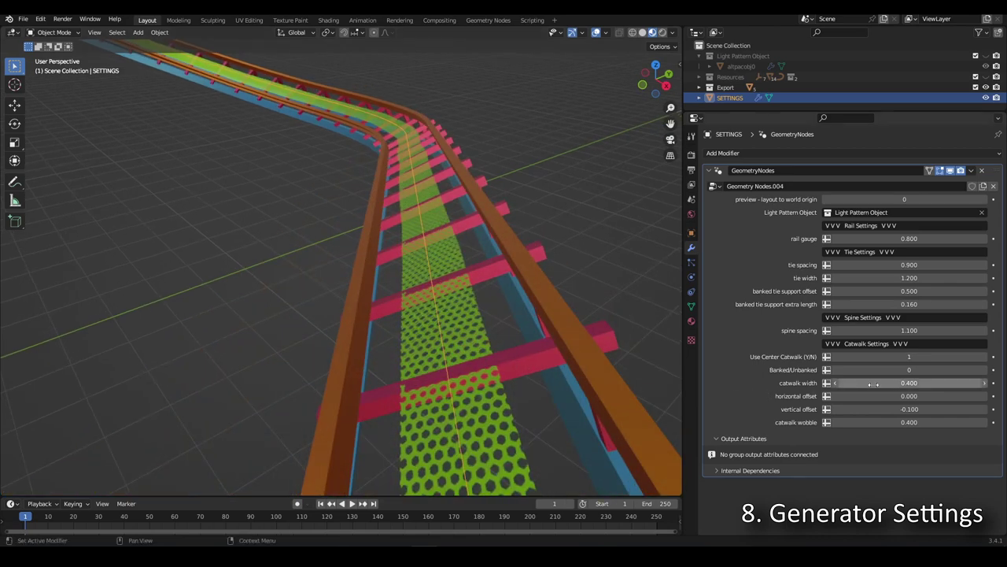
# Step: Try catwalk widths of 0.73 and 0.33, and restore the width to 0.4
pyautogui.moveTo(905, 383); pyautogui.dragTo(957, 382)
pyautogui.click(909, 383)
pyautogui.write('0.32')
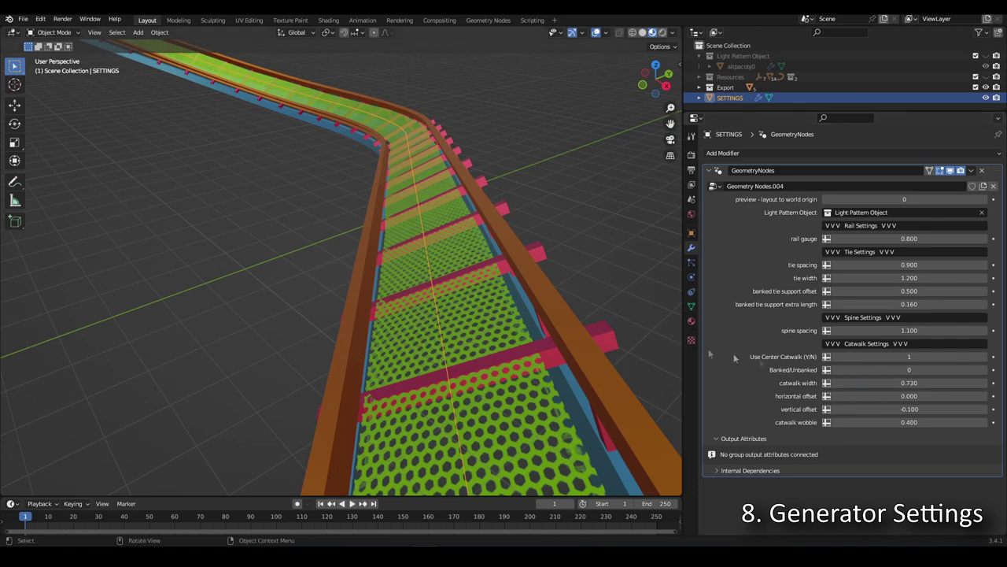
pyautogui.press('Return')
pyautogui.moveTo(909, 383)
pyautogui.mouseDown()
pyautogui.moveTo(853, 382)
pyautogui.moveTo(914, 382)
pyautogui.mouseUp()
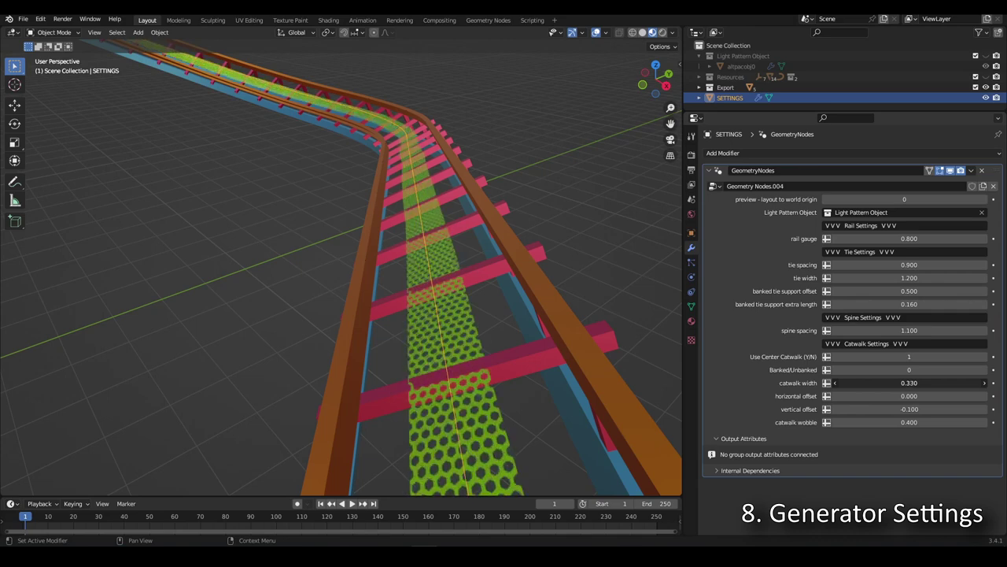
pyautogui.click(921, 385)
pyautogui.write('0.4')
pyautogui.press('Return')
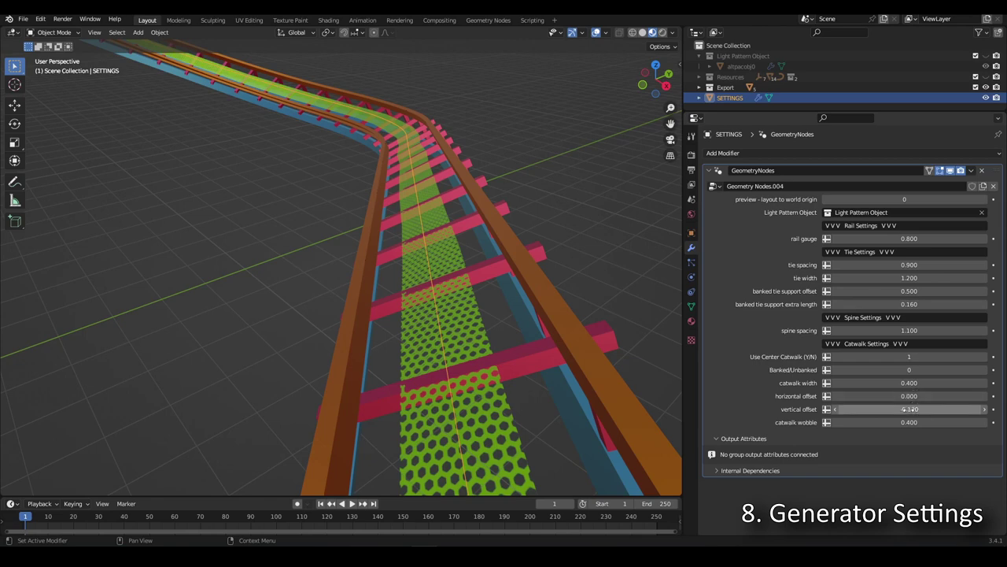
# Step: Set the catwalk's vertical offset to -0.08 and inspect the catwalk mesh along the curve
pyautogui.moveTo(909, 409)
pyautogui.mouseDown()
pyautogui.moveTo(936, 409)
pyautogui.moveTo(909, 409)
pyautogui.mouseUp()
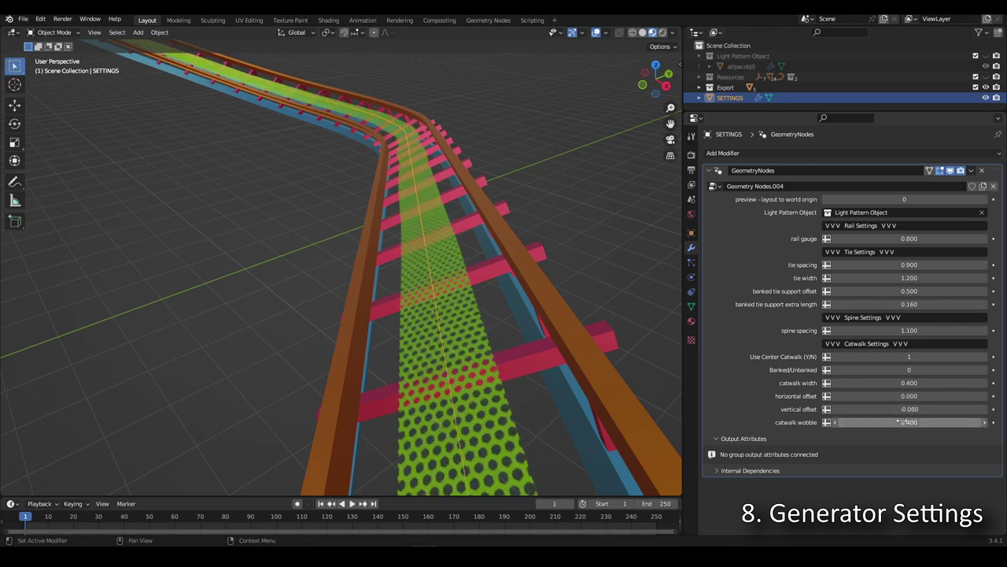
pyautogui.moveTo(482, 278); pyautogui.dragTo(541, 380, button='middle')
pyautogui.scroll(5, 542, 376)
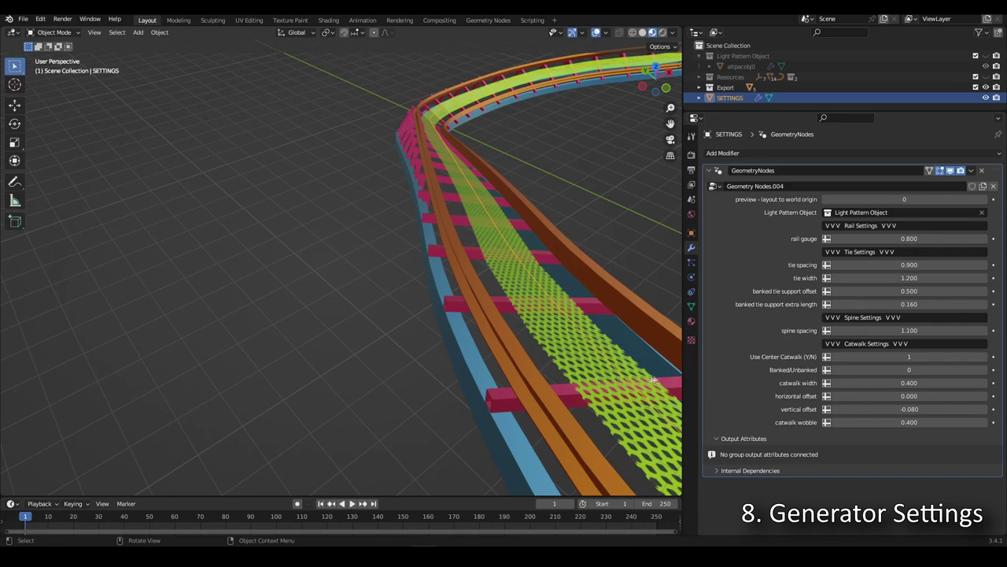
pyautogui.moveTo(671, 123); pyautogui.dragTo(551, 150)
pyautogui.moveTo(506, 206); pyautogui.dragTo(493, 211, button='middle')
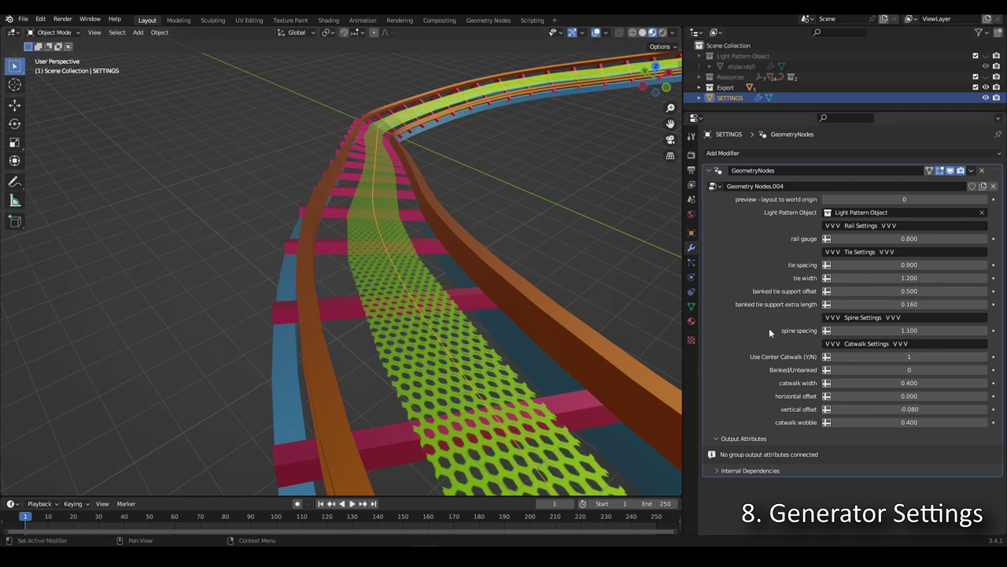
# Step: Try catwalk wobble values of -1.02 and 0, and restore the wobble to 0.4
pyautogui.moveTo(929, 419)
pyautogui.mouseDown()
pyautogui.moveTo(980, 419)
pyautogui.moveTo(858, 420)
pyautogui.moveTo(921, 422)
pyautogui.mouseUp()
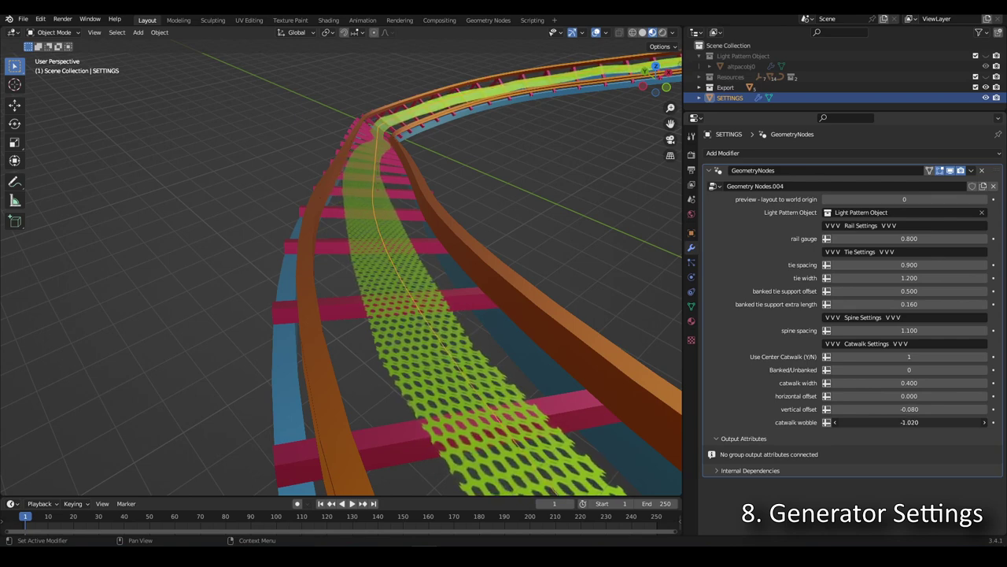
pyautogui.click(920, 422)
pyautogui.write('0')
pyautogui.press('Return')
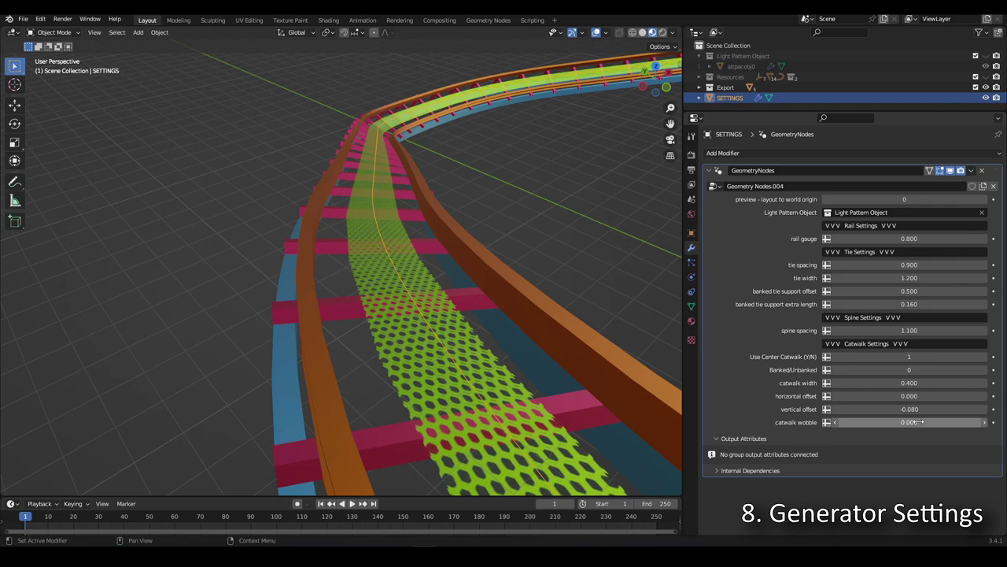
pyautogui.click(919, 422)
pyautogui.write('0.4')
pyautogui.press('Return')
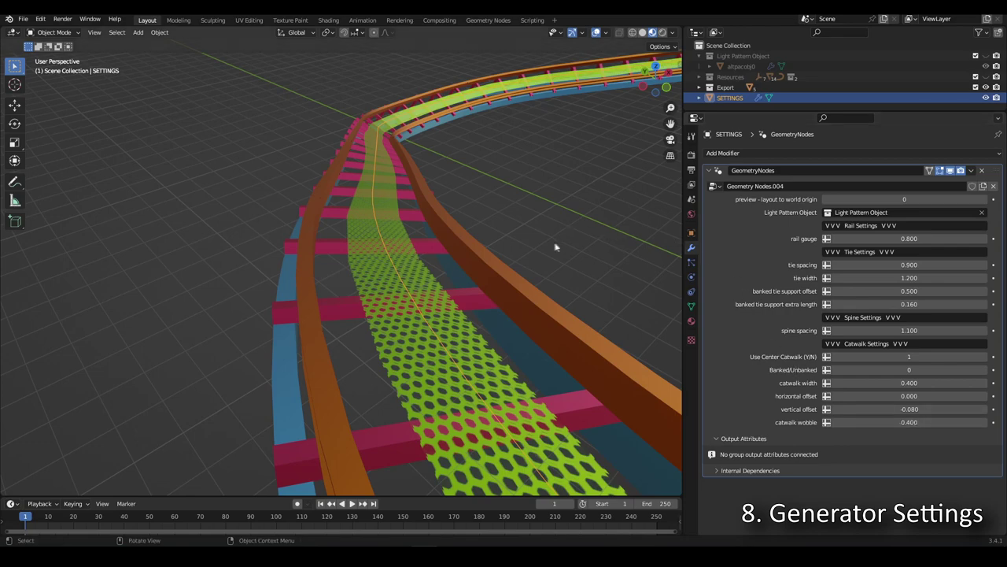
# Step: Try a single-rail look by setting the rail gauge to 0, catwalk width to 0.59 and catwalk vertical offset to -0.16
pyautogui.scroll(-6, 554, 247)
pyautogui.moveTo(570, 319); pyautogui.dragTo(526, 386, button='middle')
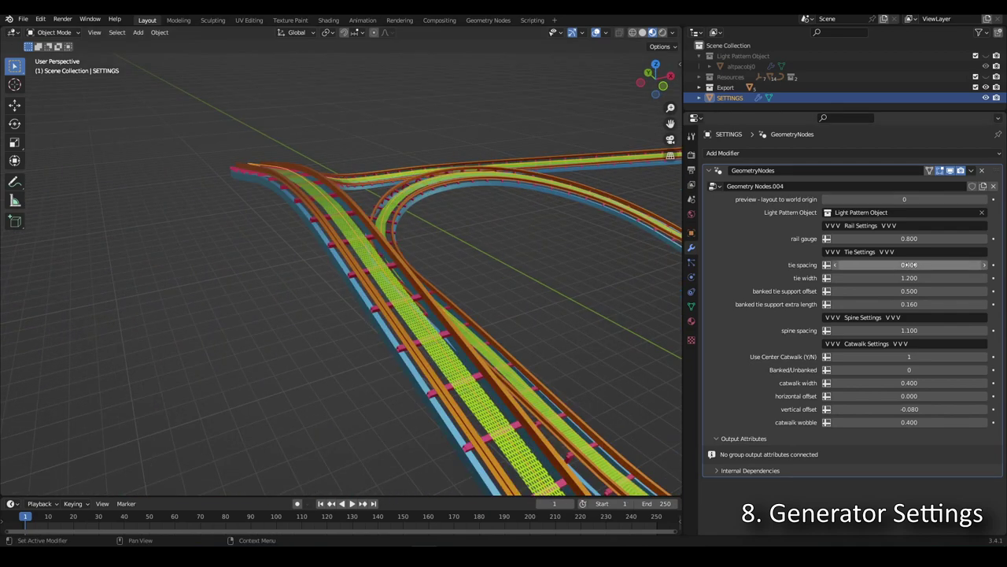
pyautogui.moveTo(908, 239); pyautogui.dragTo(919, 239)
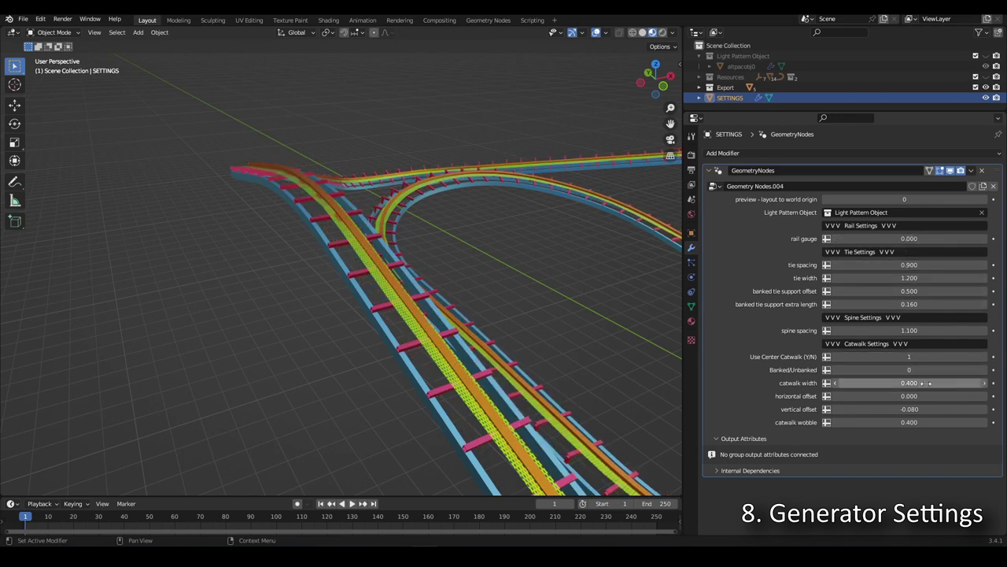
pyautogui.moveTo(929, 382); pyautogui.dragTo(947, 382)
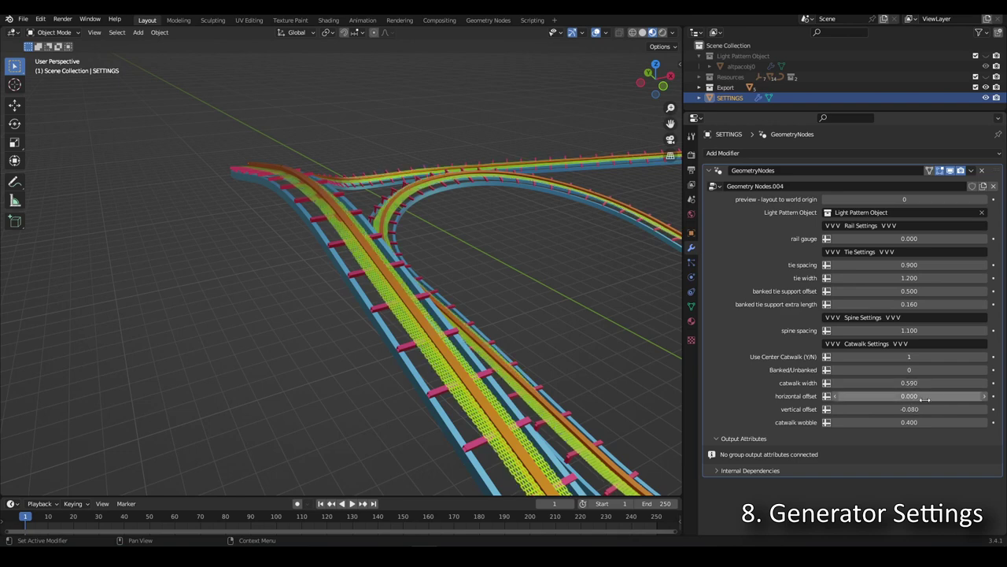
pyautogui.moveTo(927, 410); pyautogui.dragTo(915, 408)
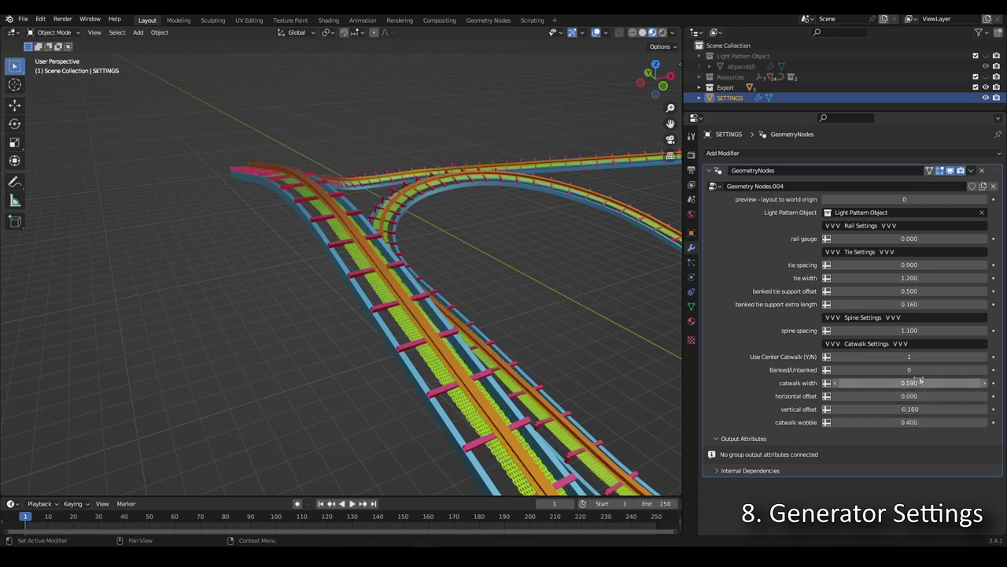
# Step: Try a narrower structure with spine spacing 0.48, tie width 0.63 and a changed banked tie support offset, and inspect the track
pyautogui.moveTo(921, 330); pyautogui.dragTo(889, 331)
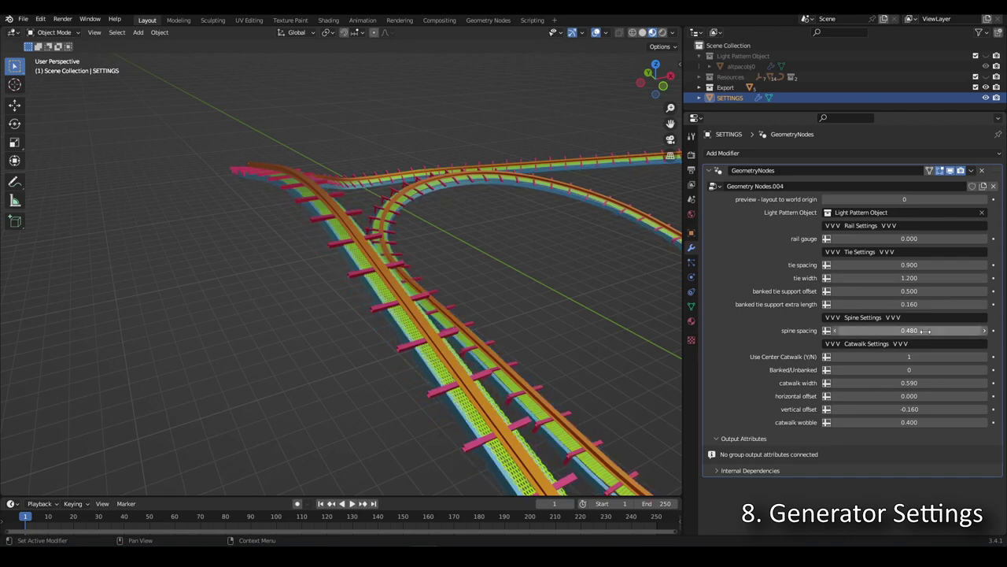
pyautogui.moveTo(909, 277)
pyautogui.mouseDown()
pyautogui.moveTo(882, 277)
pyautogui.moveTo(929, 277)
pyautogui.mouseUp()
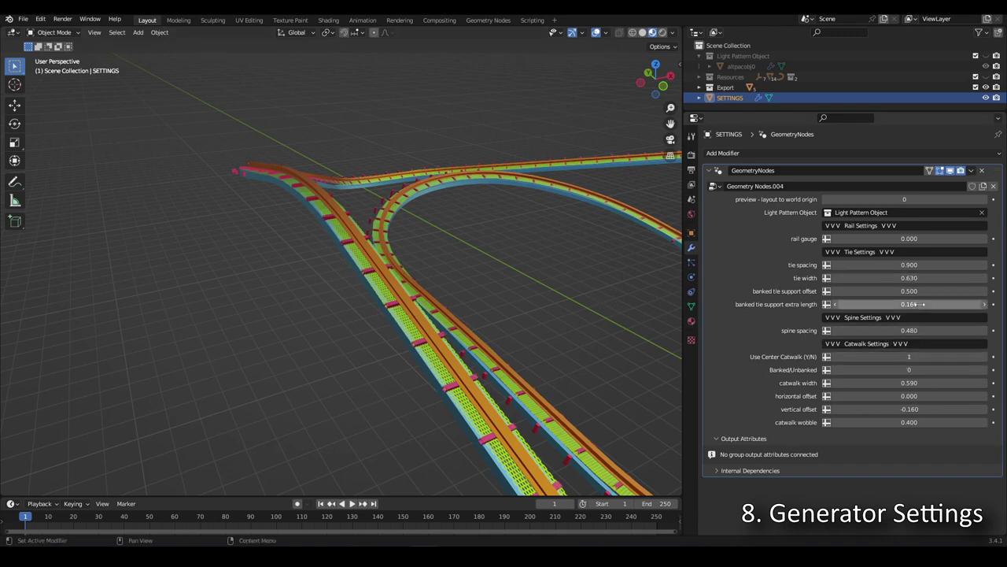
pyautogui.moveTo(909, 290); pyautogui.dragTo(878, 290)
pyautogui.click(544, 257)
pyautogui.moveTo(544, 257); pyautogui.dragTo(394, 295, button='middle')
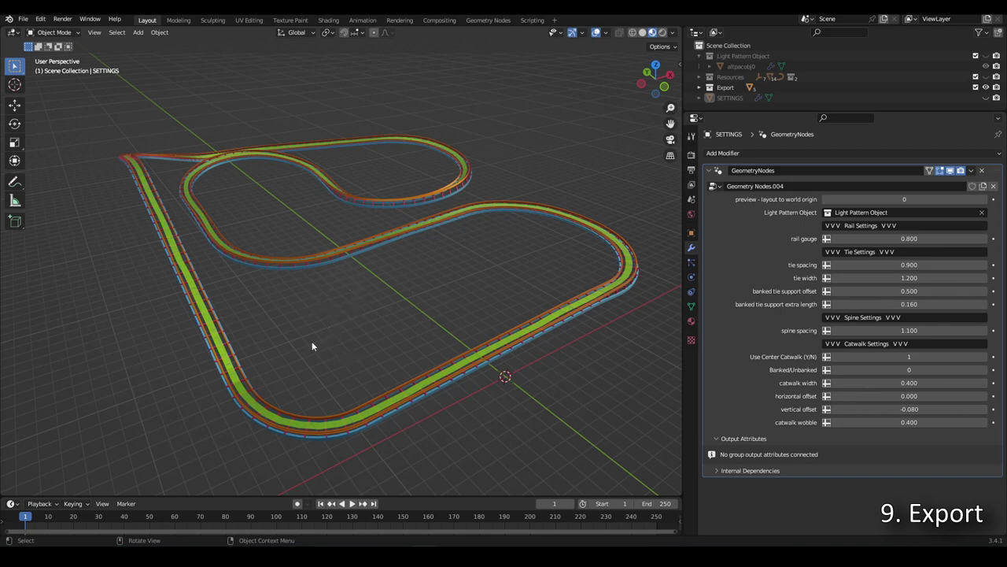
# Step: Select all the track meshes and start a Collada (.dae) export with Selection Only enabled, checking its geometry options
pyautogui.moveTo(307, 334); pyautogui.dragTo(166, 416)
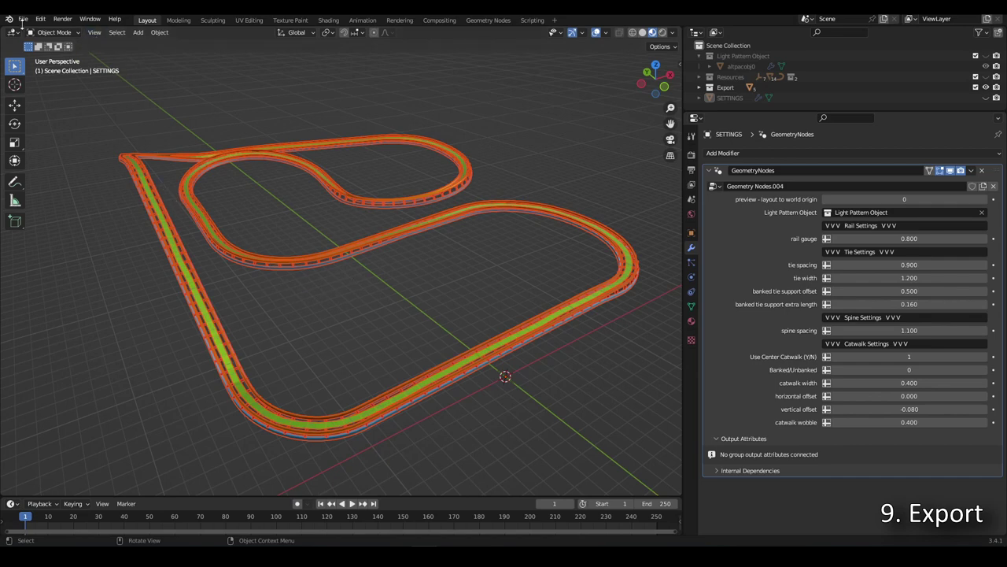
pyautogui.click(23, 18)
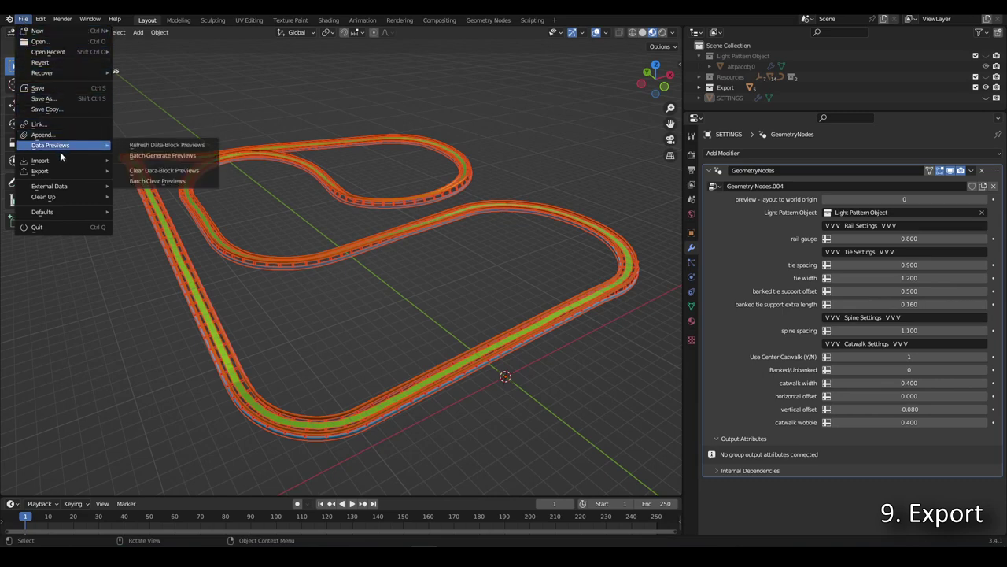
pyautogui.moveTo(60, 172)
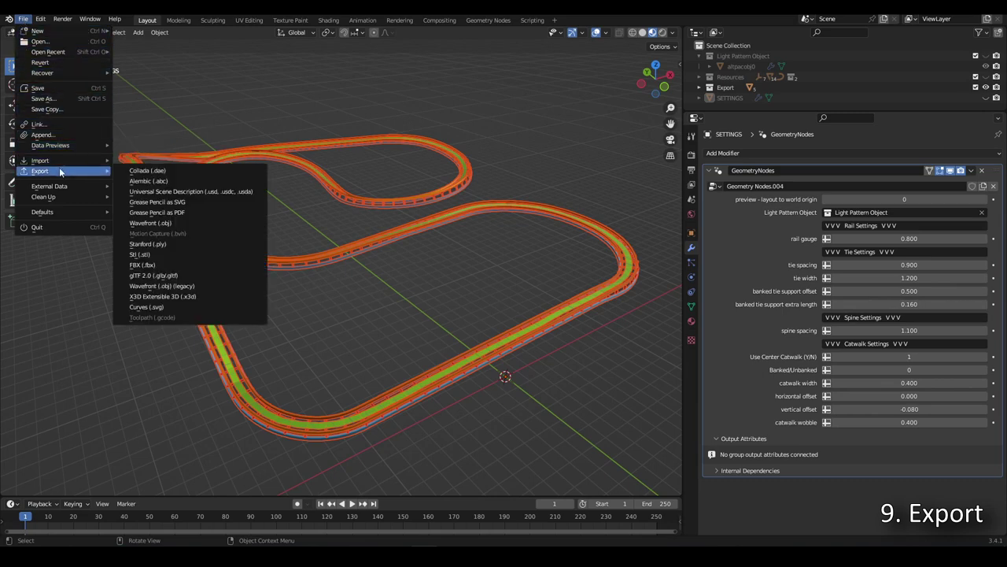
pyautogui.click(129, 171)
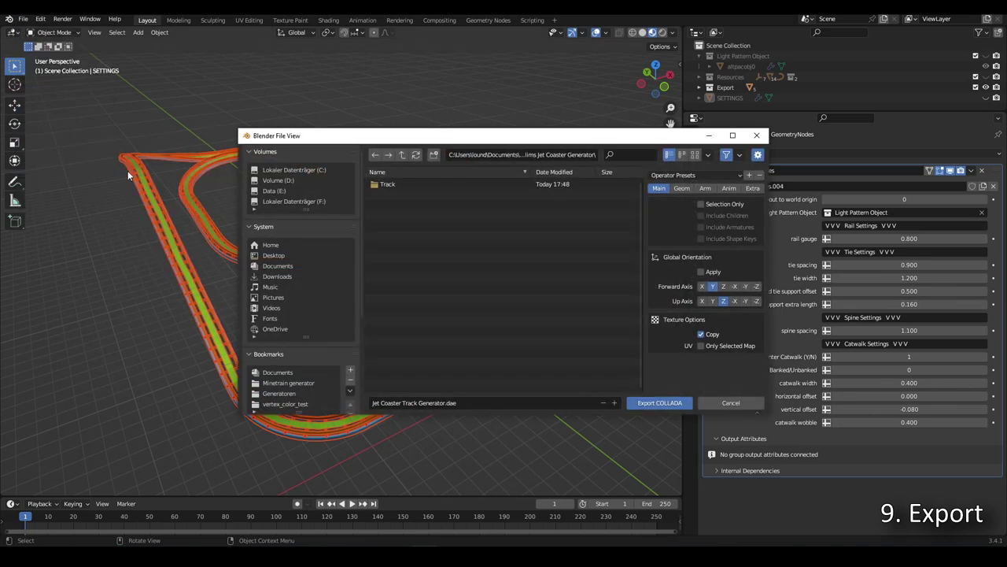
pyautogui.click(702, 205)
pyautogui.click(682, 189)
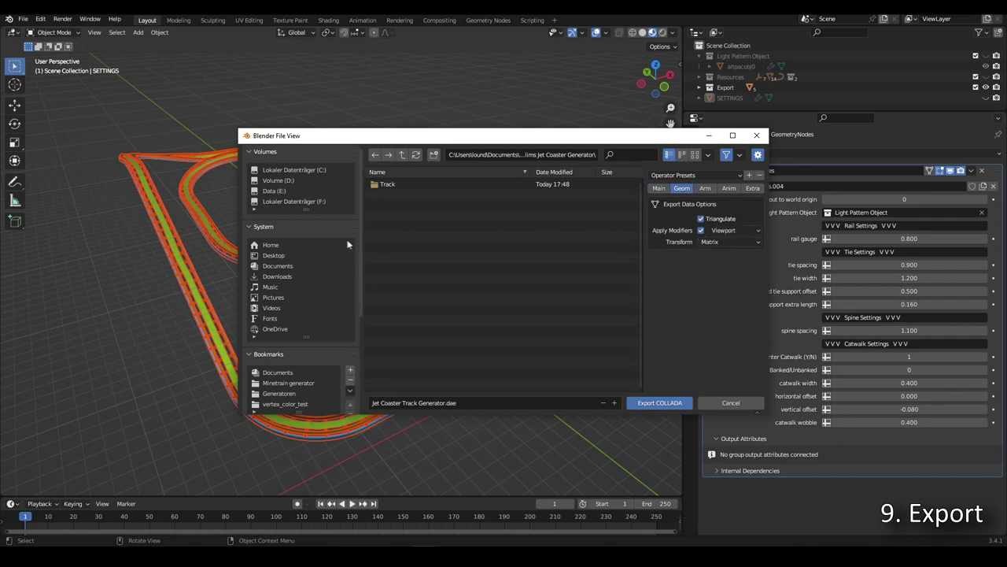
# Step: Export the track over Jet Coaster.dae in Documents\com.nolimitscoaster.nolimits2\My Jet Coaster\Track
pyautogui.click(287, 263)
pyautogui.scroll(-1, 448, 273)
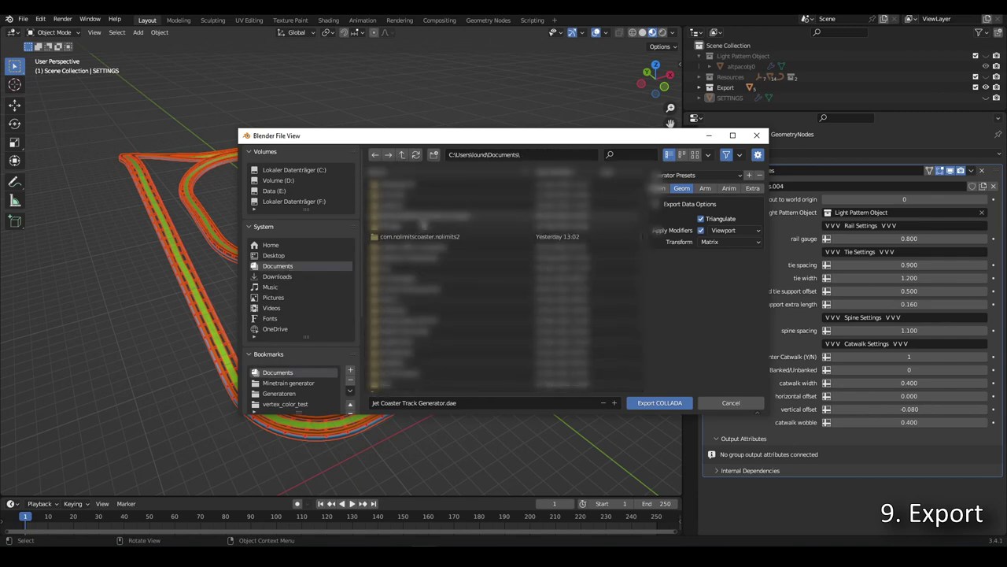
pyautogui.click(427, 237)
pyautogui.scroll(-5, 426, 242)
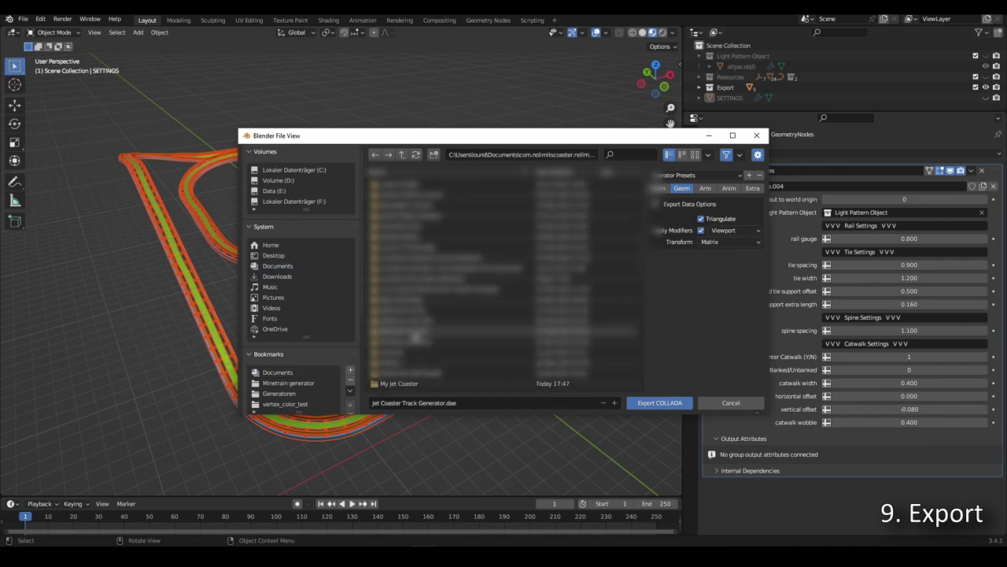
pyautogui.click(409, 383)
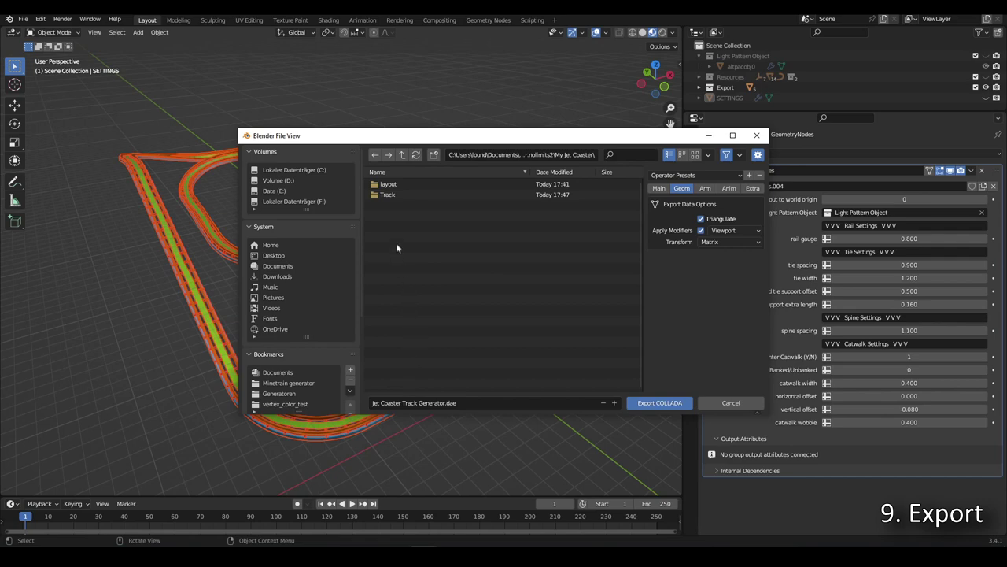
pyautogui.click(391, 195)
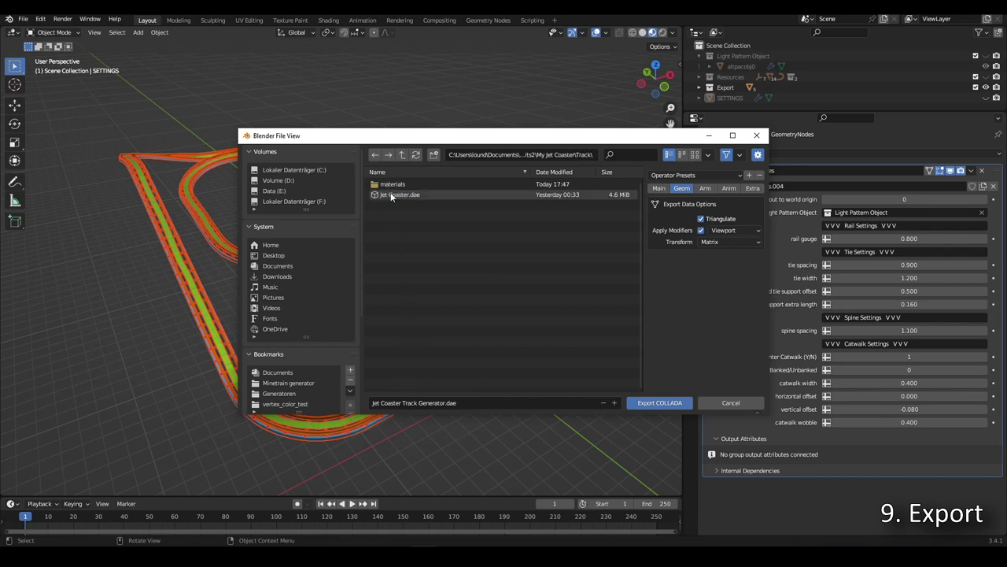
pyautogui.doubleClick(389, 194)
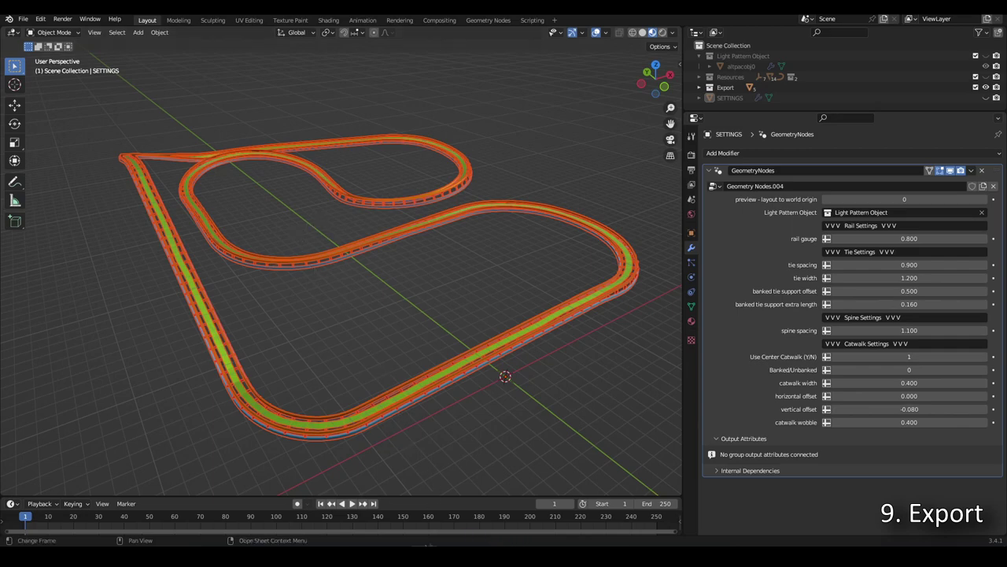
# Step: Switch to the NoLimits 2 editor and show the park in the Perspective view
pyautogui.click(405, 510)
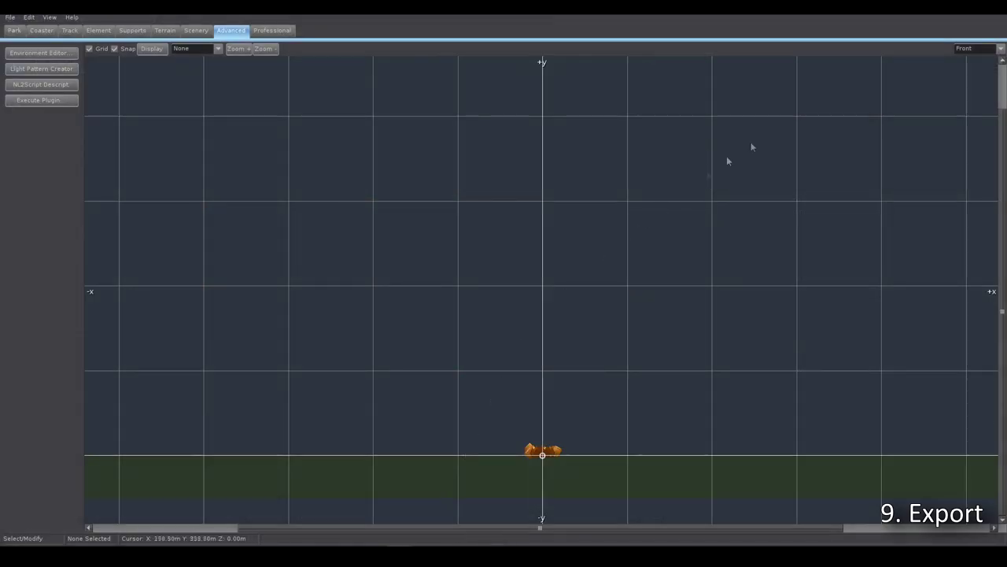
pyautogui.click(994, 43)
pyautogui.click(972, 105)
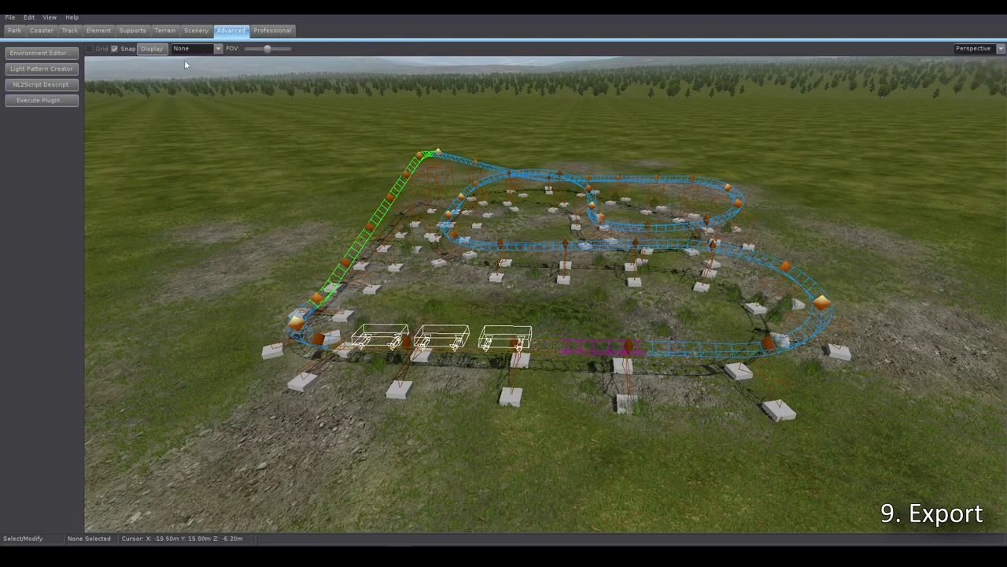
# Step: Choose jet coaster track.nl2sco from the park's Track folder as the scene object for placement
pyautogui.click(196, 30)
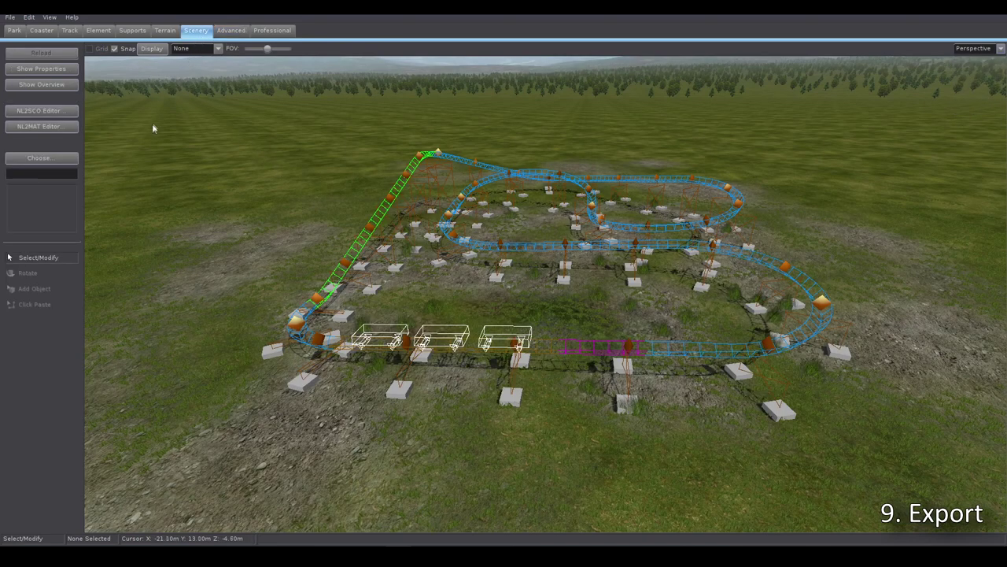
pyautogui.click(49, 159)
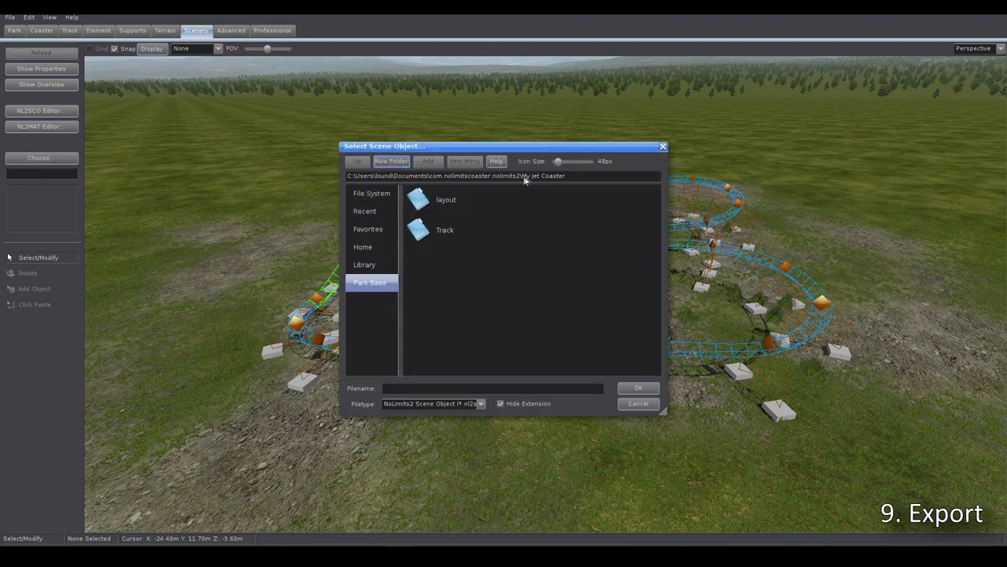
pyautogui.doubleClick(438, 236)
pyautogui.click(464, 230)
pyautogui.click(637, 388)
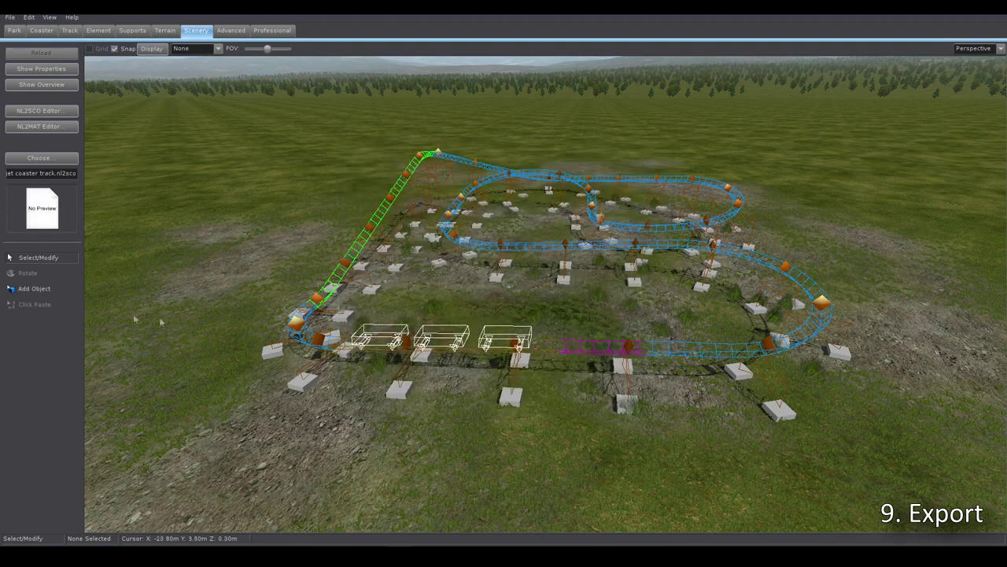
# Step: Place the chosen track scene object on the terrain beside the coaster and return to Select/Modify mode
pyautogui.click(34, 288)
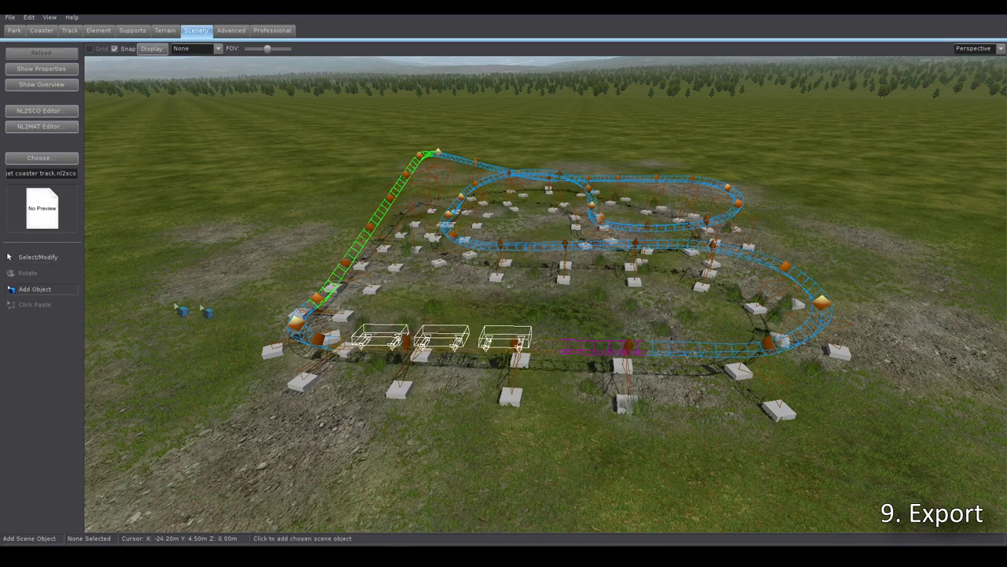
pyautogui.click(209, 298)
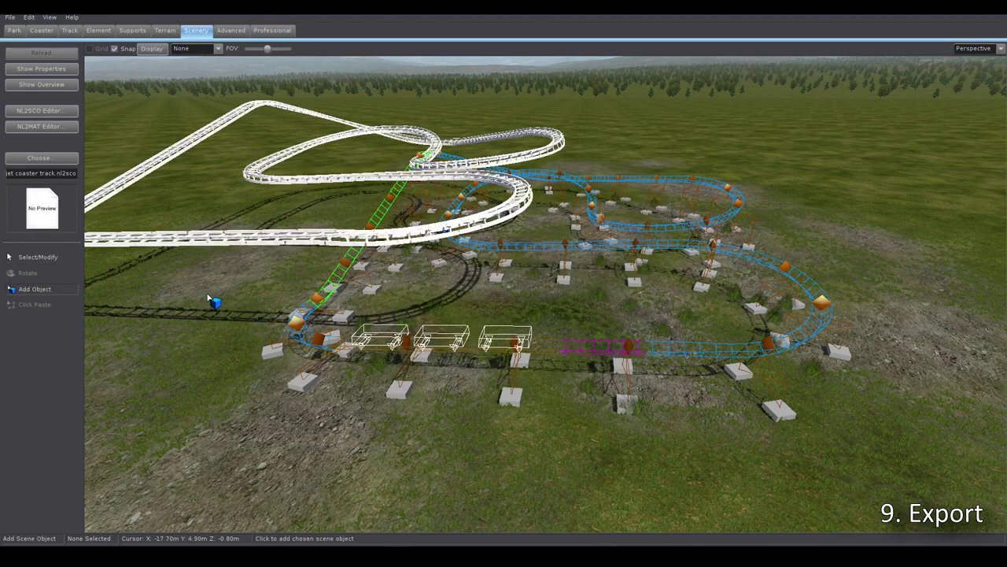
pyautogui.click(54, 258)
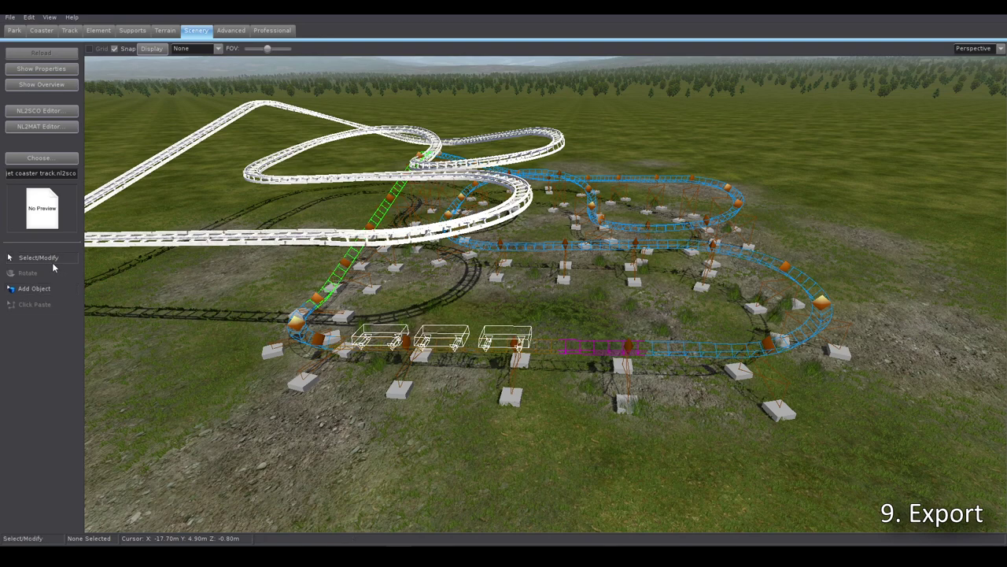
# Step: Set the placed track object's X, Y and Z position to 0 in its instance properties
pyautogui.doubleClick(307, 248)
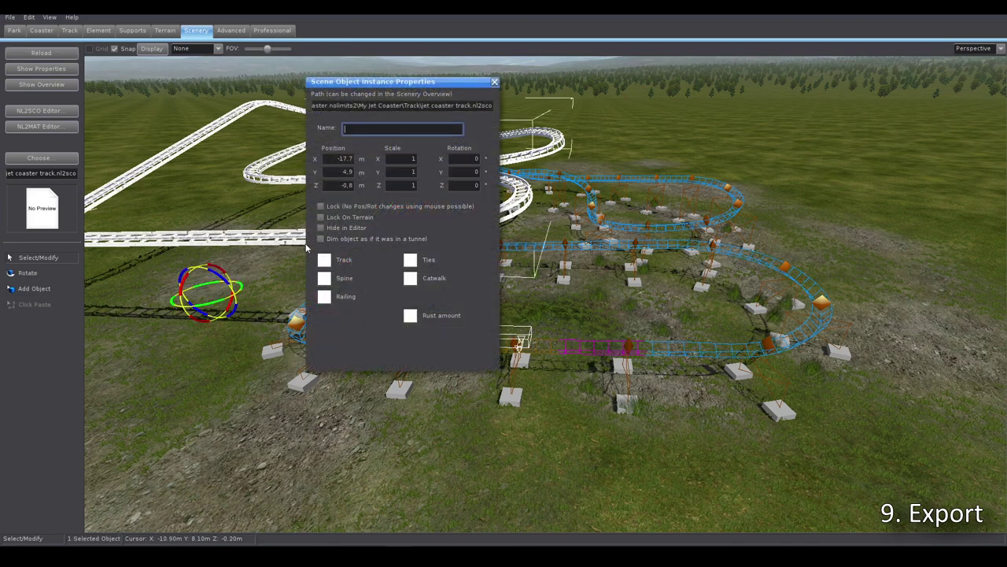
pyautogui.click(343, 161)
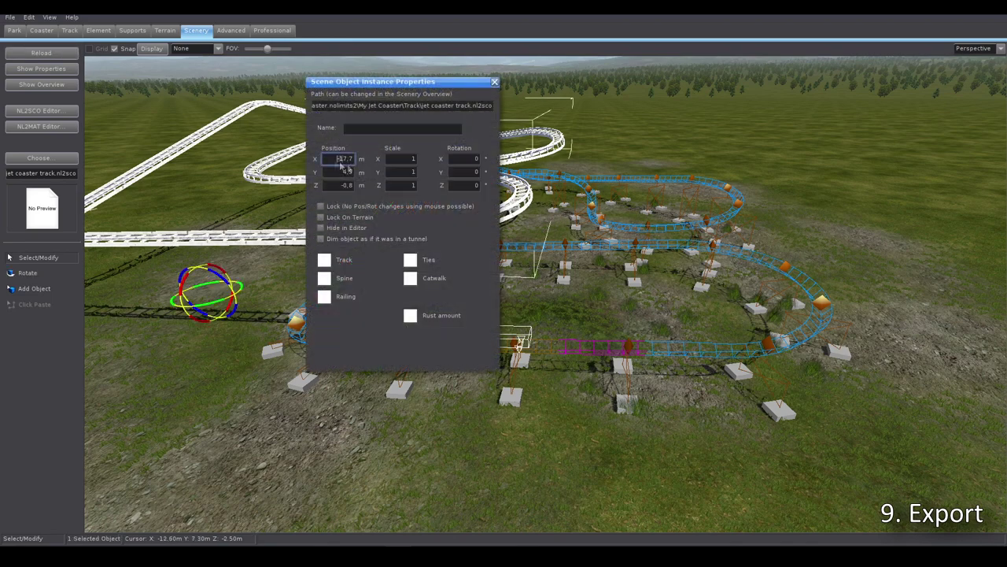
pyautogui.write('0')
pyautogui.click(332, 173)
pyautogui.moveTo(332, 177); pyautogui.dragTo(354, 186)
pyautogui.press('Tab')
pyautogui.write('0')
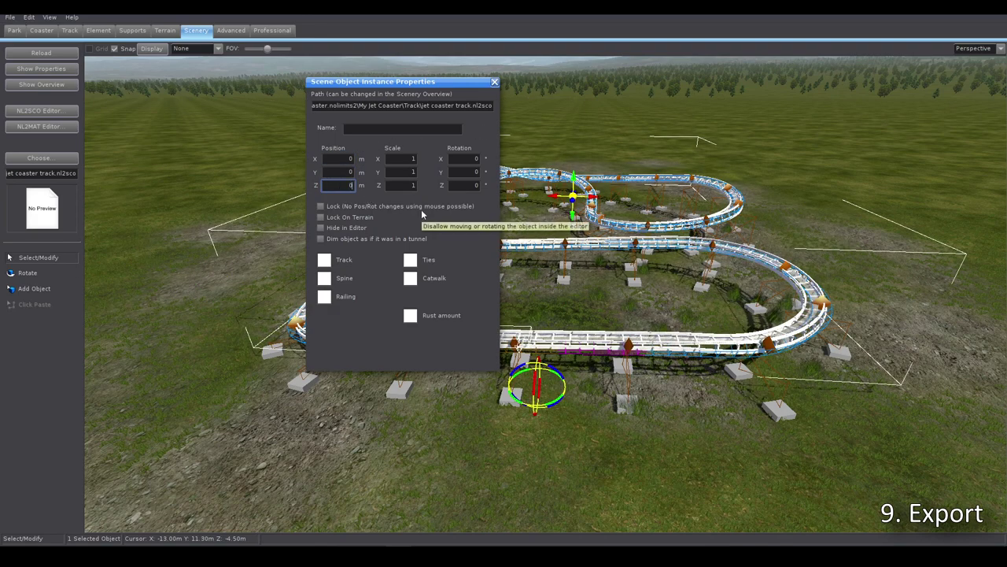
# Step: Reselect the placed track object and move its properties window clear of the coaster
pyautogui.click(630, 301)
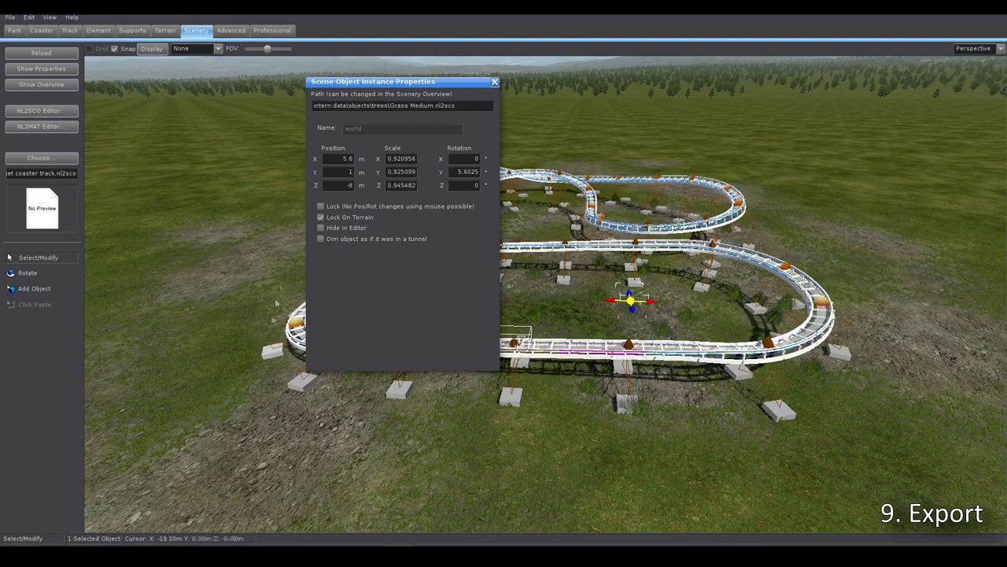
pyautogui.click(589, 366)
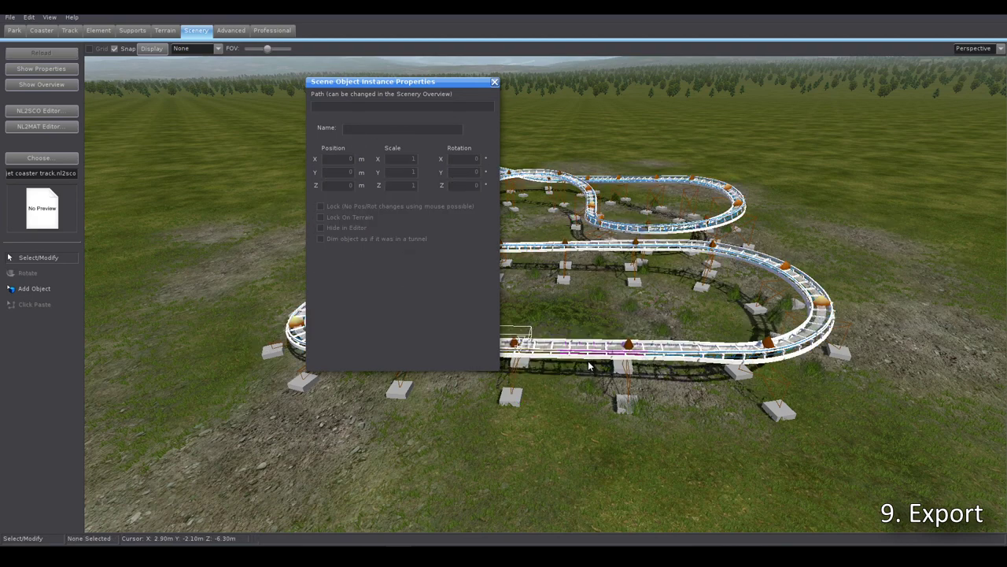
pyautogui.click(589, 364)
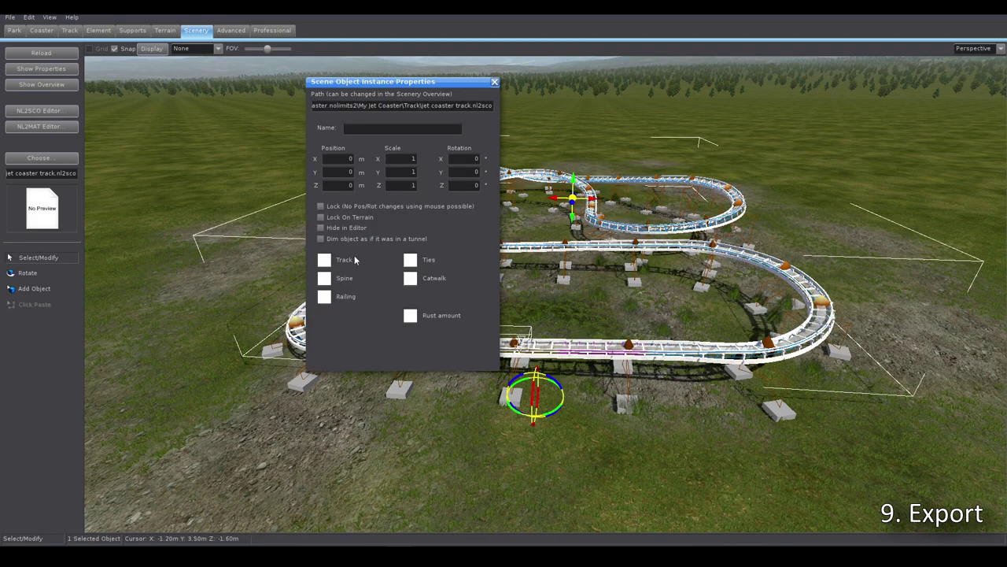
pyautogui.moveTo(394, 83); pyautogui.dragTo(154, 152)
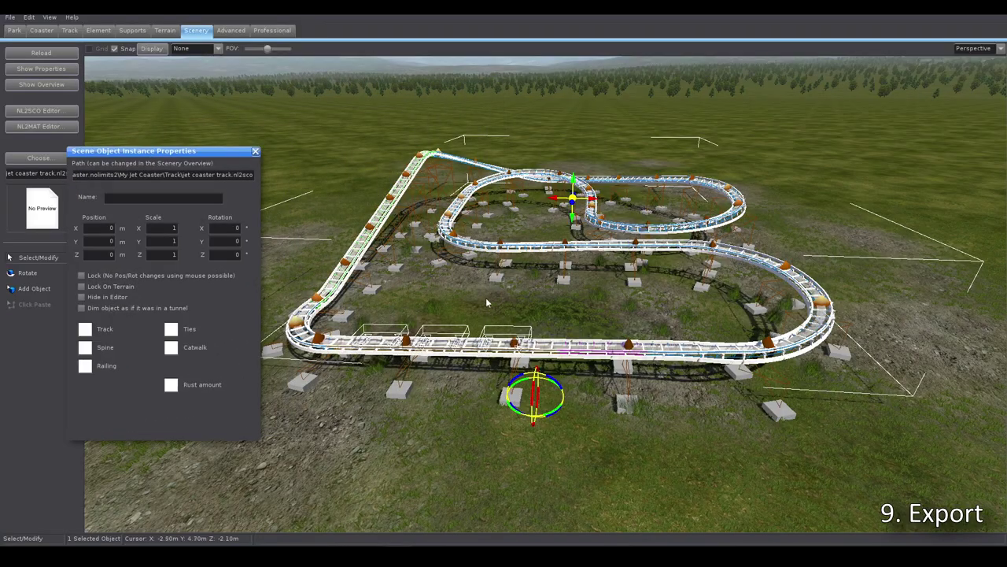
# Step: Colour the placed track object's Track part red (255, 0, 0) and its Spine yellow (255, 249, 84)
pyautogui.moveTo(485, 297); pyautogui.dragTo(496, 314, button='right')
pyautogui.press('w')
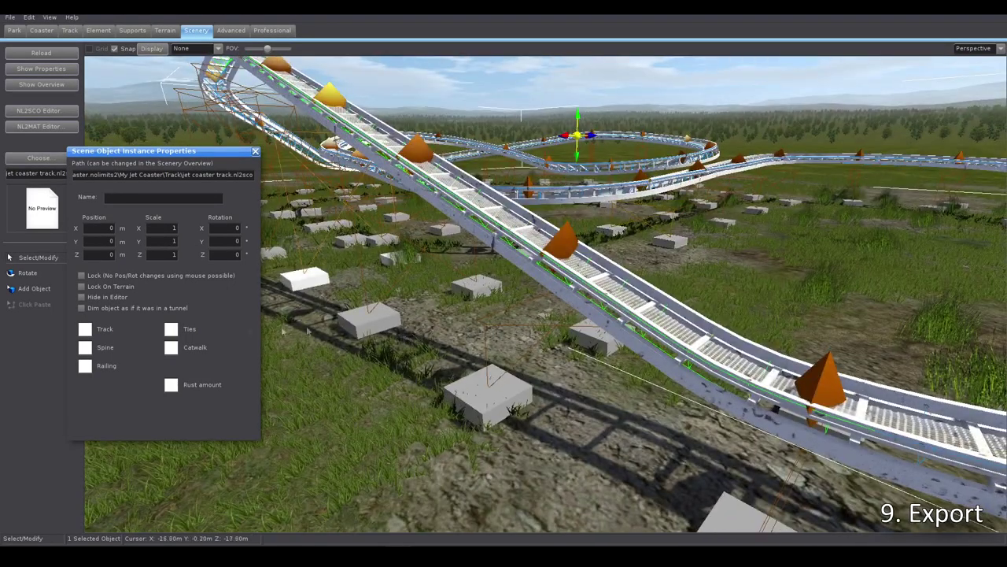
pyautogui.click(85, 329)
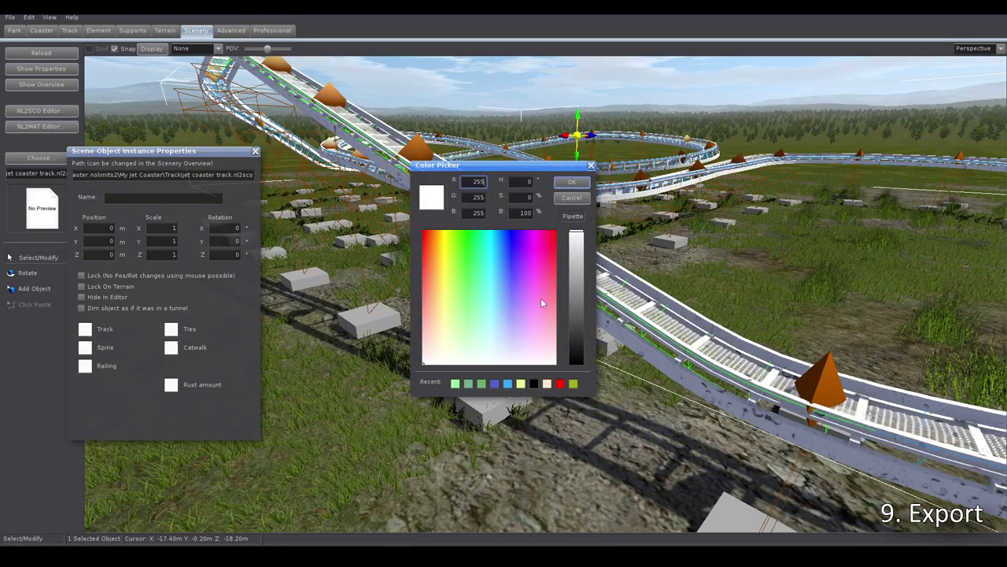
pyautogui.click(559, 384)
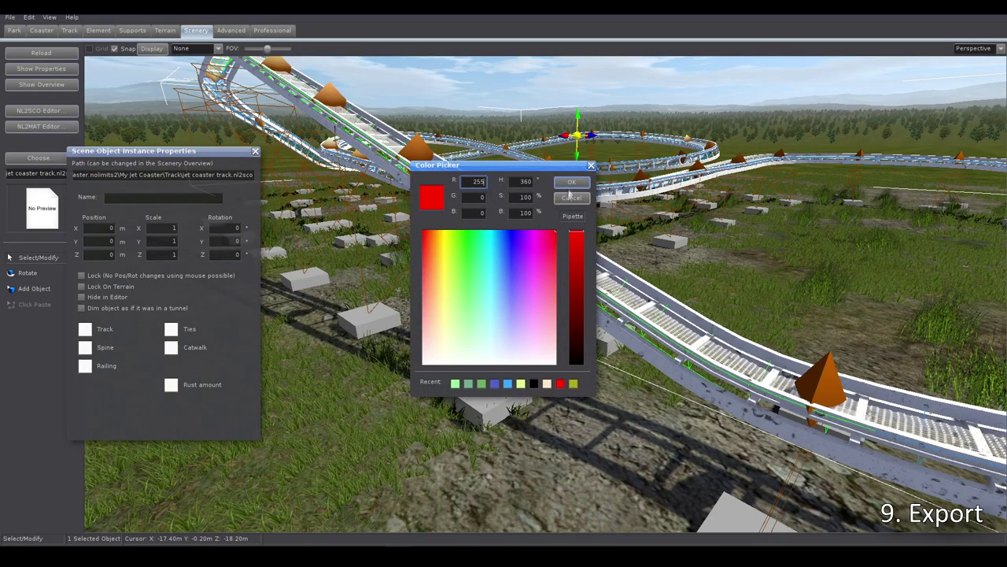
pyautogui.click(571, 181)
pyautogui.click(86, 349)
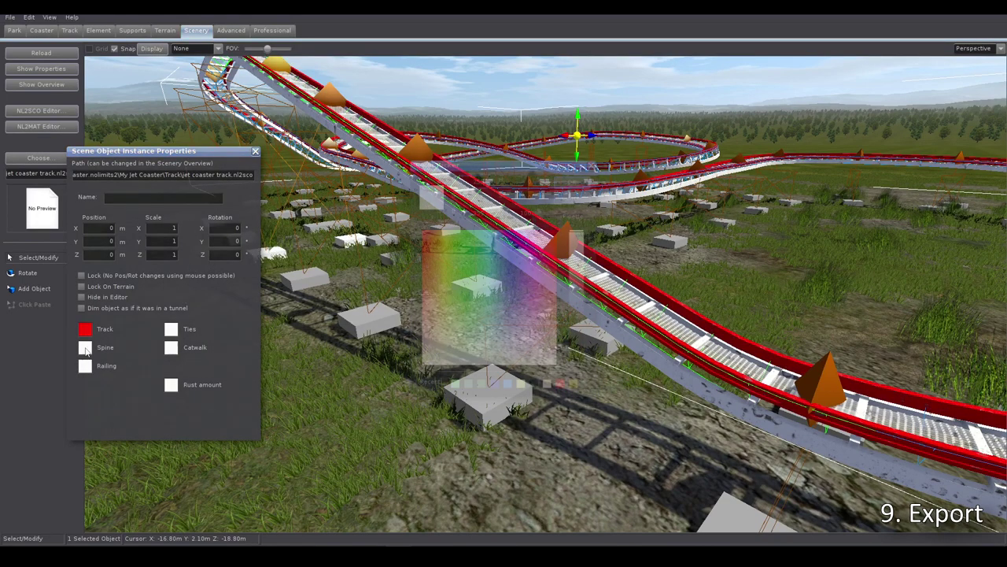
pyautogui.click(502, 305)
pyautogui.moveTo(451, 277); pyautogui.dragTo(443, 275)
pyautogui.click(571, 182)
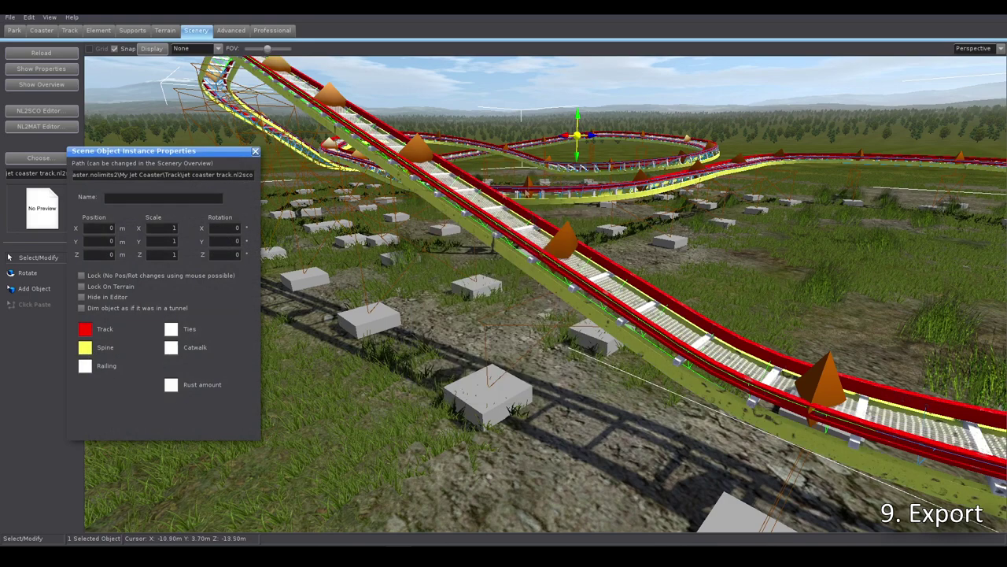
# Step: Colour the track object's Ties light blue and its Catwalk purple (148, 90, 255)
pyautogui.click(171, 347)
pyautogui.click(503, 260)
pyautogui.click(494, 243)
pyautogui.click(571, 182)
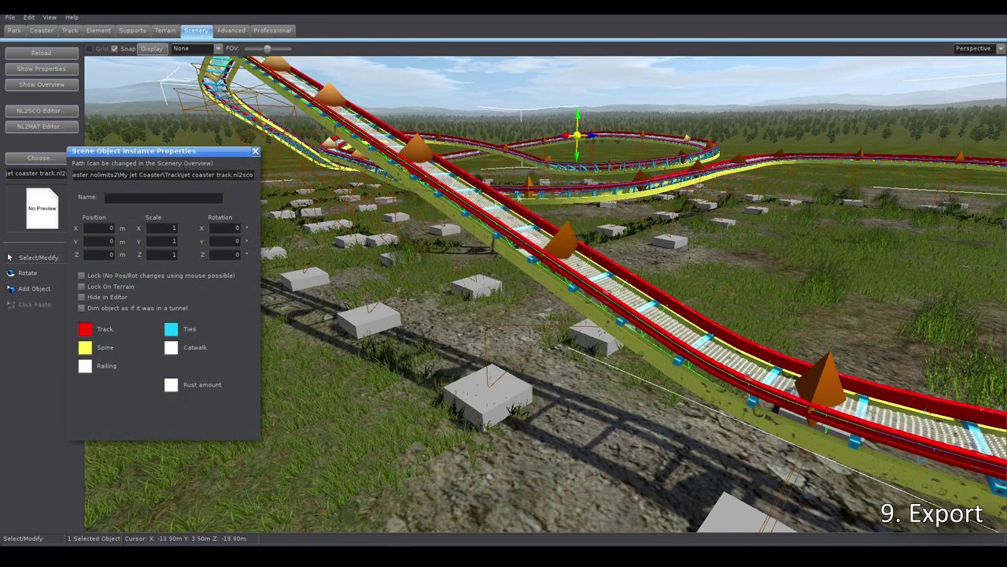
pyautogui.click(173, 349)
pyautogui.moveTo(433, 319); pyautogui.dragTo(520, 274)
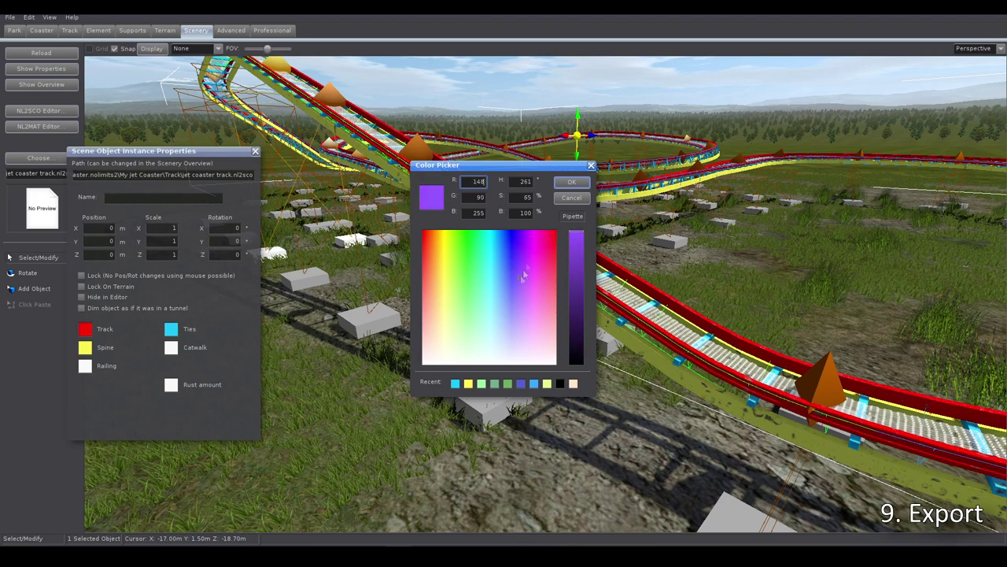
pyautogui.click(570, 181)
# Step: Set the track object's Track colour to a dark brown of about RGB 88, 80, 64
pyautogui.moveTo(568, 179); pyautogui.dragTo(448, 191, button='right')
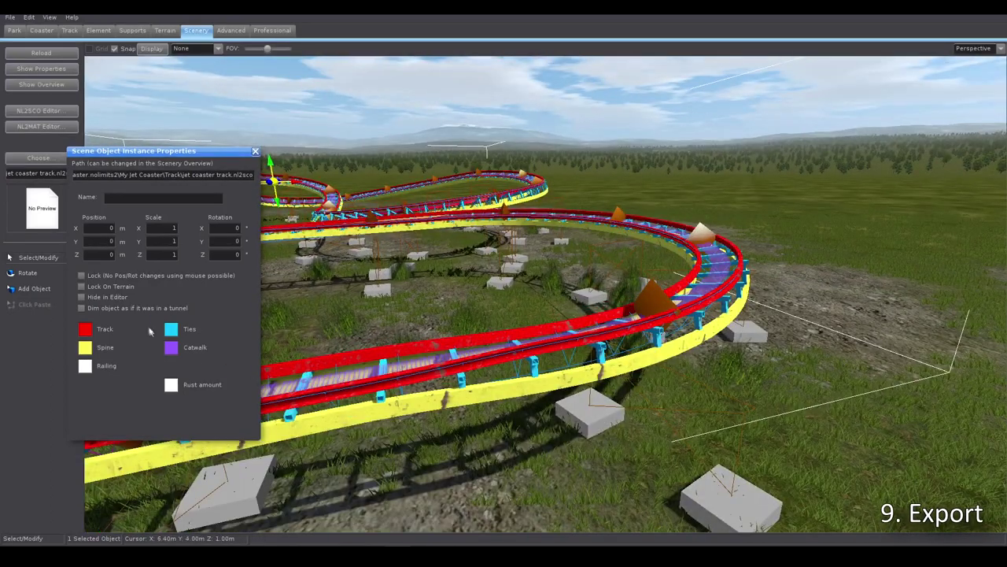
pyautogui.click(85, 330)
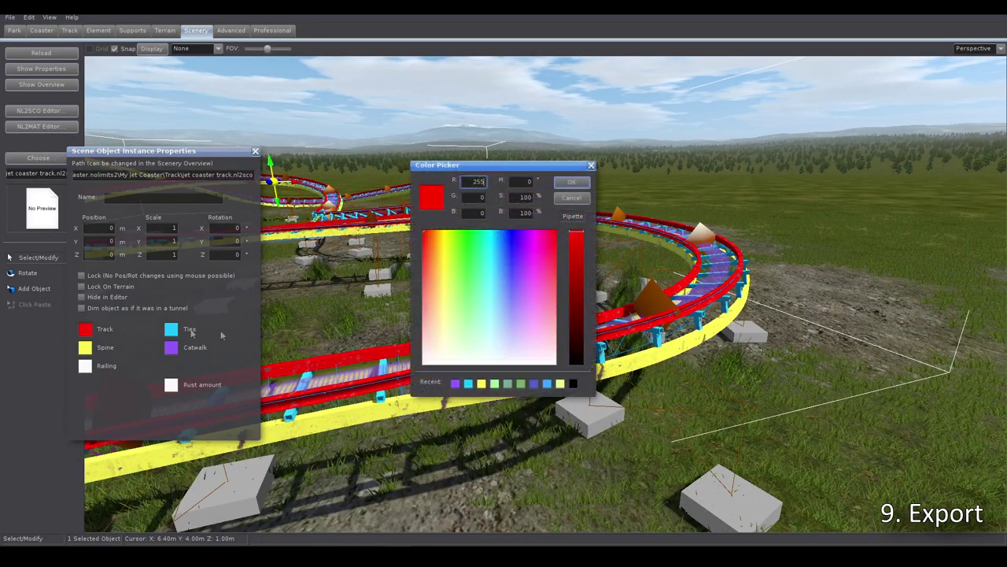
pyautogui.click(518, 335)
pyautogui.click(489, 345)
pyautogui.moveTo(486, 348)
pyautogui.mouseDown()
pyautogui.moveTo(442, 348)
pyautogui.moveTo(447, 329)
pyautogui.mouseUp()
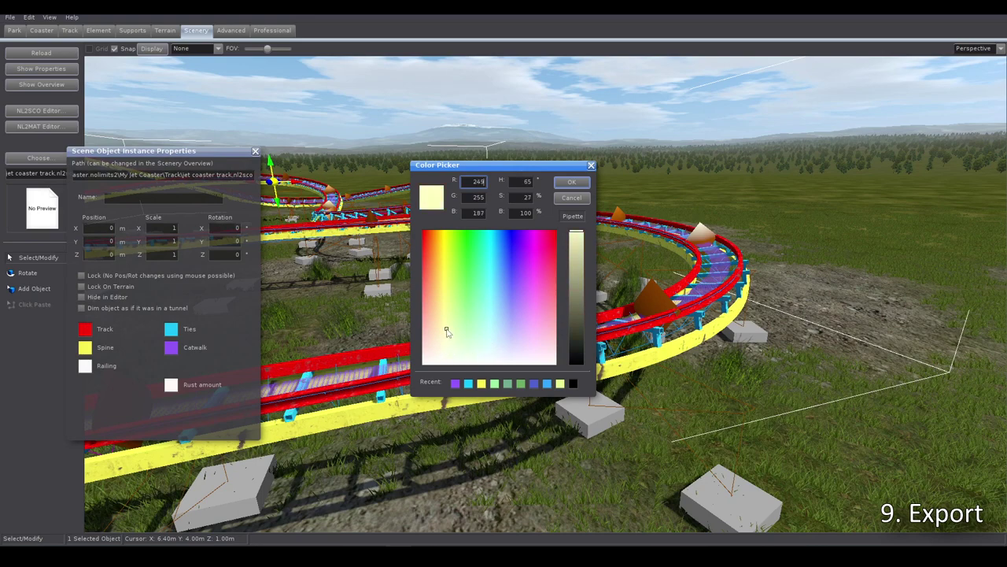
pyautogui.click(576, 319)
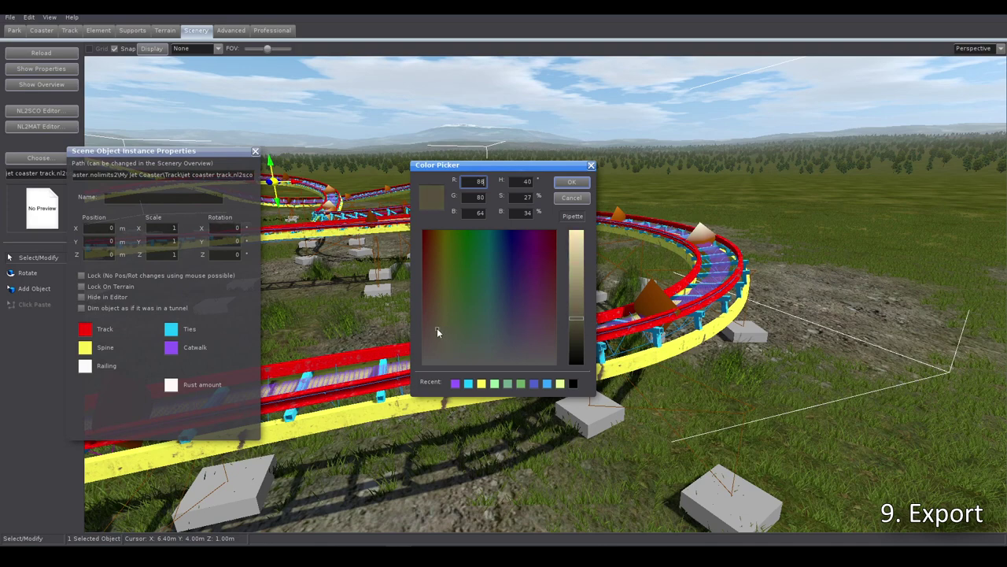
pyautogui.click(572, 182)
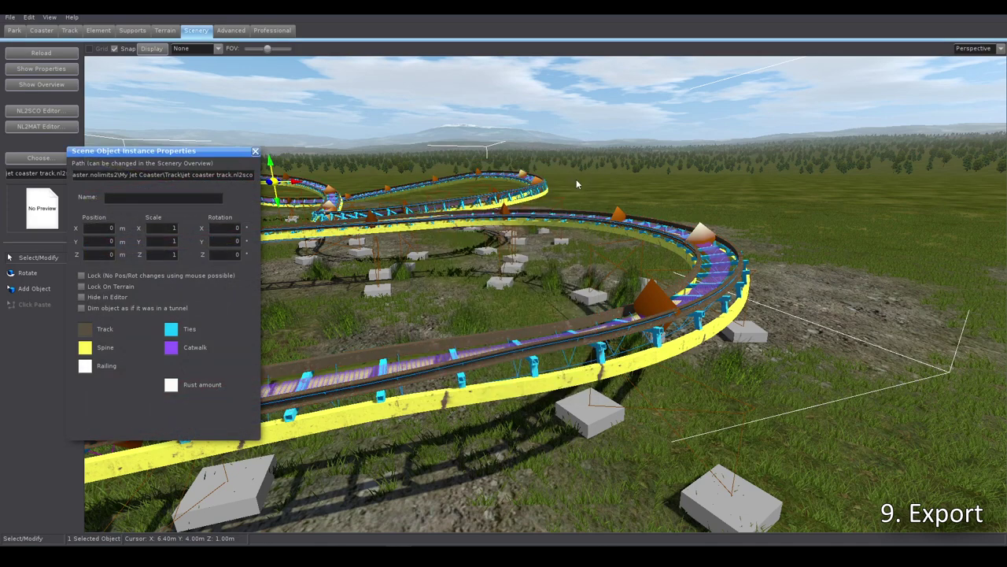
# Step: Apply the most recently used dark brown to the track object's Spine, Ties and Catwalk colours
pyautogui.click(85, 347)
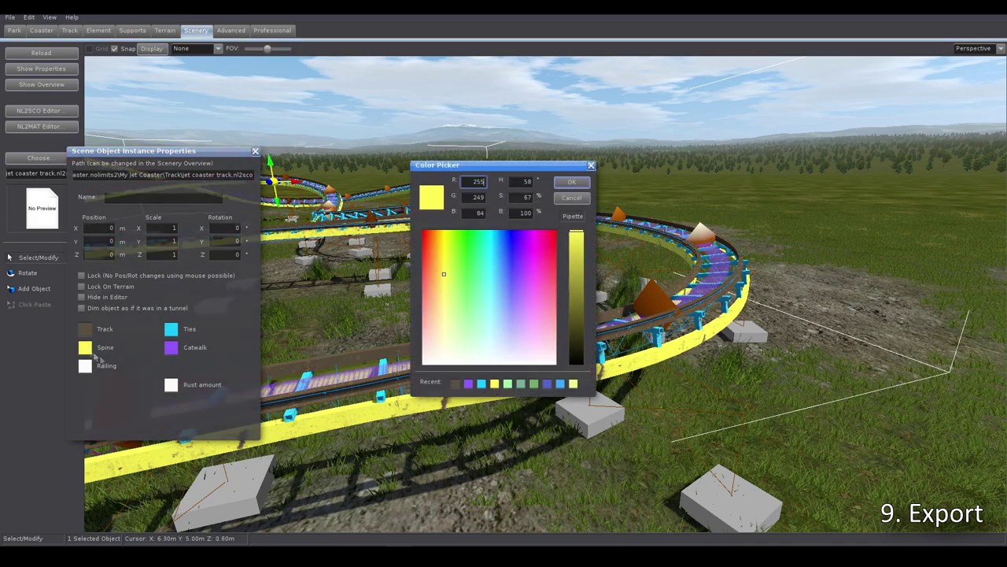
pyautogui.click(455, 383)
pyautogui.click(572, 182)
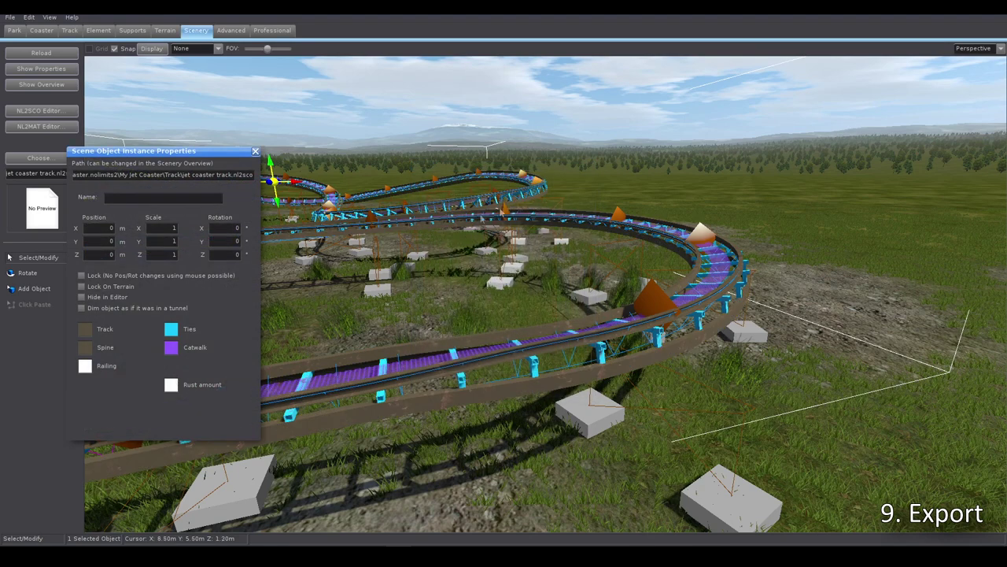
pyautogui.click(171, 331)
pyautogui.click(455, 384)
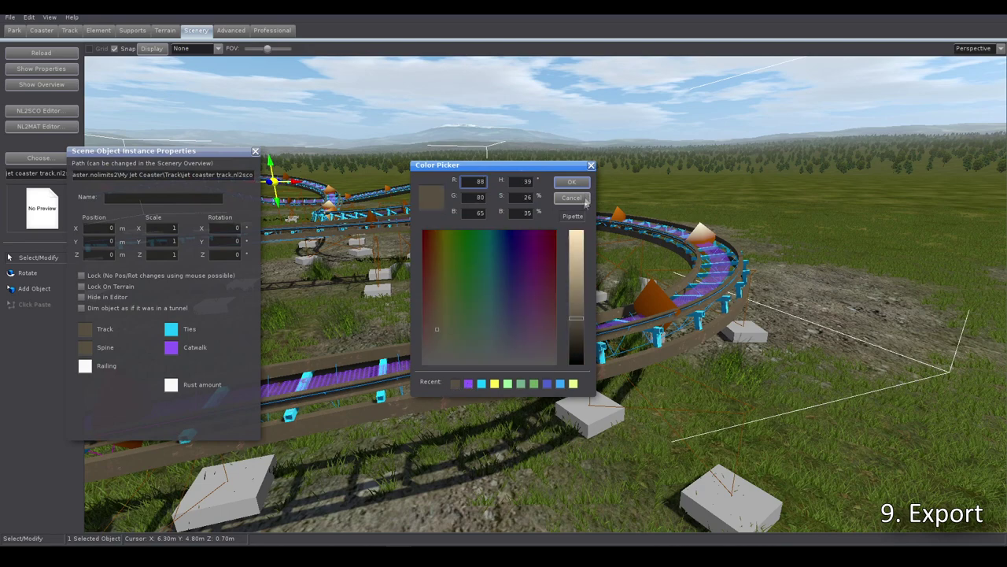
pyautogui.click(572, 182)
pyautogui.click(172, 348)
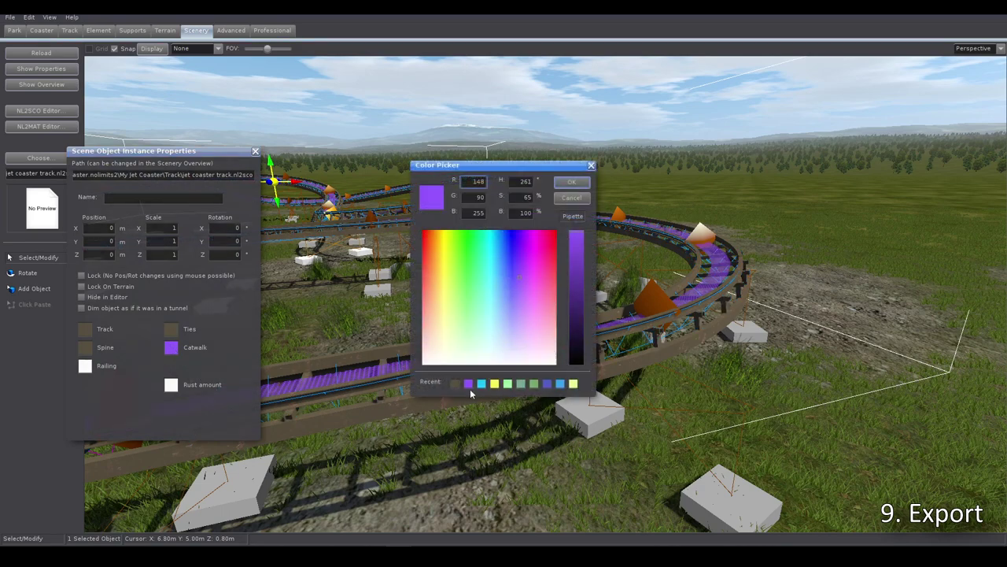
pyautogui.click(455, 384)
pyautogui.click(572, 182)
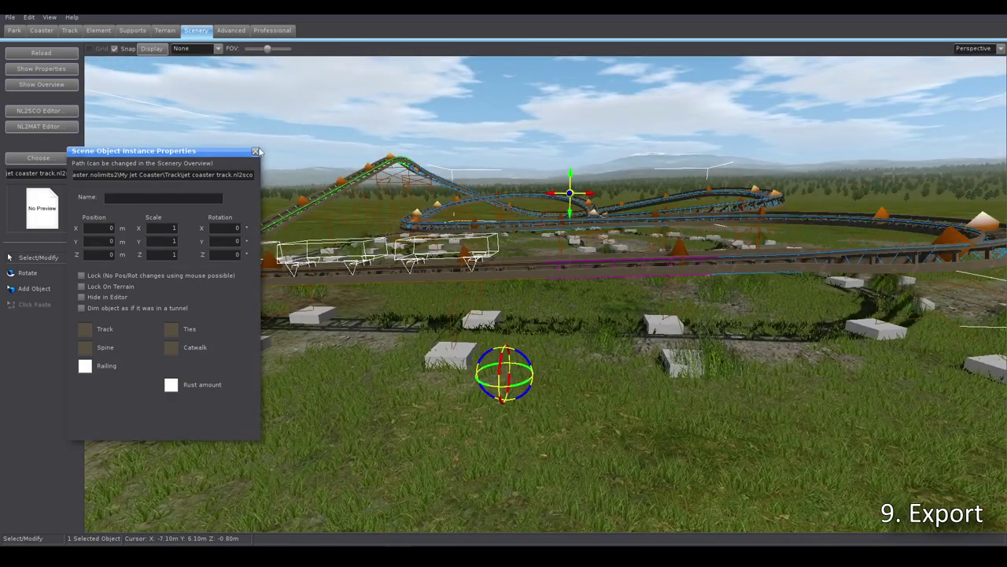
# Step: Select the coaster's brake section and check its brake settings and segment style settings
pyautogui.click(255, 150)
pyautogui.doubleClick(622, 278)
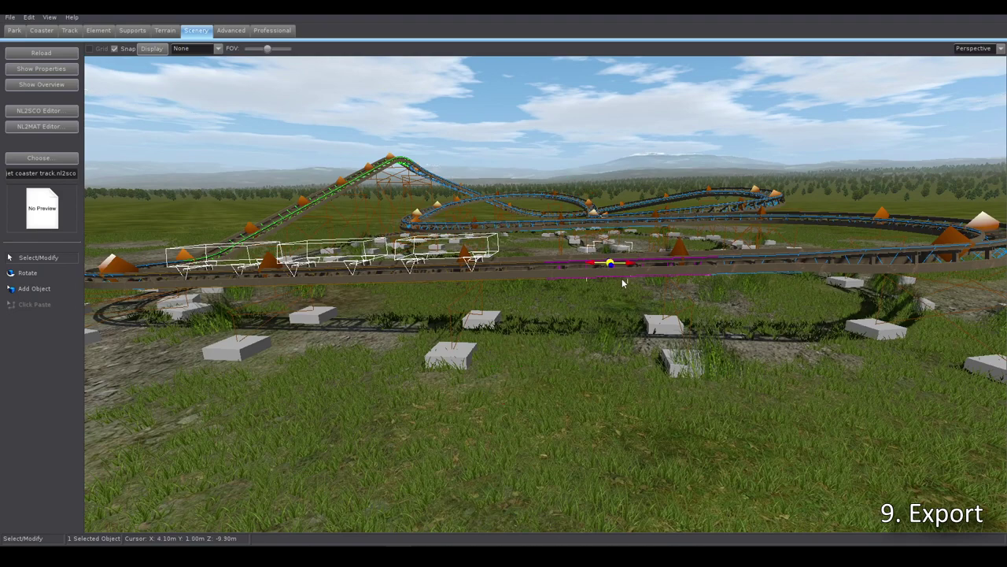
pyautogui.doubleClick(641, 275)
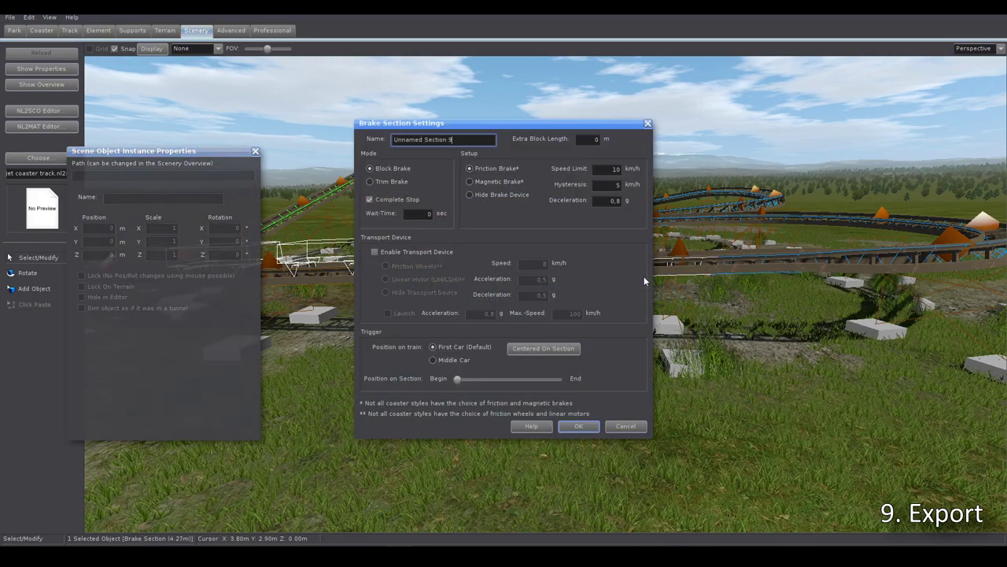
pyautogui.click(591, 426)
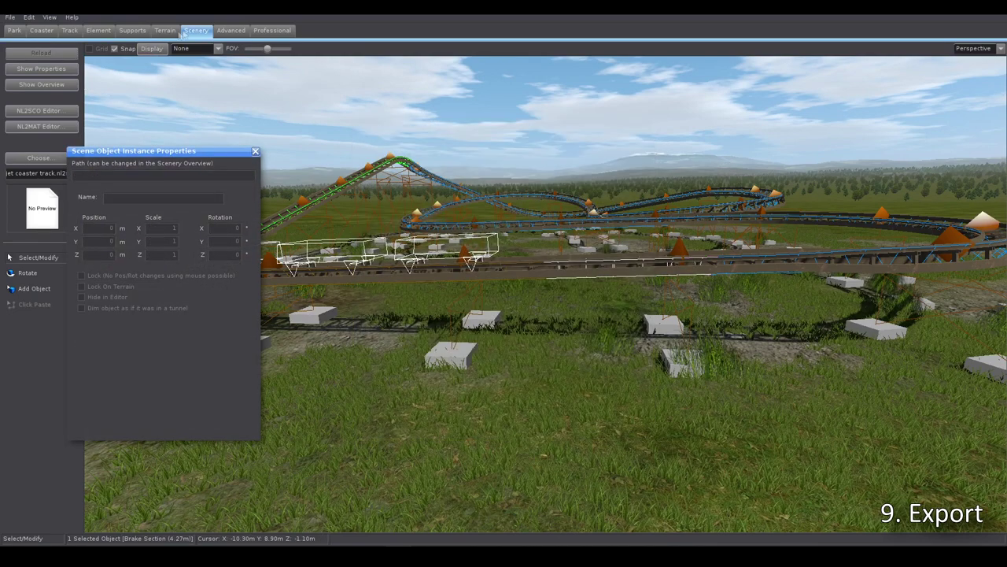
pyautogui.click(69, 30)
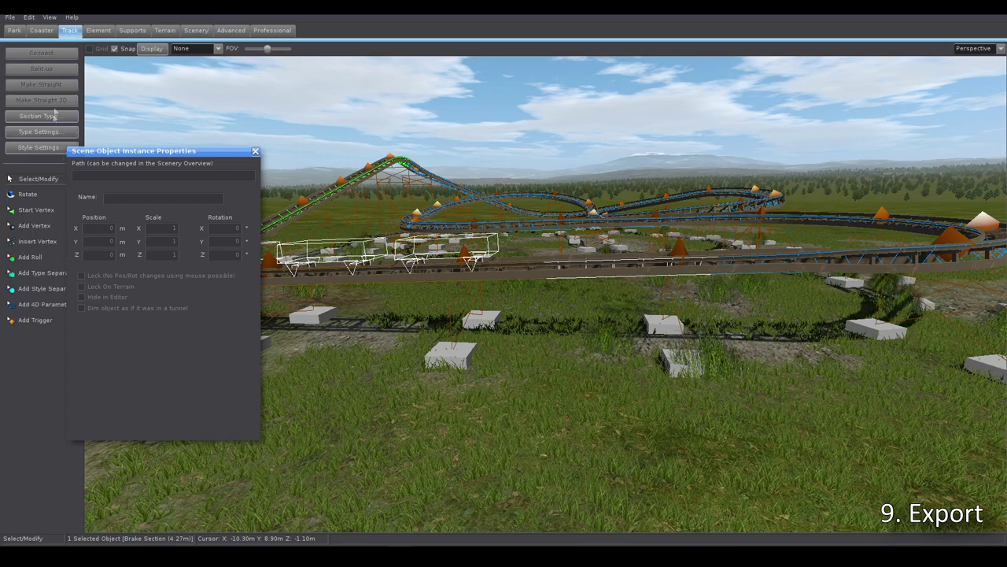
pyautogui.click(40, 148)
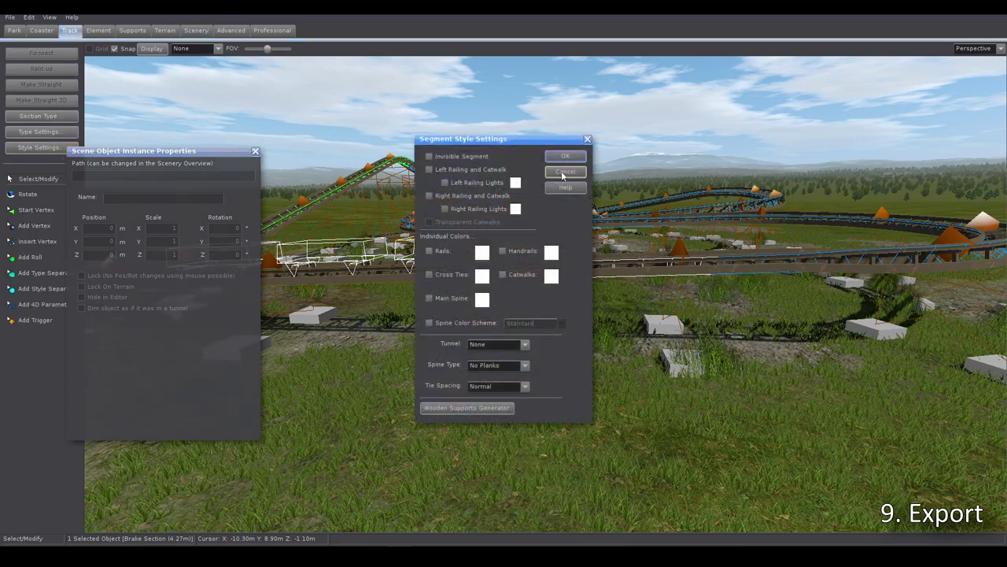
pyautogui.click(566, 172)
# Step: Select the whole coaster, apply the Invisible Segment style to its track, and close the scene object properties
pyautogui.moveTo(872, 124); pyautogui.dragTo(217, 399)
pyautogui.click(39, 148)
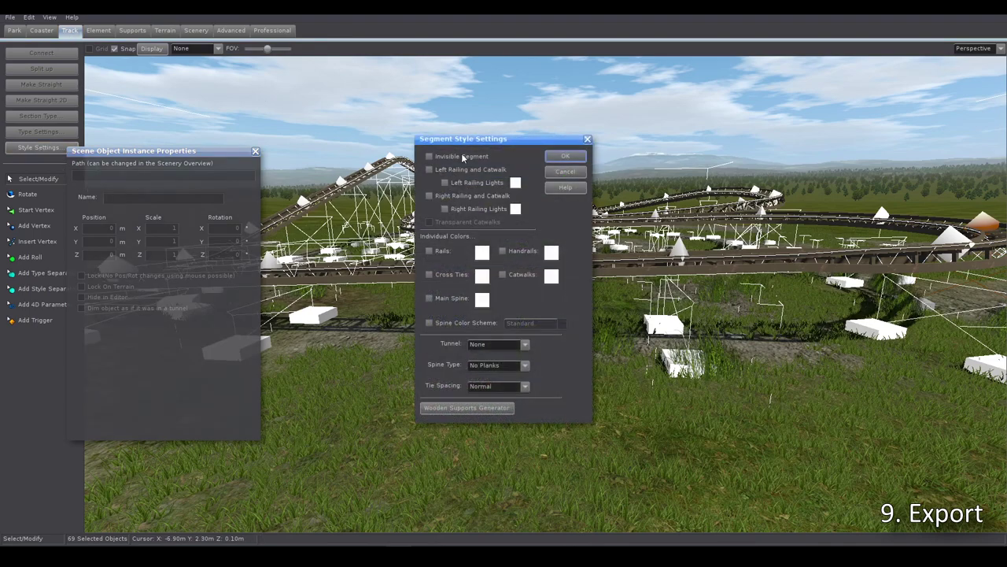
pyautogui.click(565, 157)
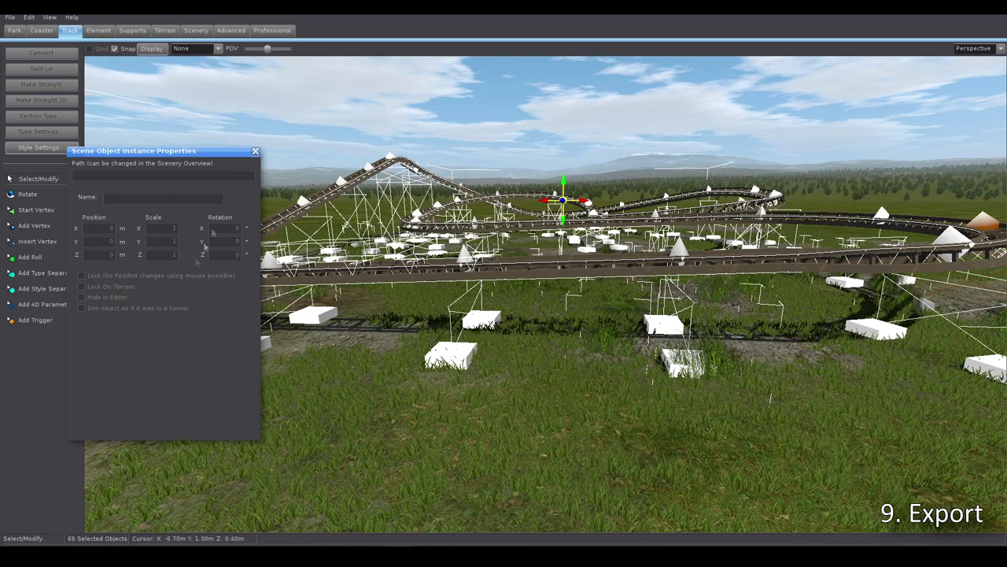
pyautogui.click(256, 151)
# Step: Save the park with the recoloured track object
pyautogui.click(37, 29)
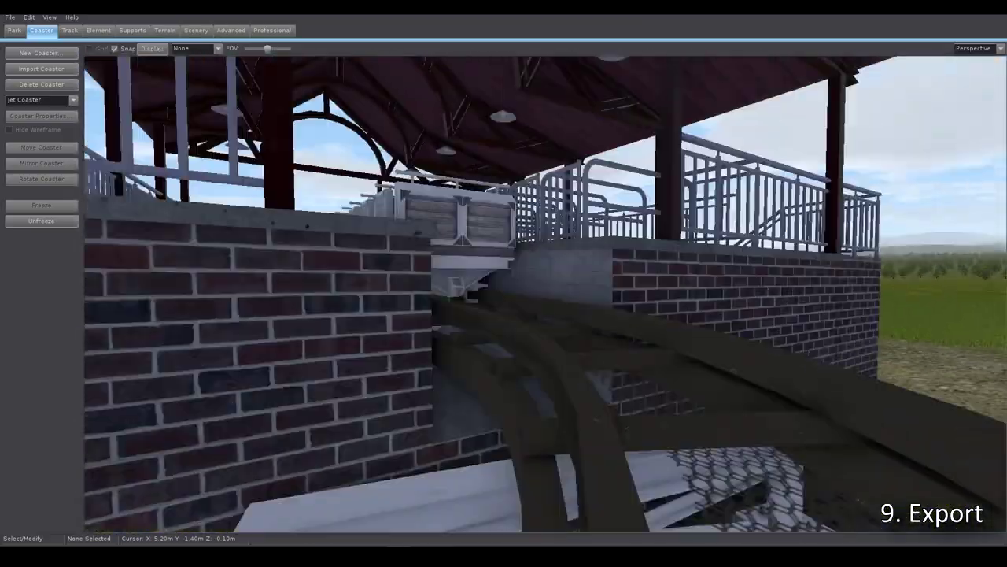
pyautogui.click(9, 17)
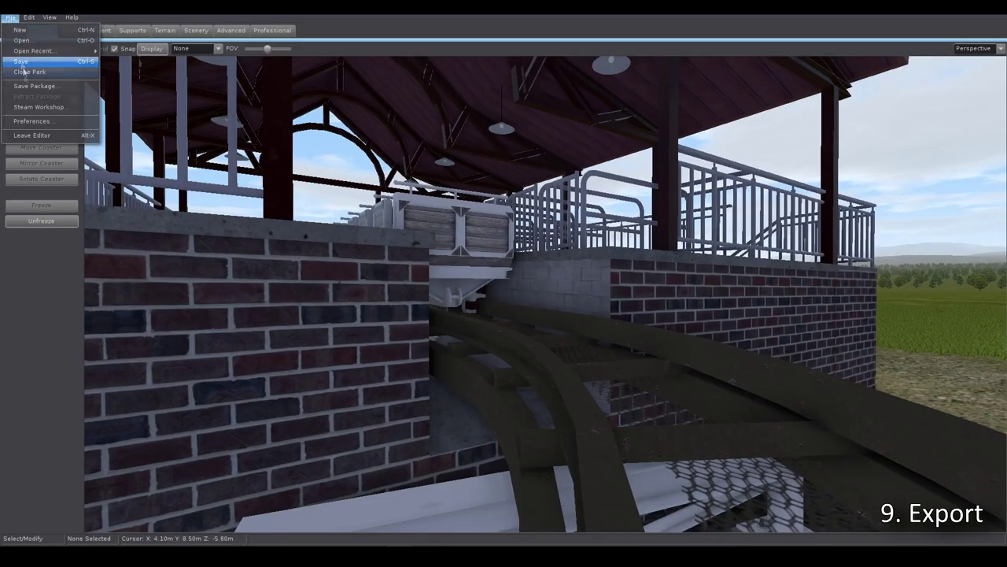